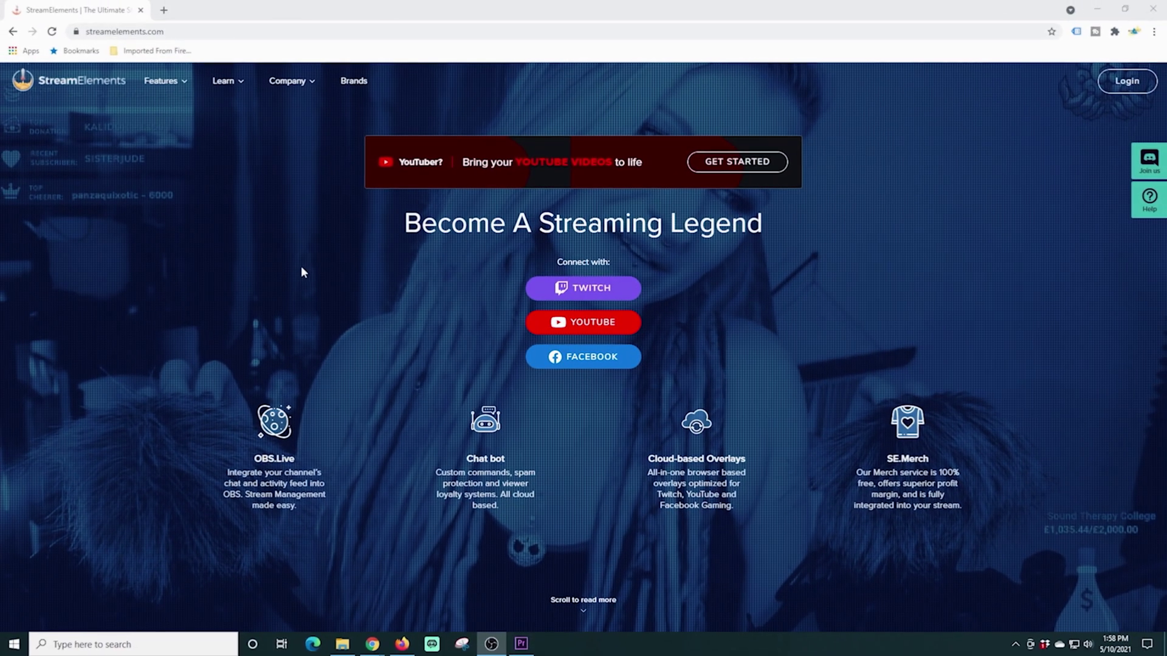
# Sign in to StreamElements with the YouTube channel's Google account and open the Activity feed.
pyautogui.click(582, 327)
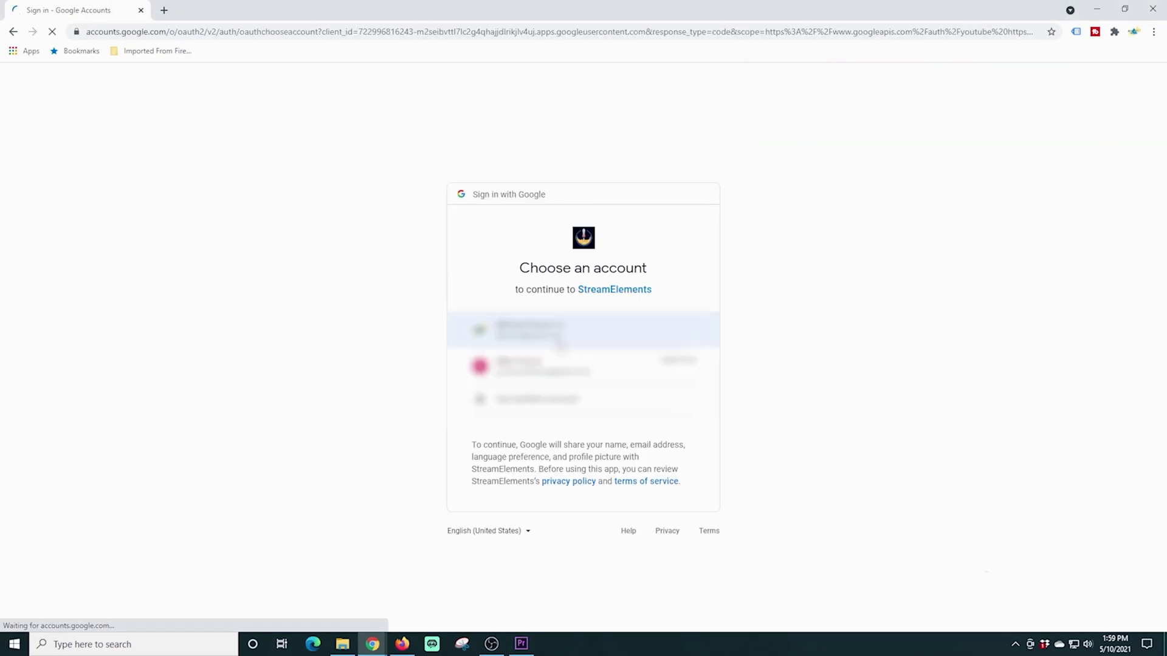
pyautogui.click(588, 419)
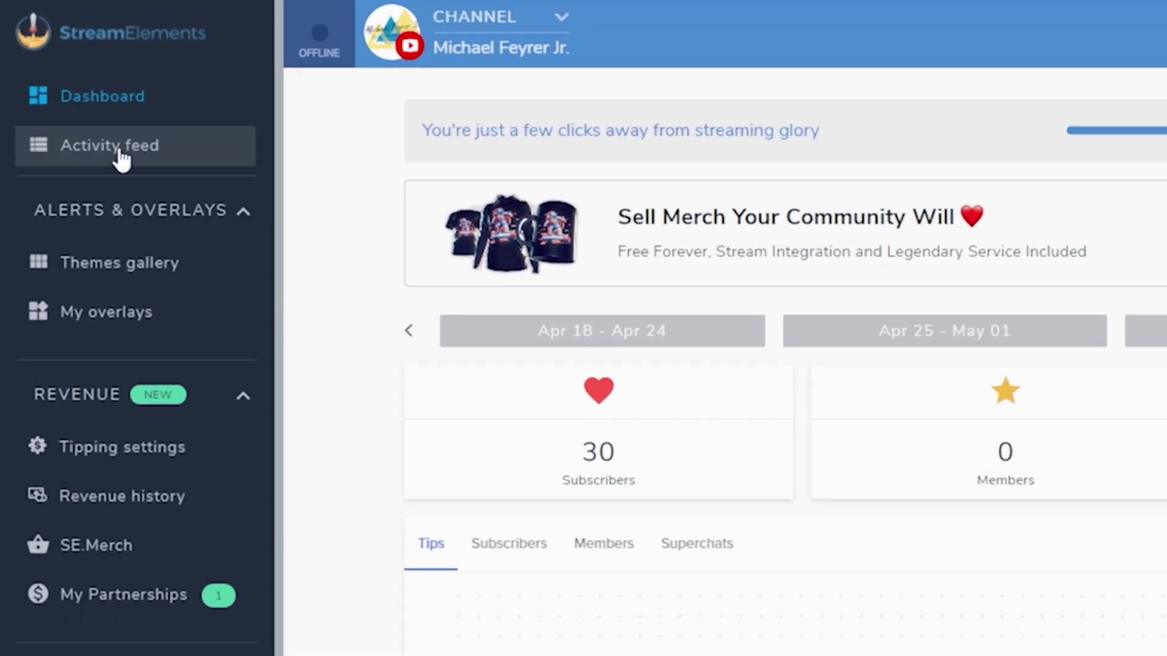
pyautogui.click(70, 149)
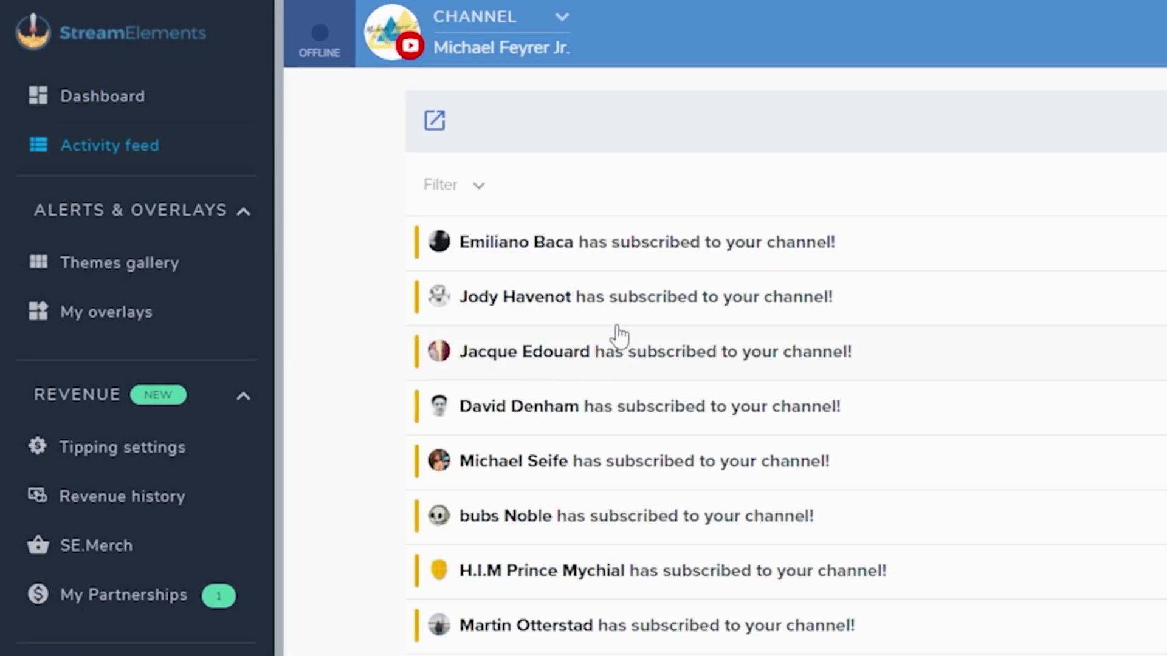
# Scroll through the subscriber activity list, then go to the Themes gallery of Super Themes.
pyautogui.scroll(-3, 611, 346)
pyautogui.scroll(3, 629, 356)
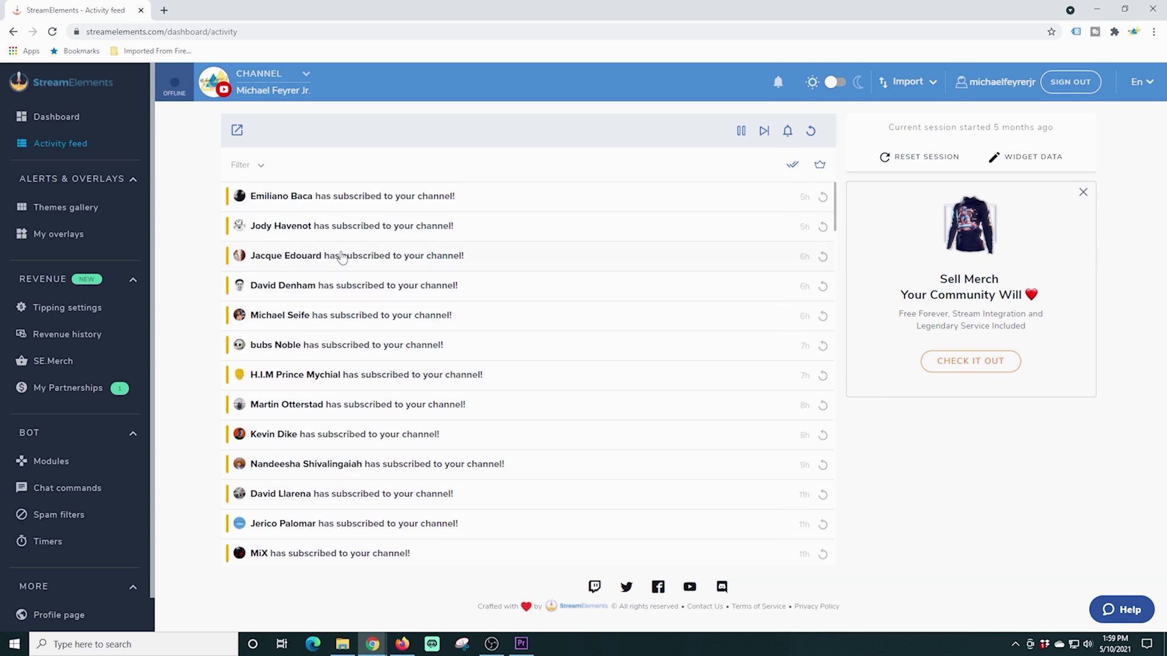
pyautogui.scroll(-6, 342, 257)
pyautogui.scroll(6, 342, 257)
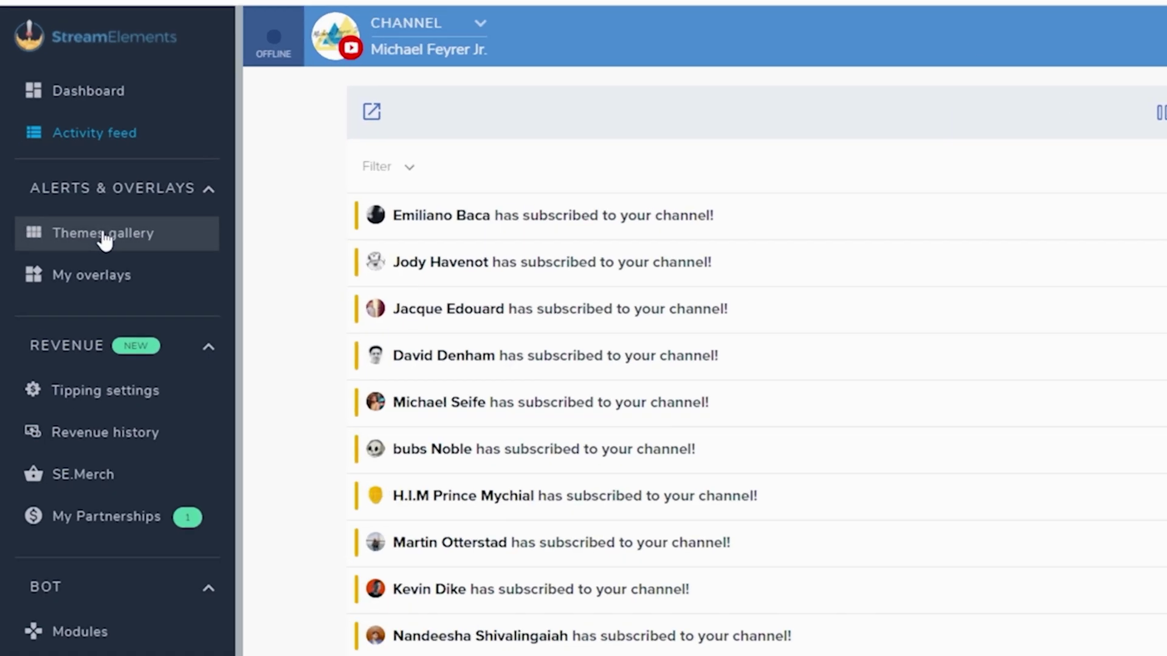
pyautogui.click(67, 212)
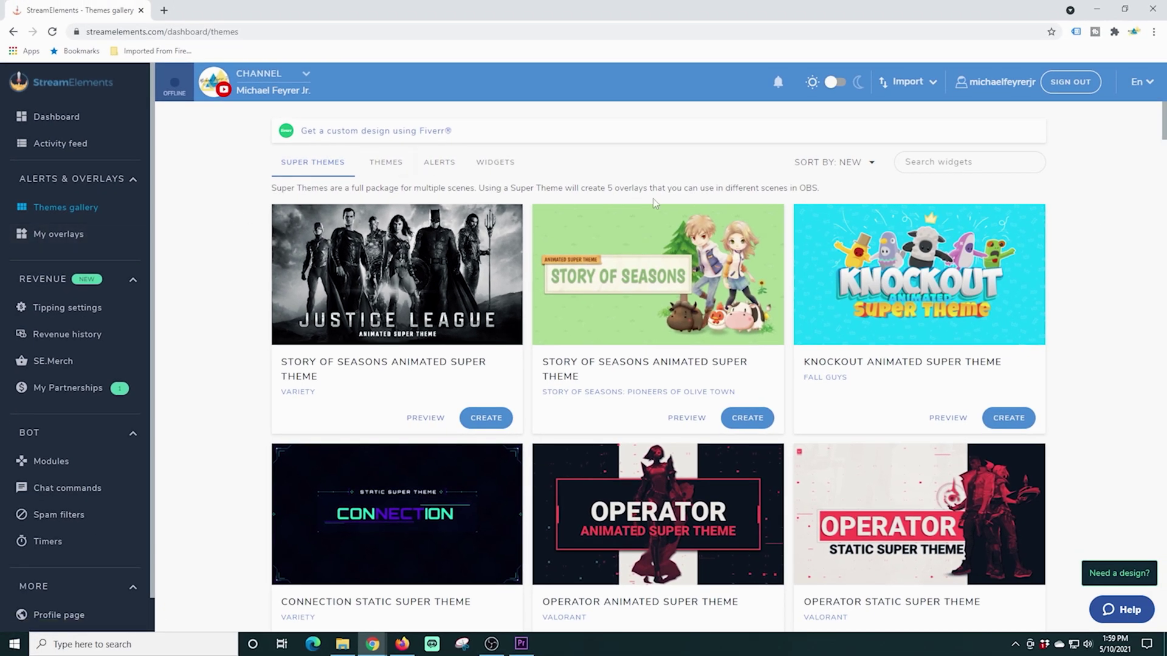
# Browse the alert packages and preview the Hearthstone Demon Hunter animated alerts.
pyautogui.click(385, 162)
pyautogui.click(450, 167)
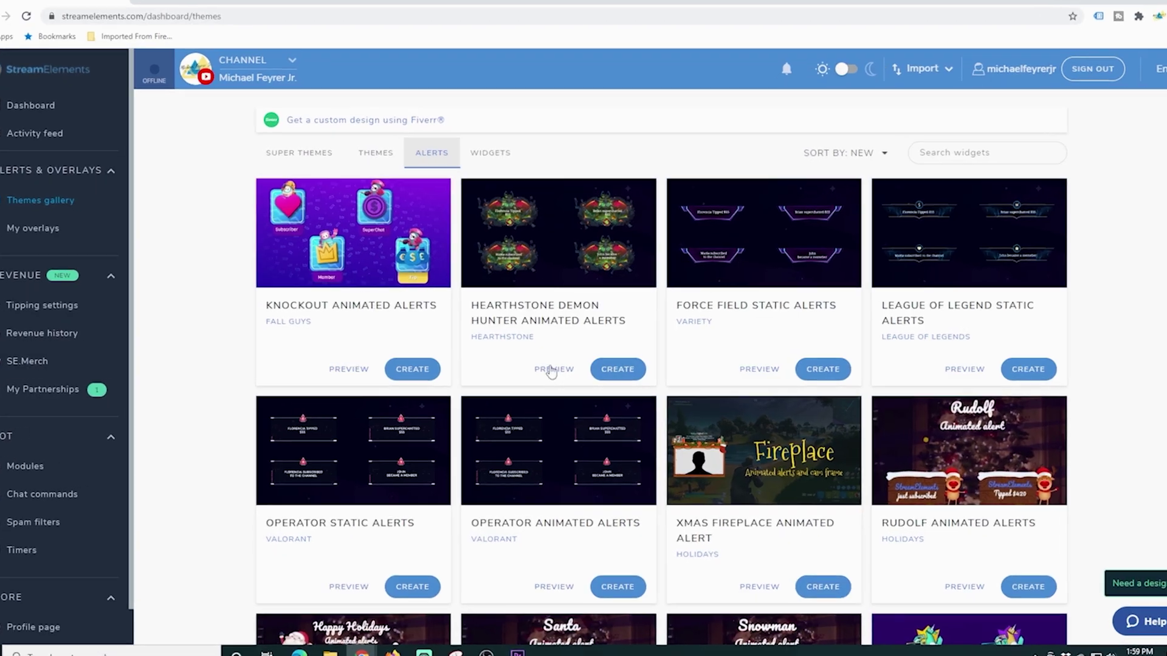
pyautogui.click(554, 368)
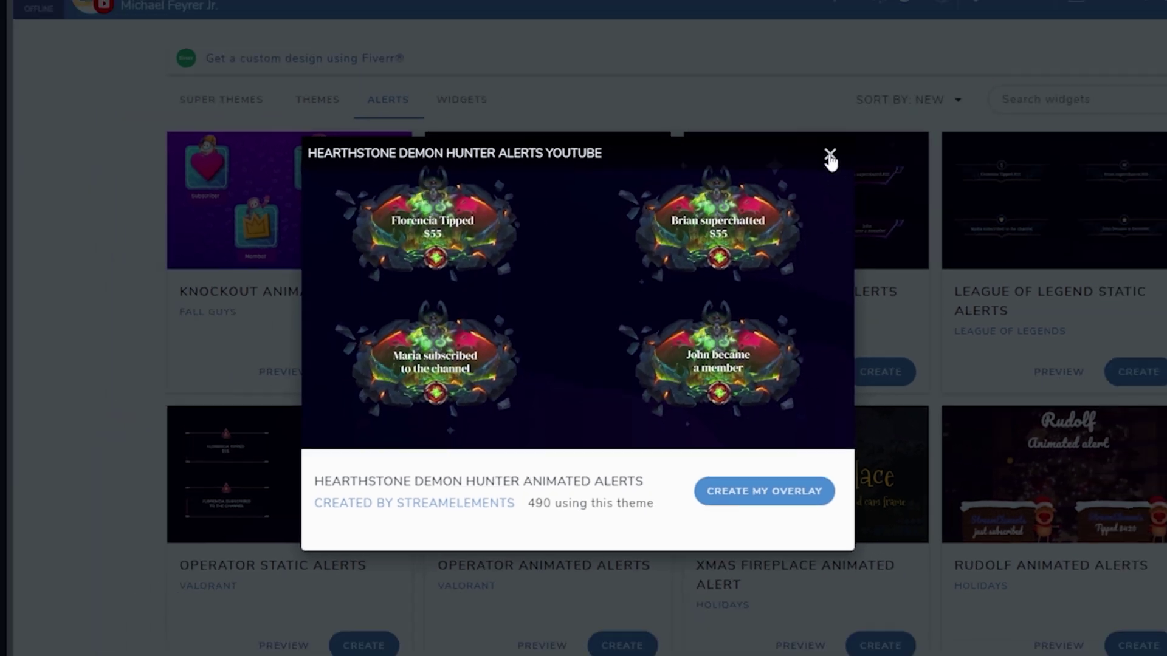
pyautogui.click(867, 124)
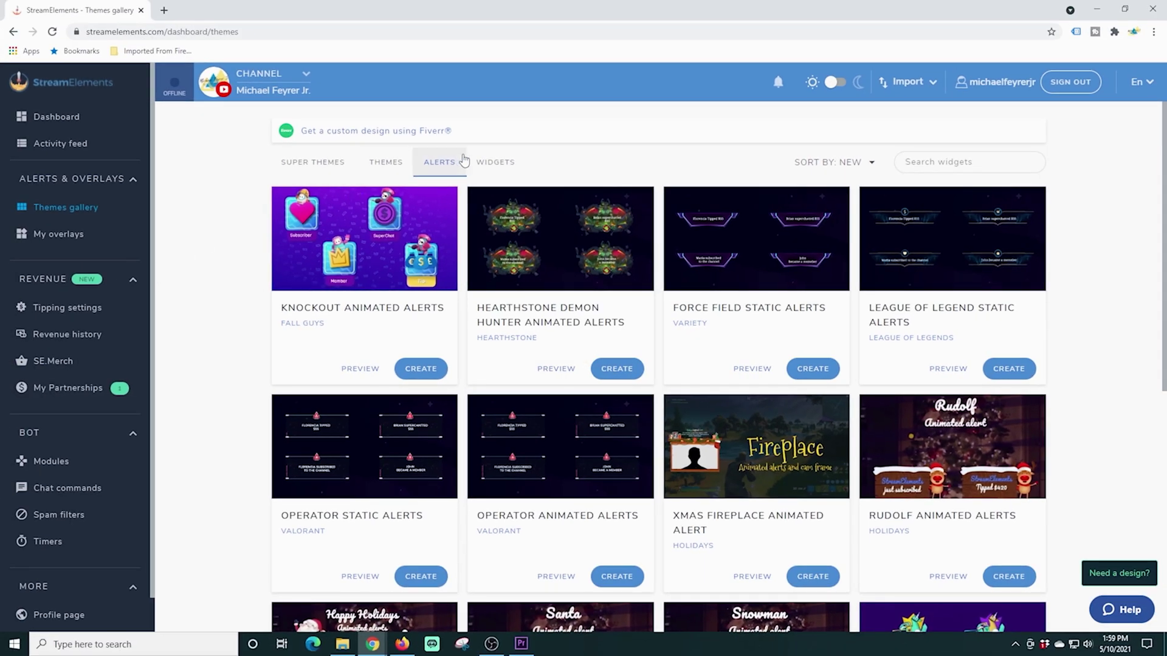
# Look at the Widgets, then the saved overlays list, ending on the Tipping settings page.
pyautogui.click(495, 162)
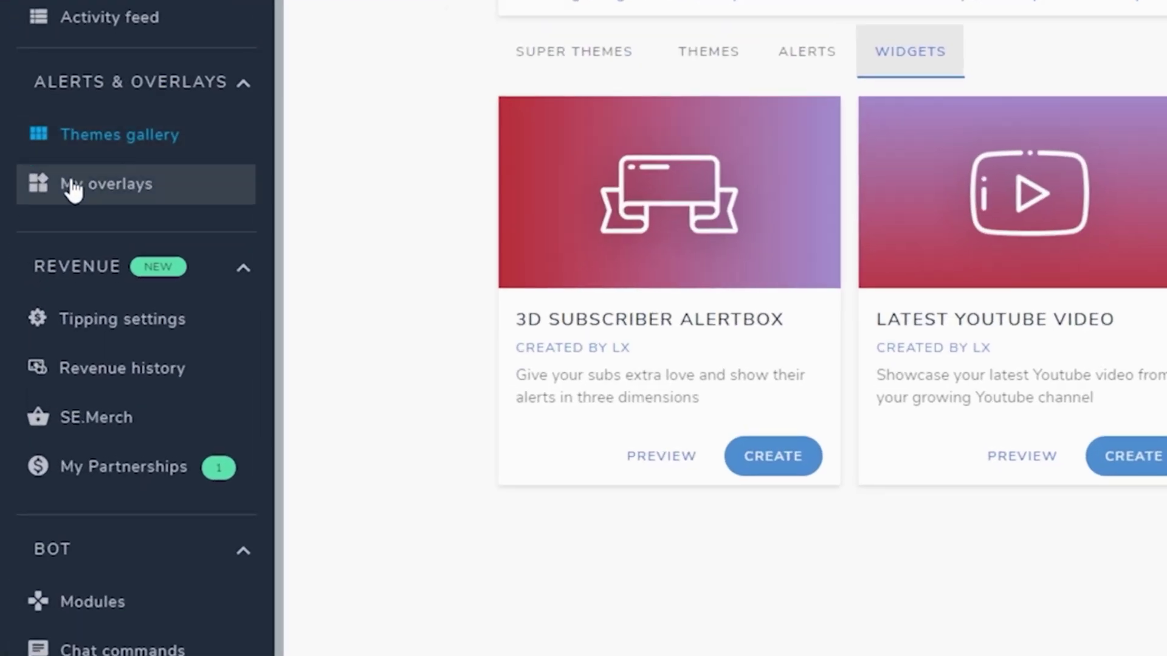
pyautogui.click(73, 189)
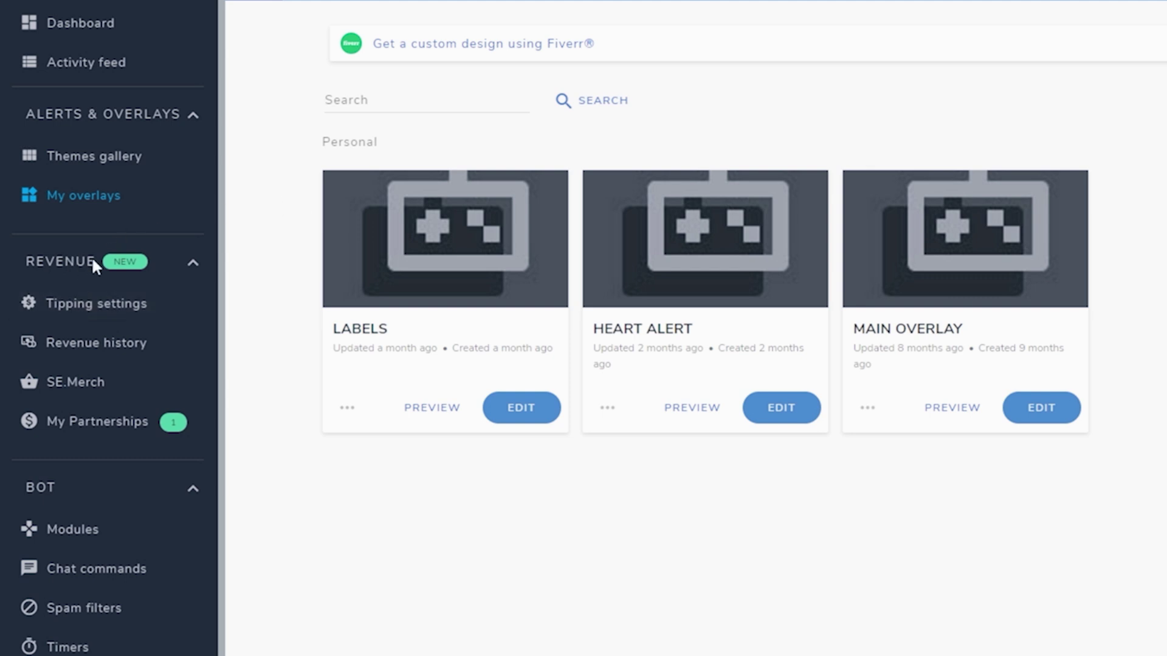
pyautogui.click(109, 306)
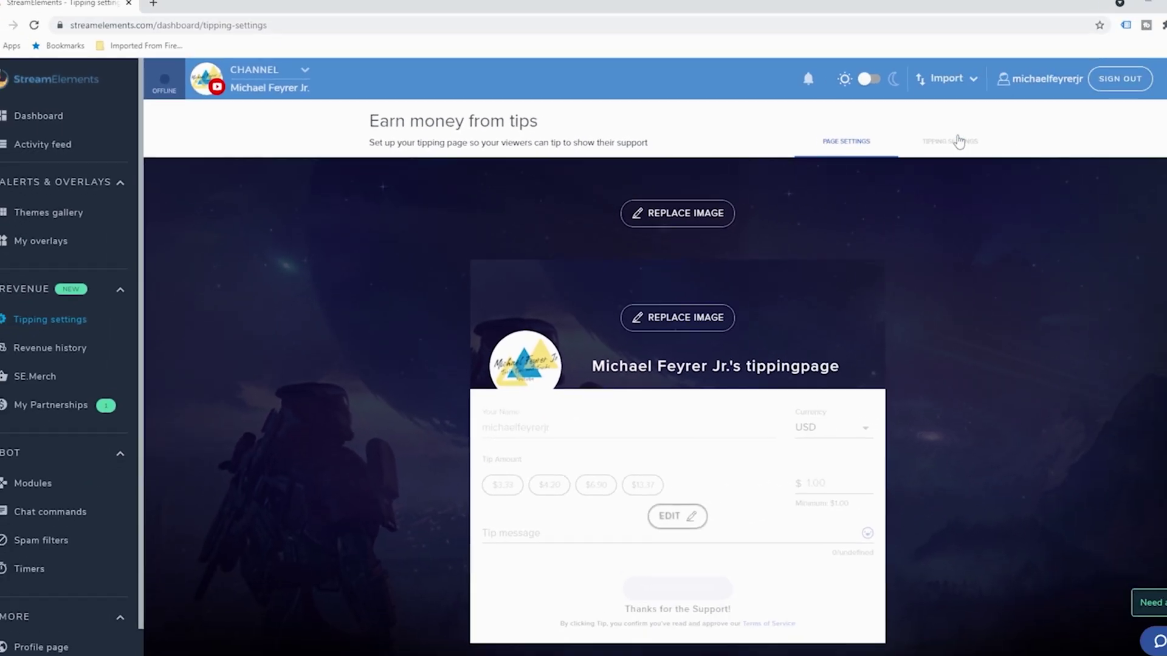
# Show the Page Settings with the 255-character limit and the 3.33, 4.20, 6.90 and 13.37 presets.
pyautogui.scroll(-1, 669, 274)
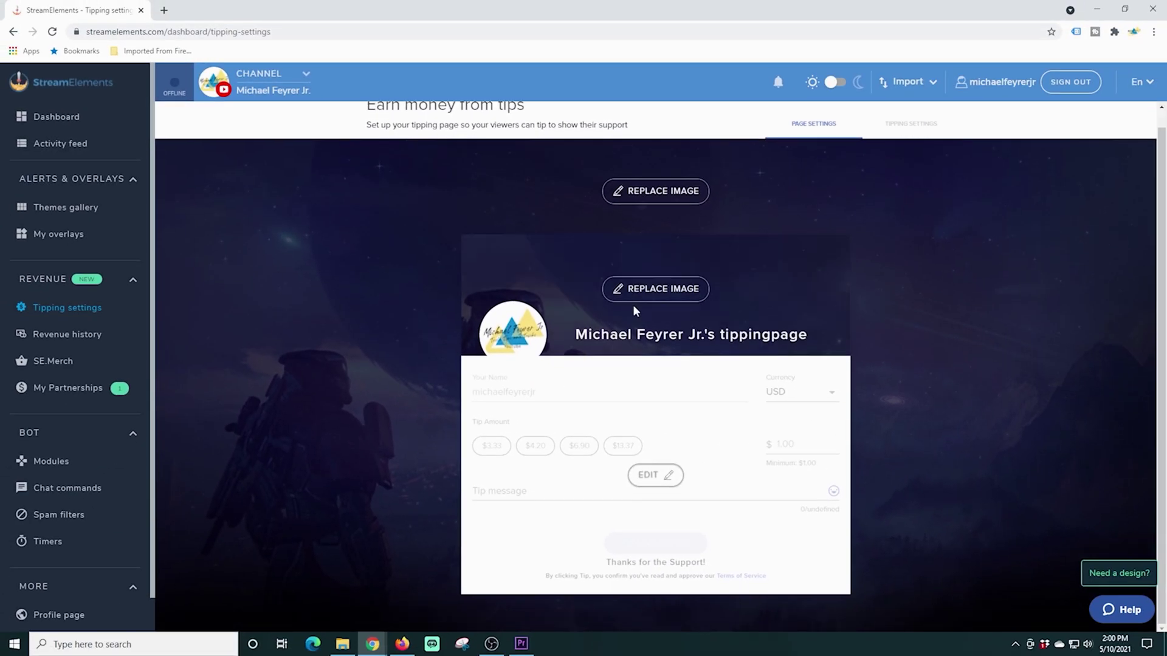
pyautogui.scroll(1, 633, 304)
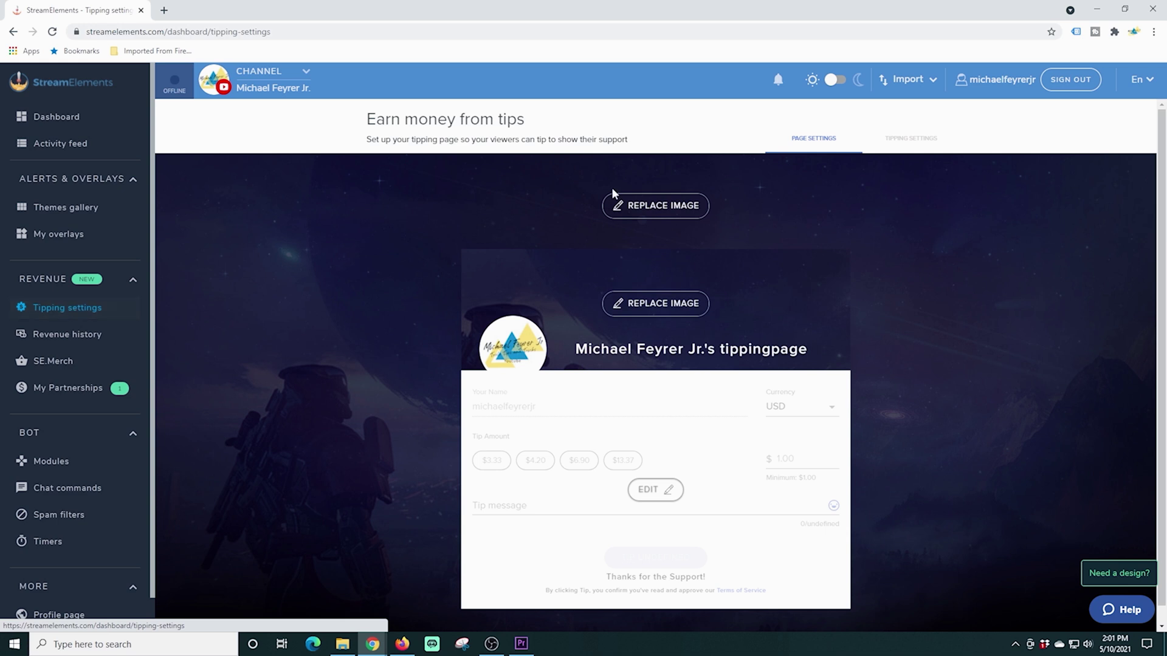
pyautogui.click(906, 140)
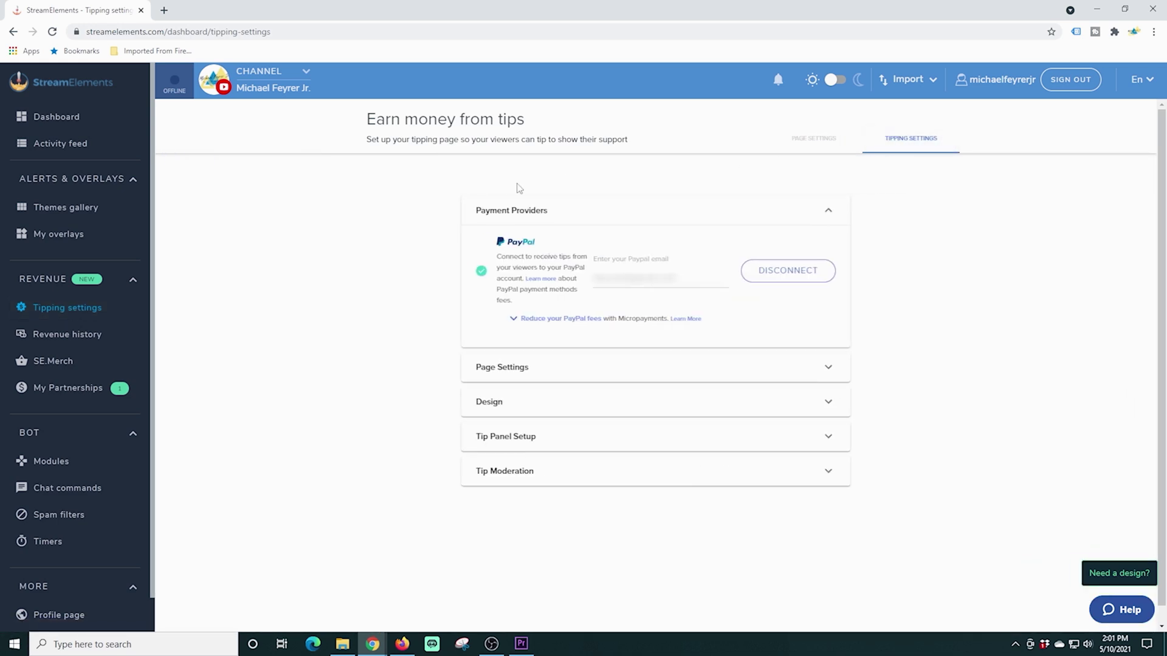
pyautogui.click(534, 367)
pyautogui.scroll(-8, 372, 404)
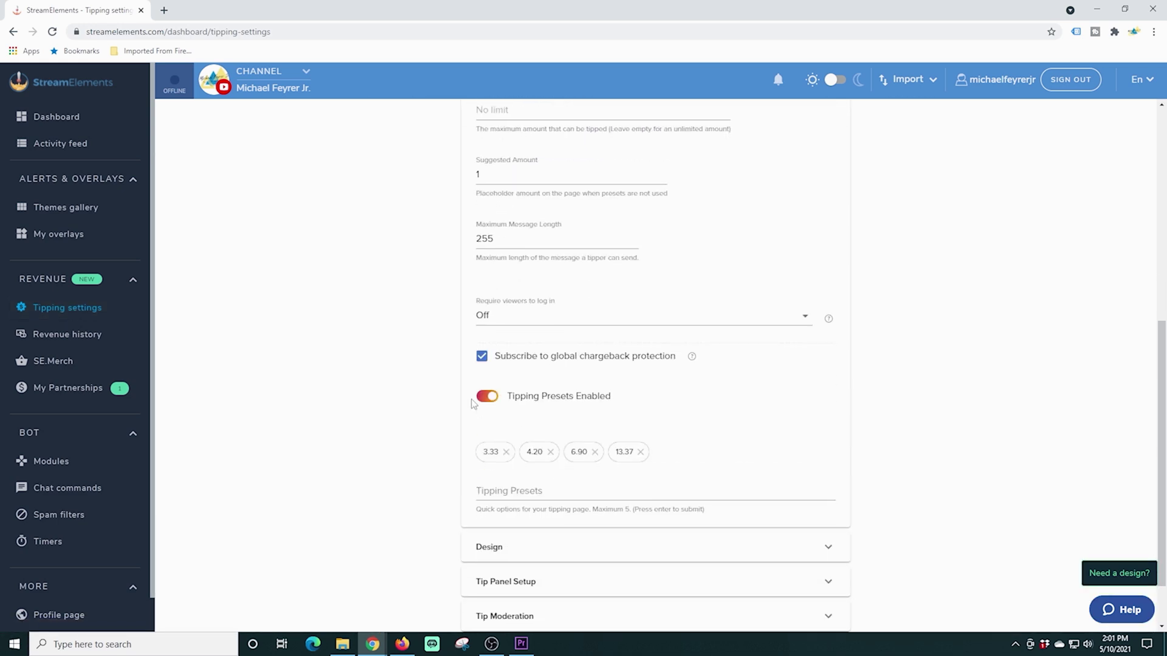
pyautogui.scroll(-1, 469, 400)
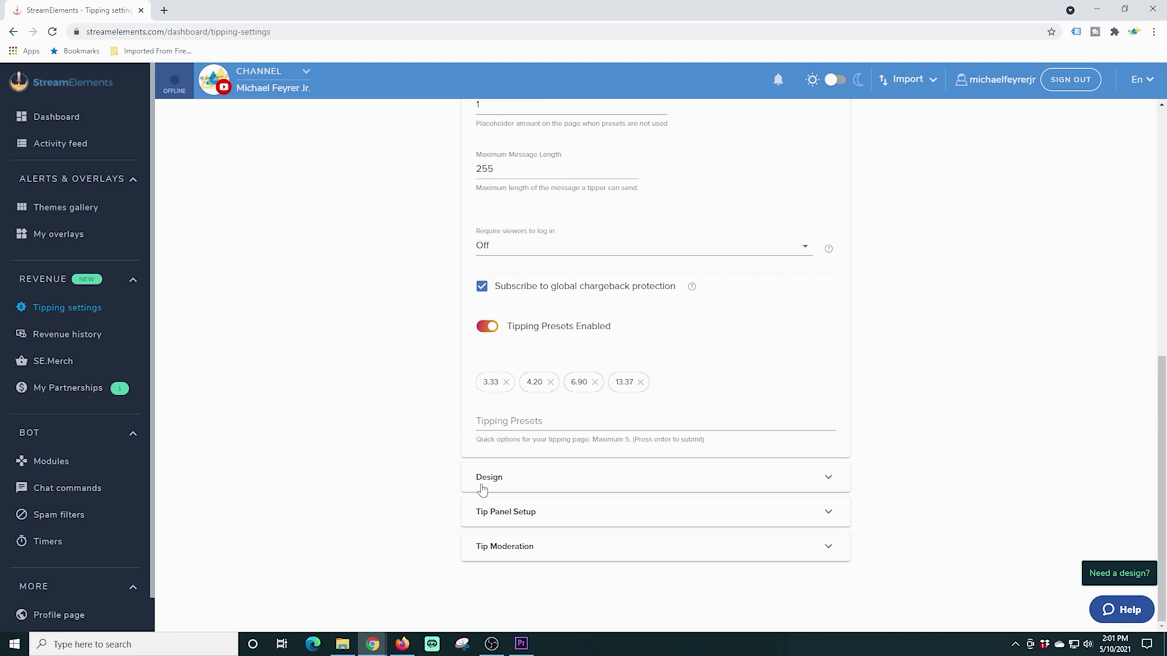
pyautogui.click(828, 477)
# Expand Tip Panel Setup and select the full YouTube tipping page link.
pyautogui.scroll(-4, 503, 357)
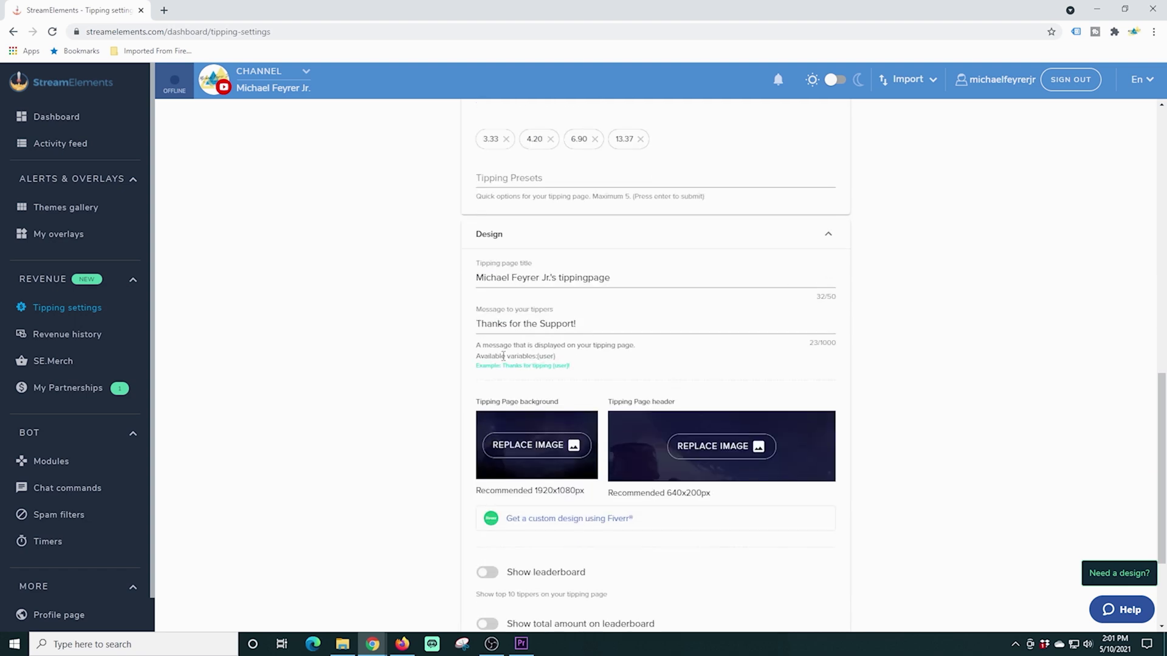
pyautogui.scroll(-3, 464, 403)
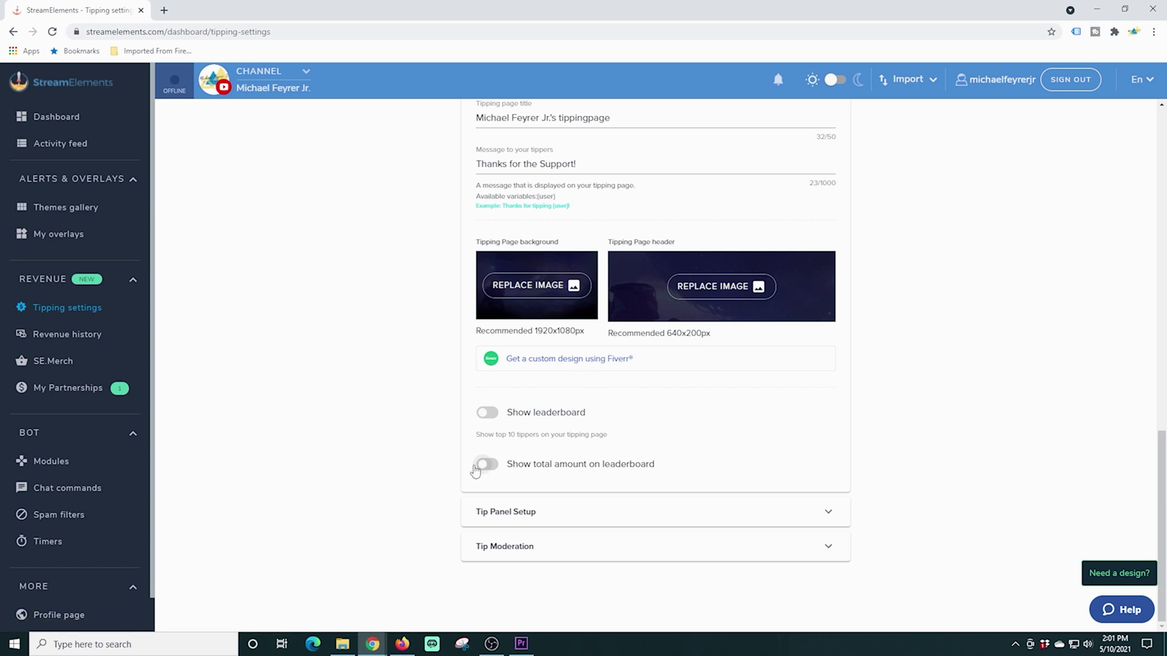
pyautogui.click(805, 524)
pyautogui.scroll(-2, 459, 500)
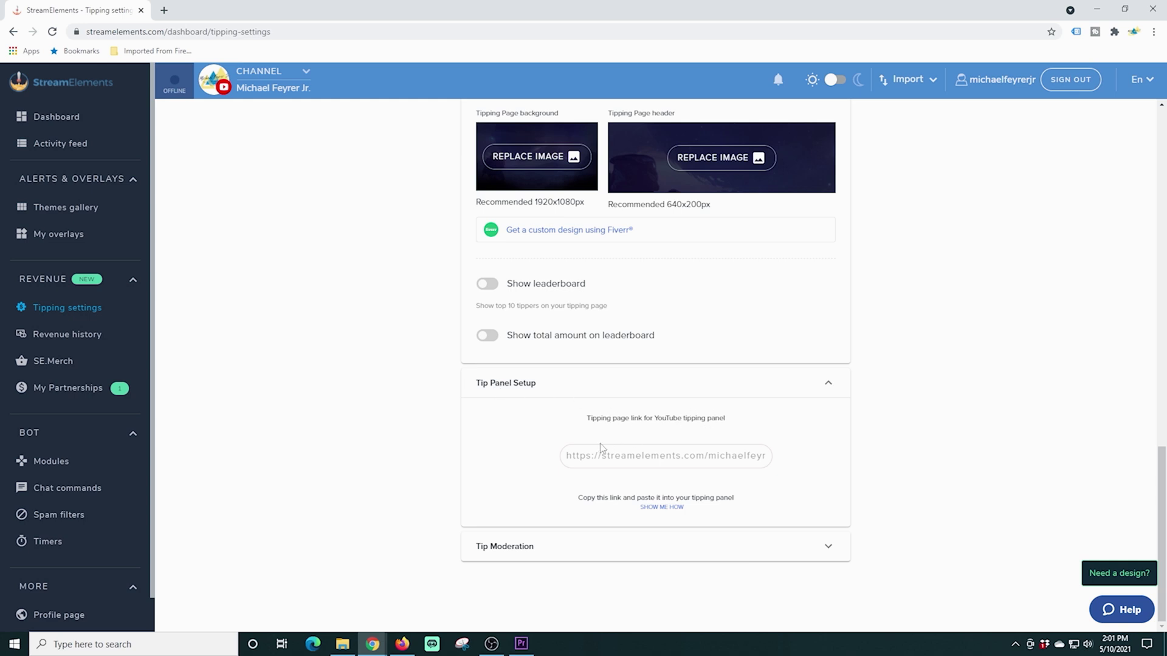
pyautogui.moveTo(569, 457); pyautogui.dragTo(809, 478)
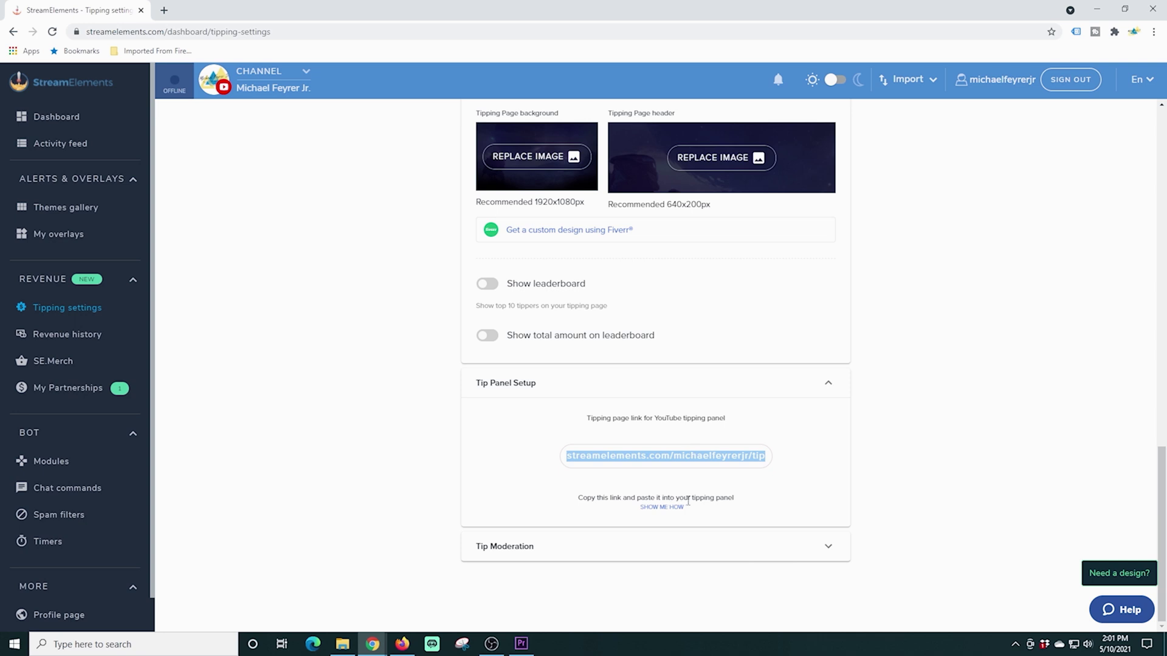
# Watch the SHOW ME HOW tutorial, expand Tip Moderation, then scroll back to the top.
pyautogui.click(644, 508)
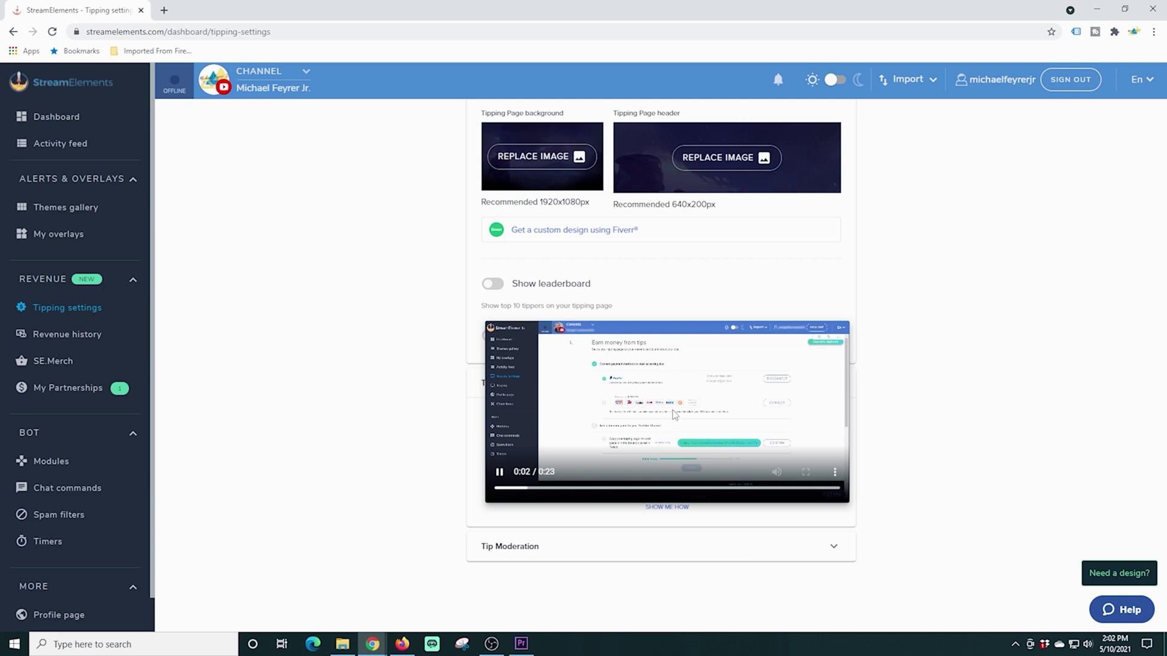
pyautogui.click(476, 447)
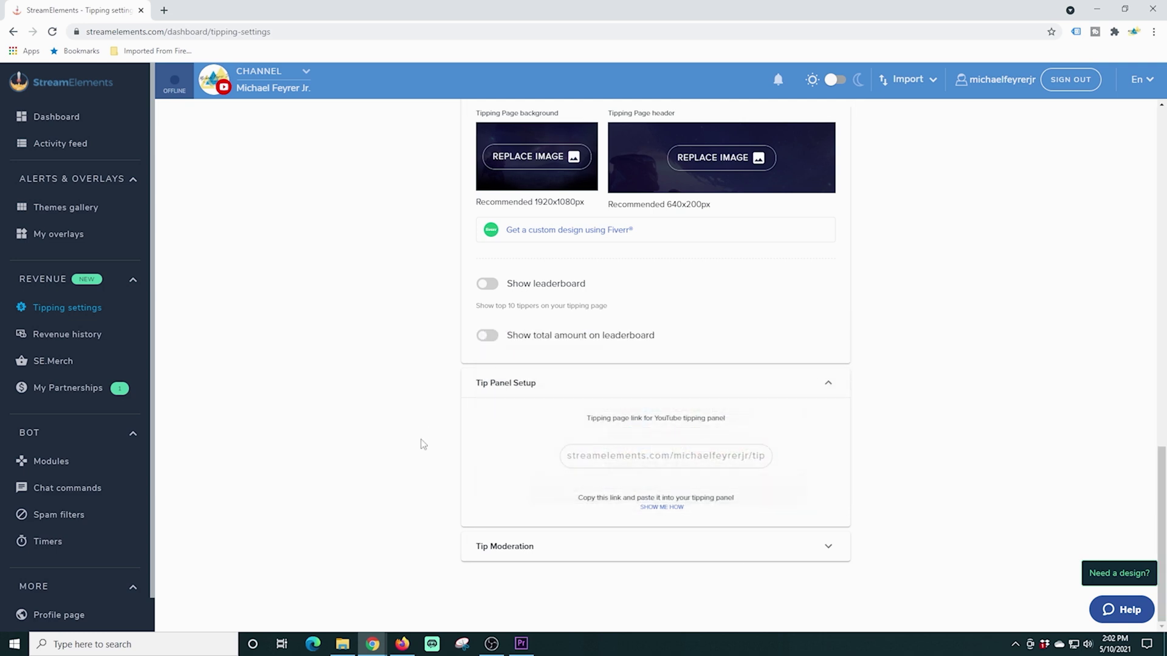
pyautogui.click(828, 547)
pyautogui.scroll(1, 409, 489)
pyautogui.scroll(-5, 401, 492)
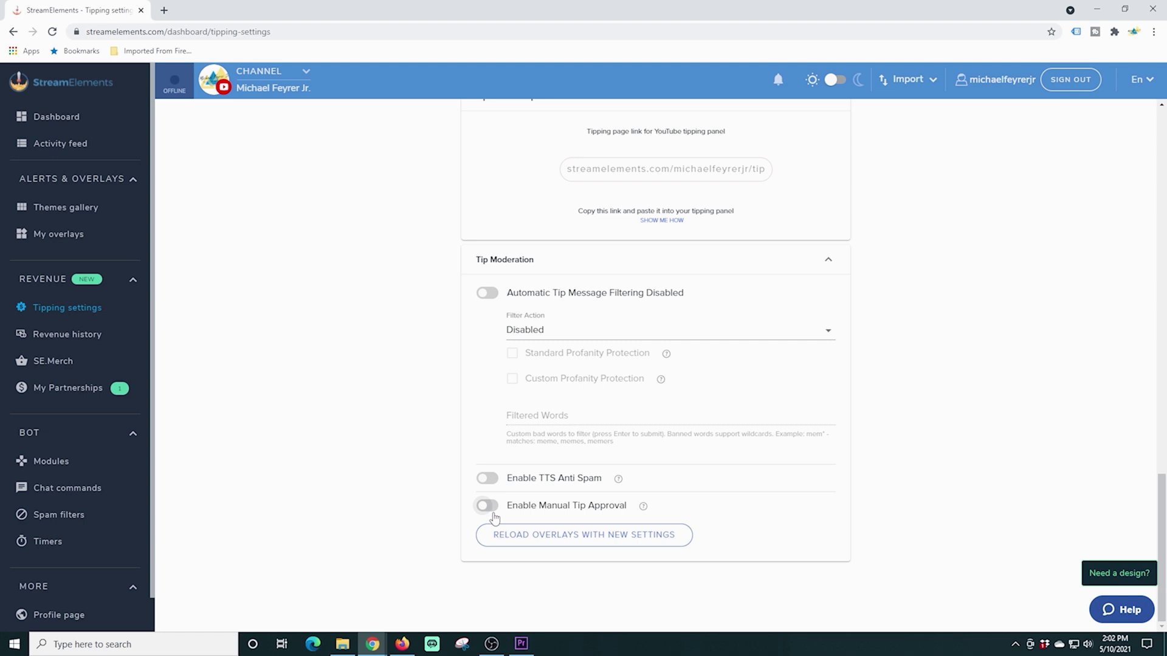
pyautogui.scroll(15, 460, 500)
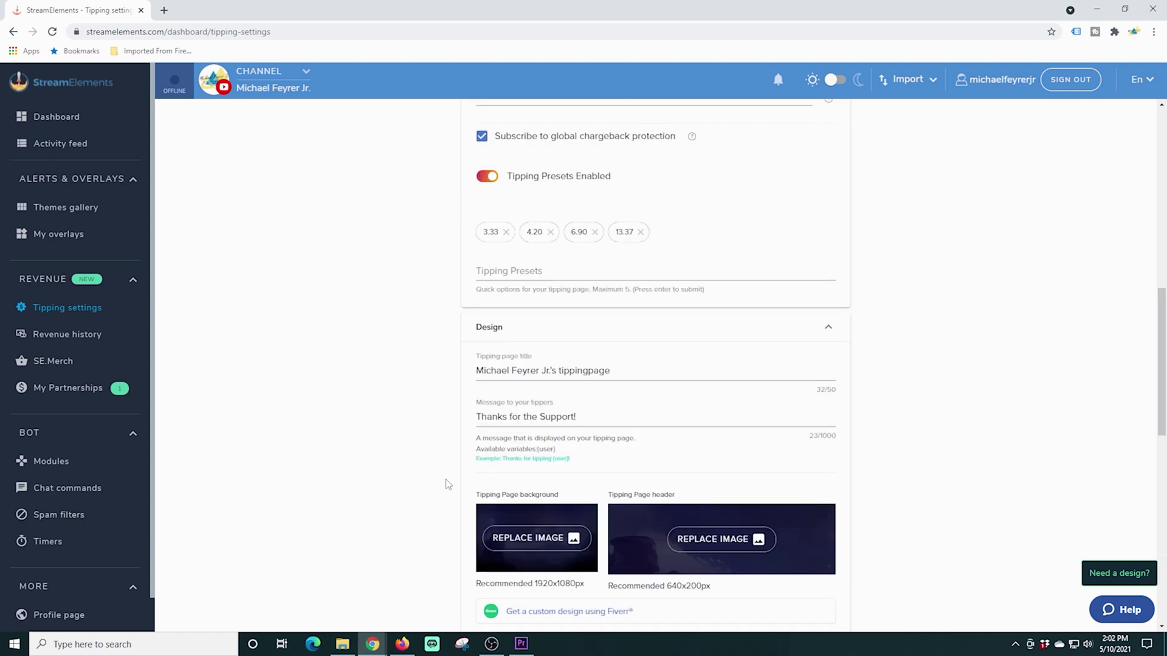
pyautogui.scroll(6, 443, 478)
pyautogui.scroll(-3, 440, 476)
pyautogui.scroll(3, 439, 476)
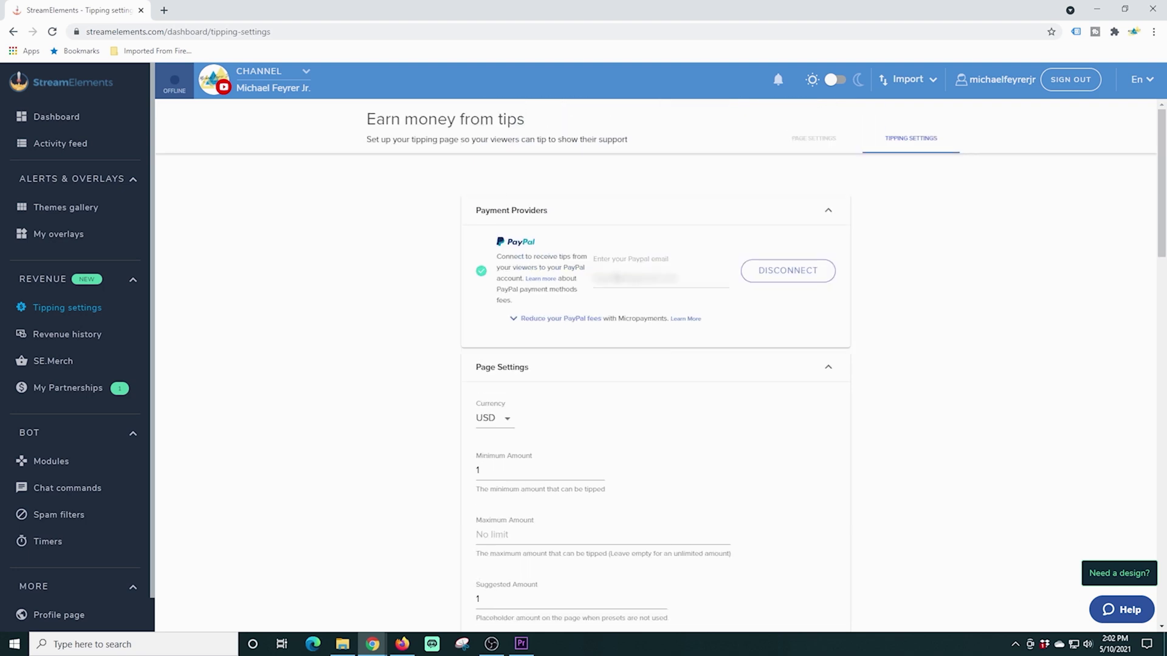
# Collapse the Payment Providers, Page Settings, Design, Tip Panel Setup and Tip Moderation sections.
pyautogui.click(828, 213)
pyautogui.click(829, 246)
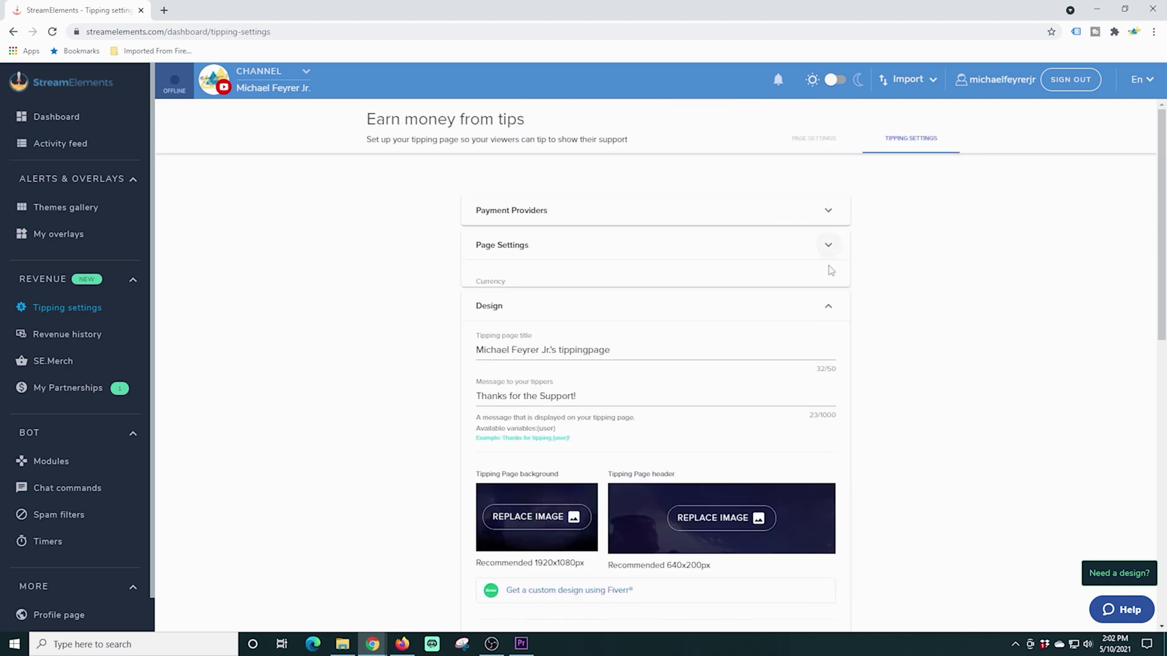
pyautogui.click(832, 283)
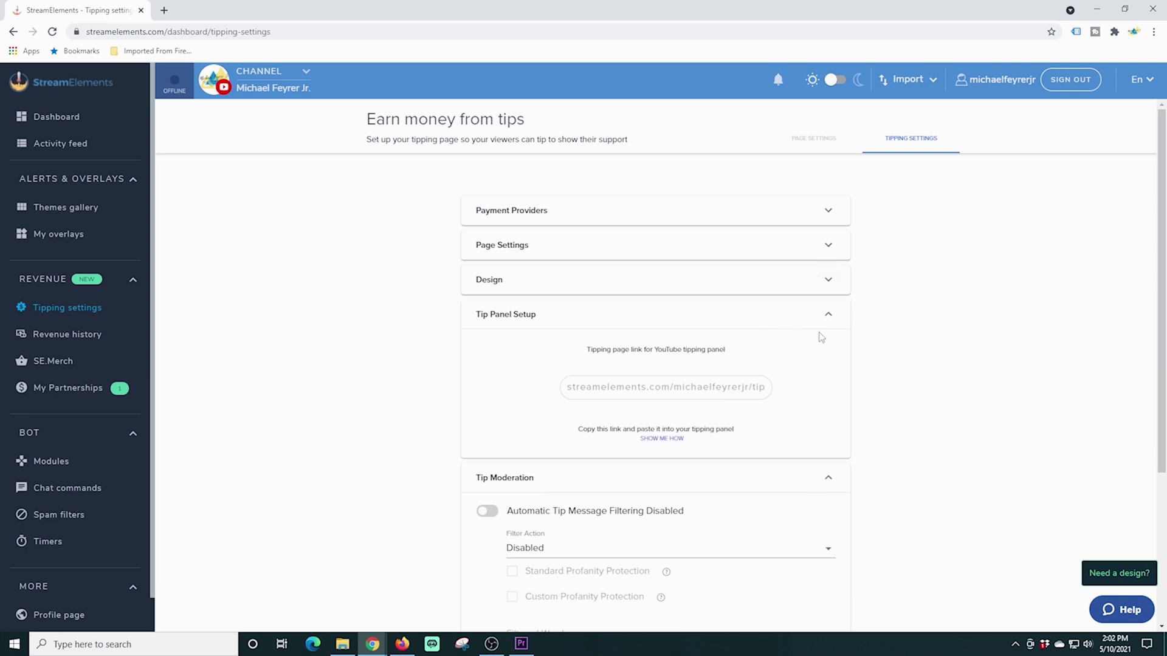
pyautogui.click(829, 316)
pyautogui.click(829, 350)
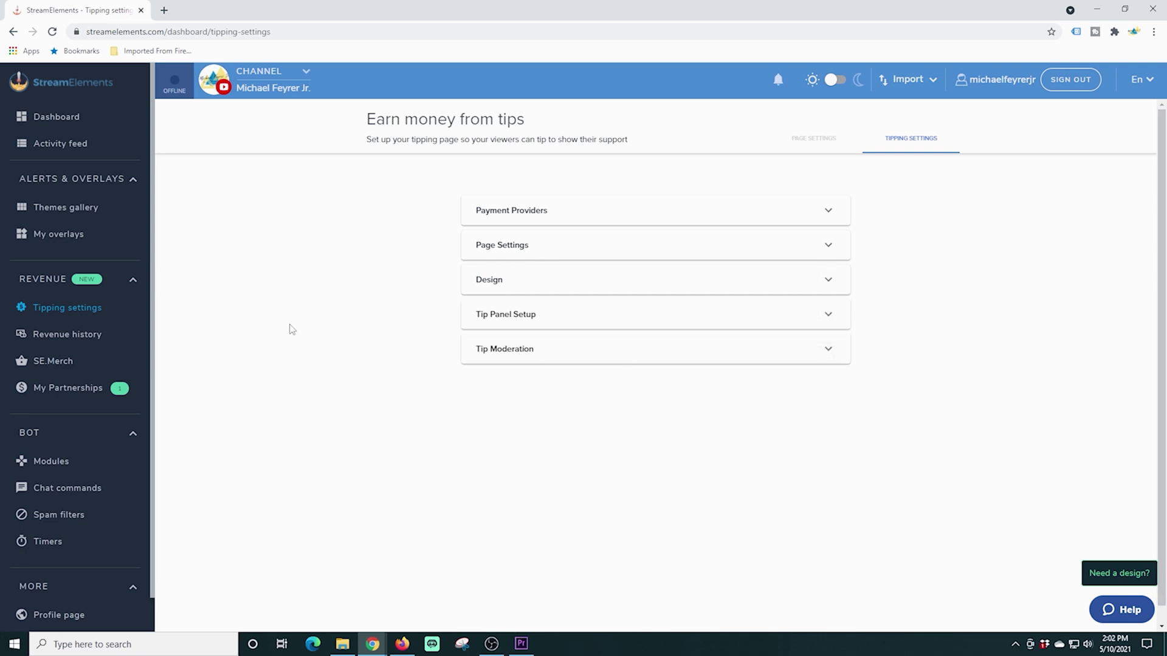
# Return to the tipping page preview, then go to the Bot Modules page.
pyautogui.click(813, 142)
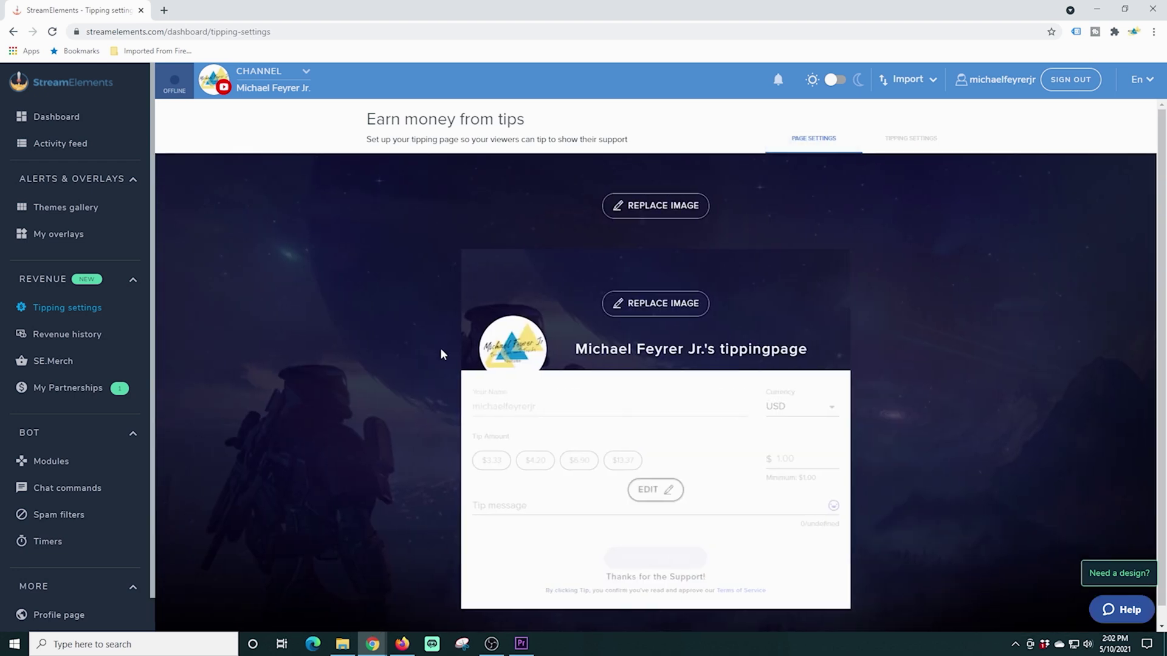
pyautogui.scroll(-1, 413, 349)
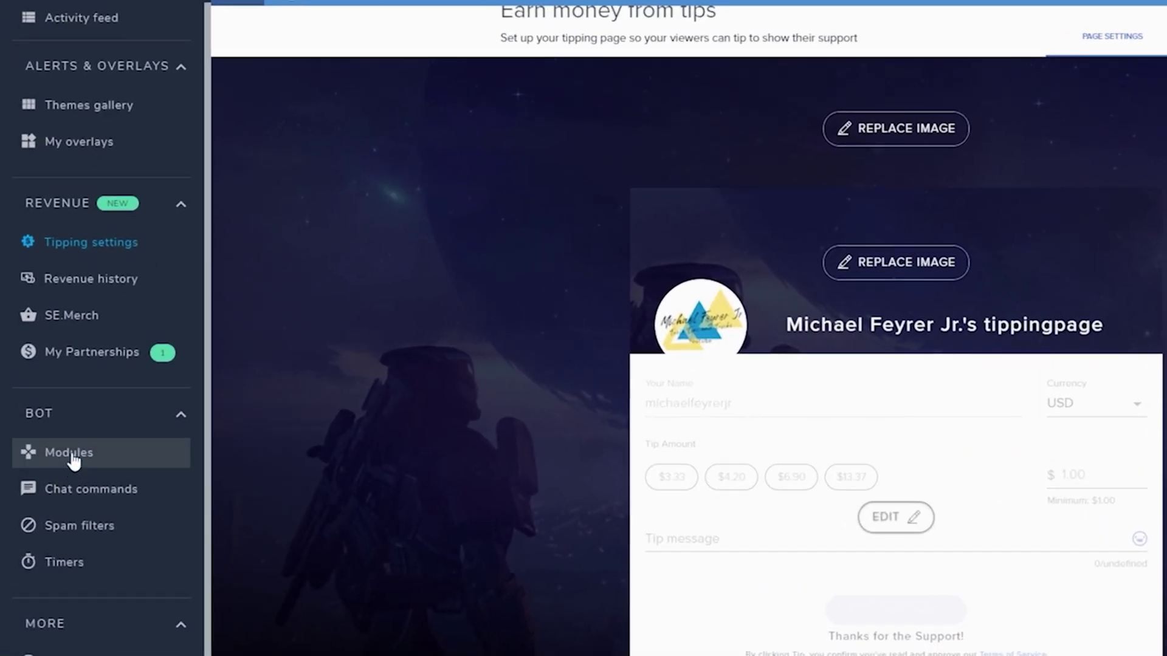
pyautogui.click(53, 463)
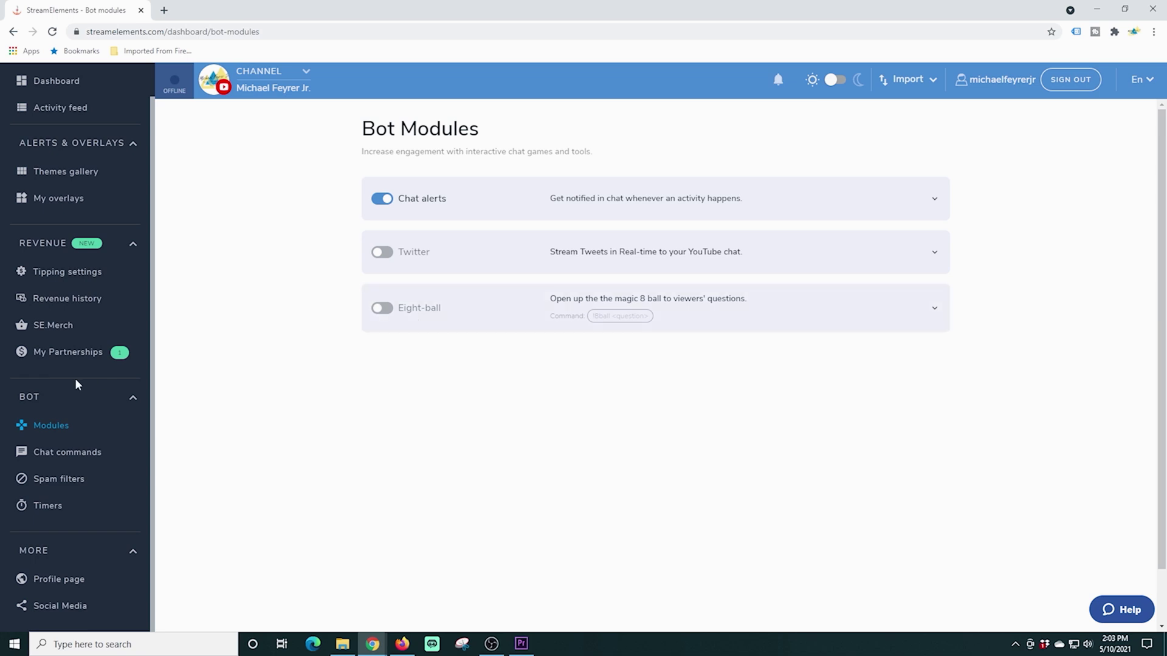
# Review the bot Chat commands and Spam filters pages, then bring up the Bot Timers list.
pyautogui.click(61, 452)
pyautogui.scroll(-2, 286, 391)
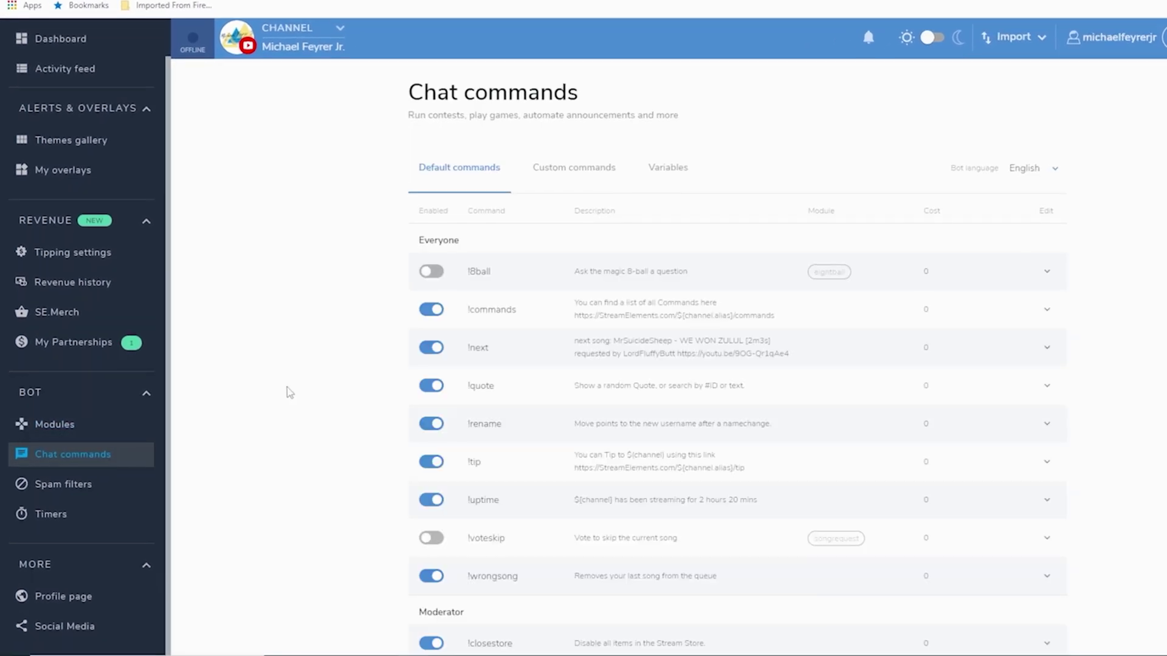
pyautogui.scroll(-4, 290, 392)
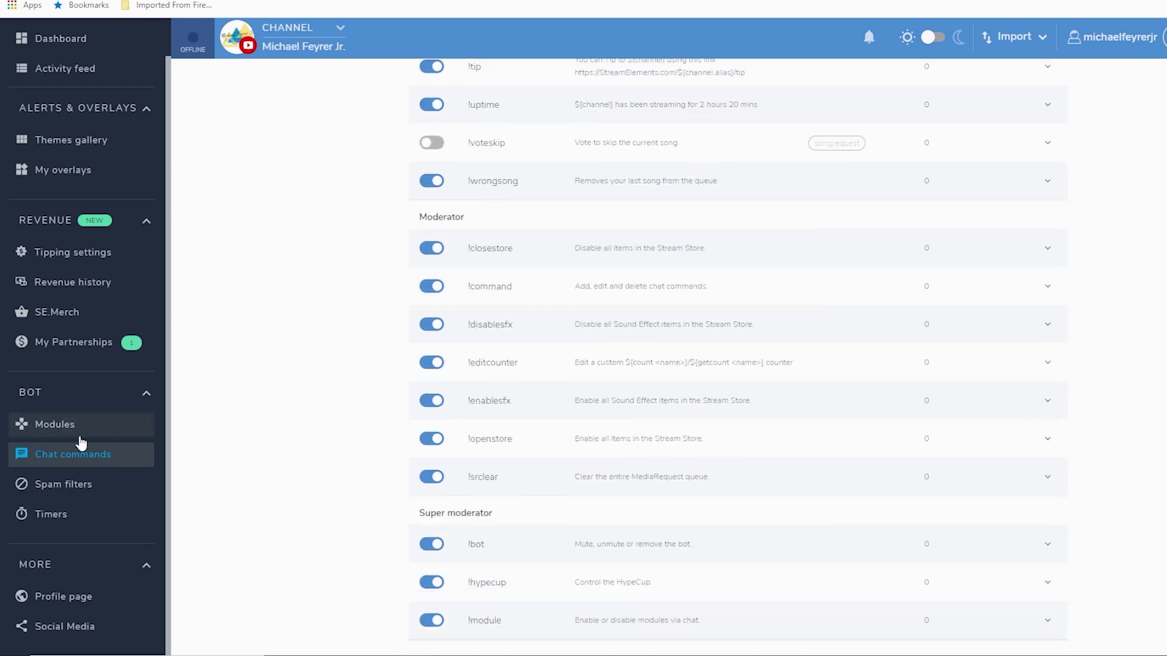
pyautogui.click(58, 483)
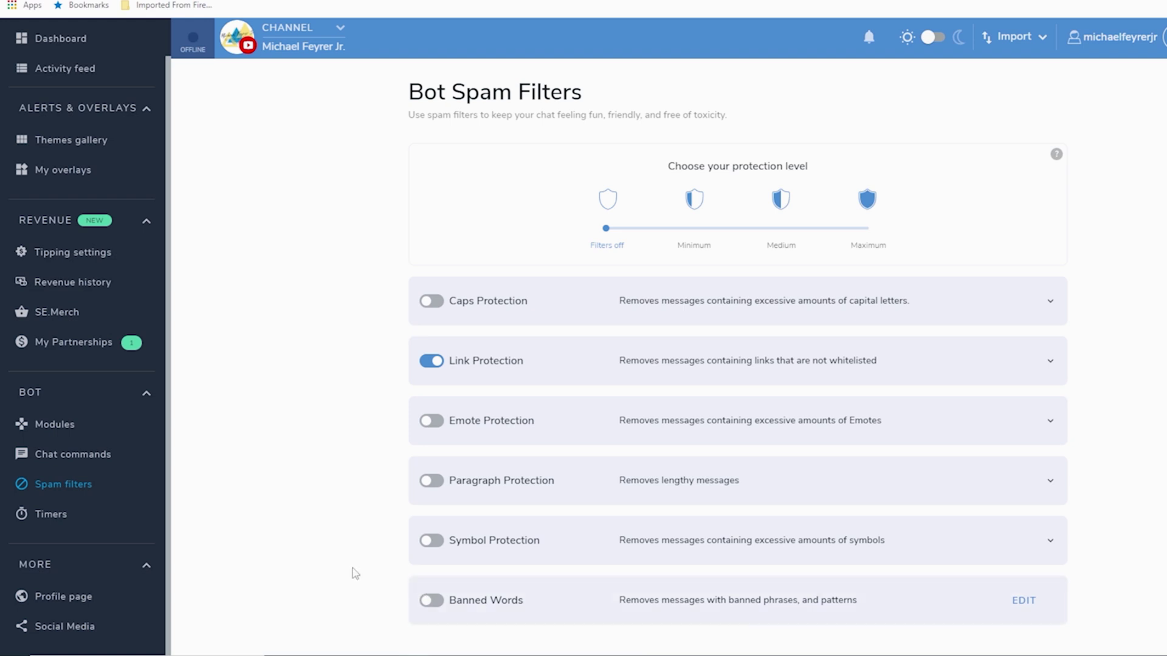
pyautogui.click(68, 514)
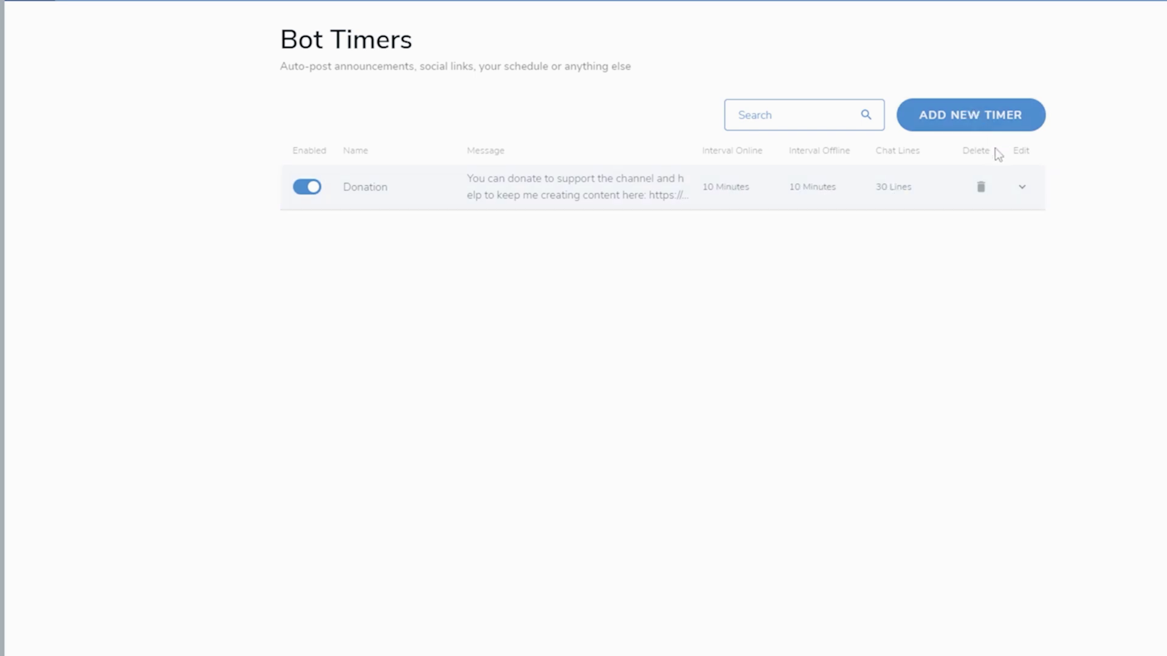
# Expand and collapse the Donation timer's settings, then go to the Profile page settings.
pyautogui.click(1022, 189)
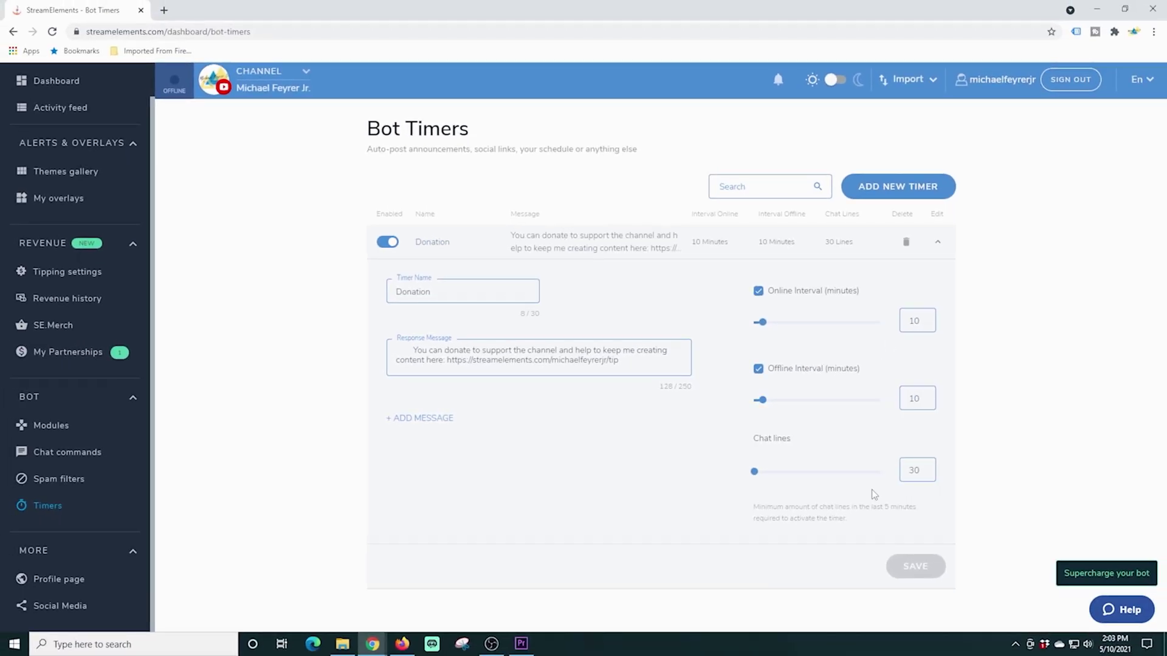
pyautogui.click(938, 243)
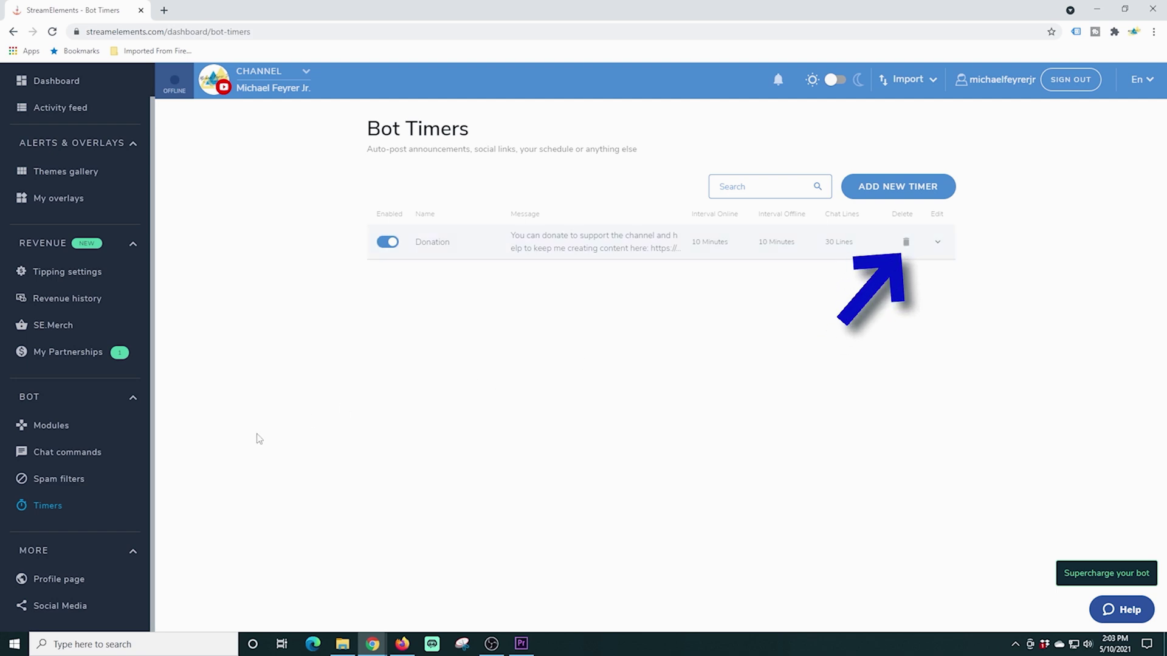
pyautogui.click(92, 579)
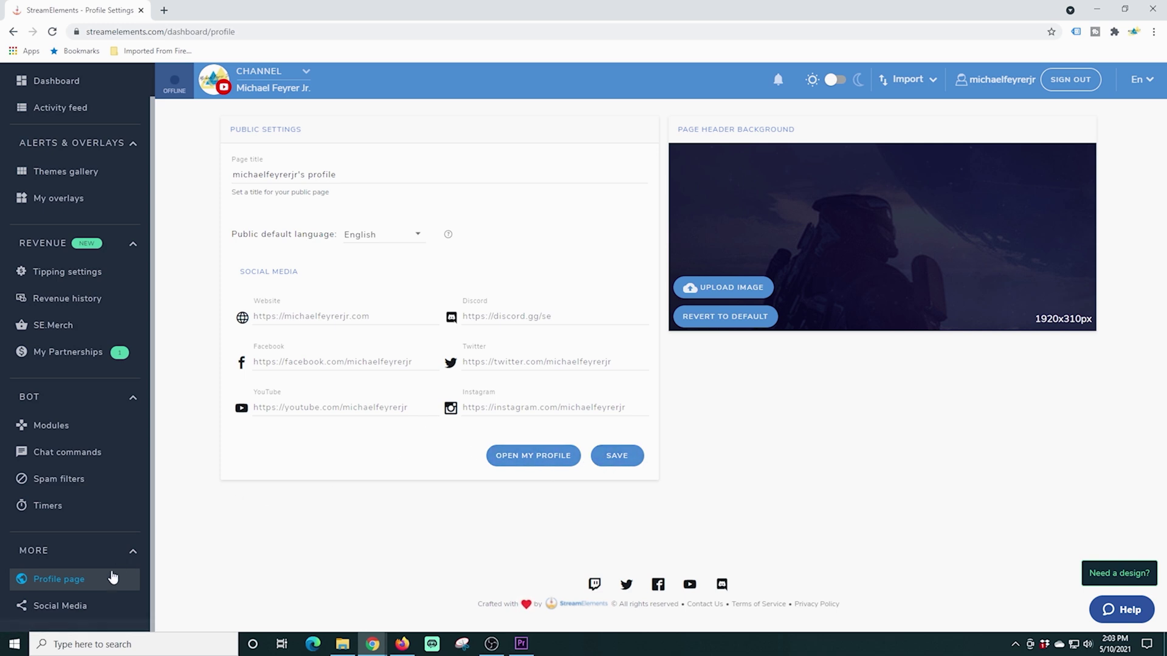
# Open Social Media and view the Facebook, YouTube, Discord and Instagram automation options.
pyautogui.click(37, 605)
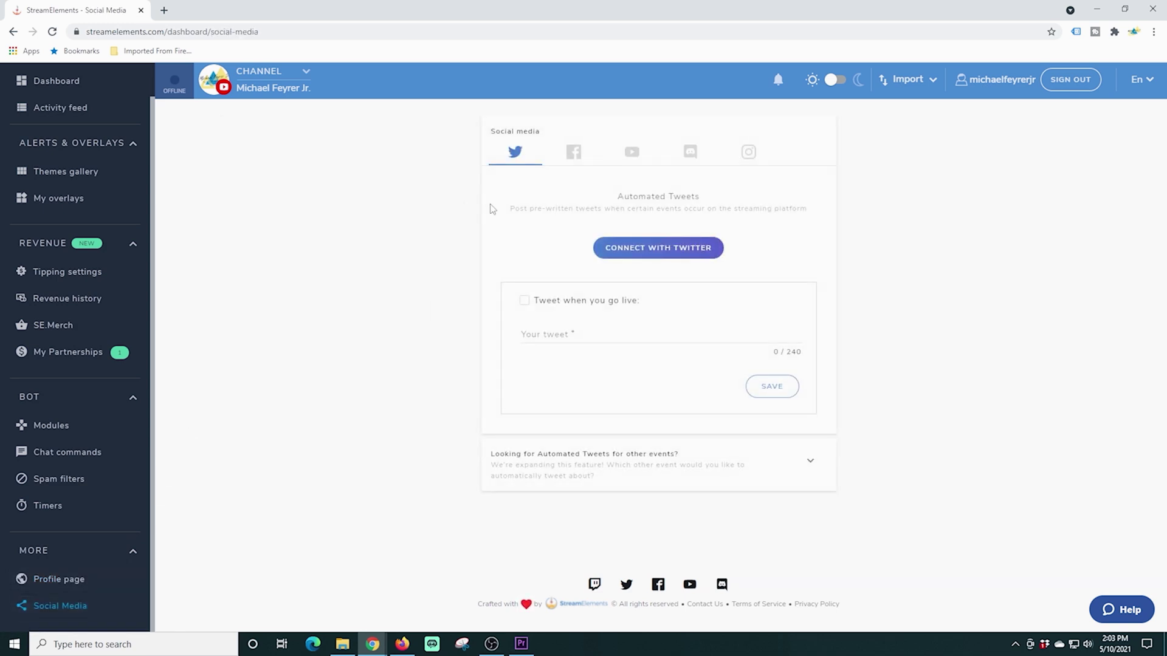
pyautogui.click(574, 152)
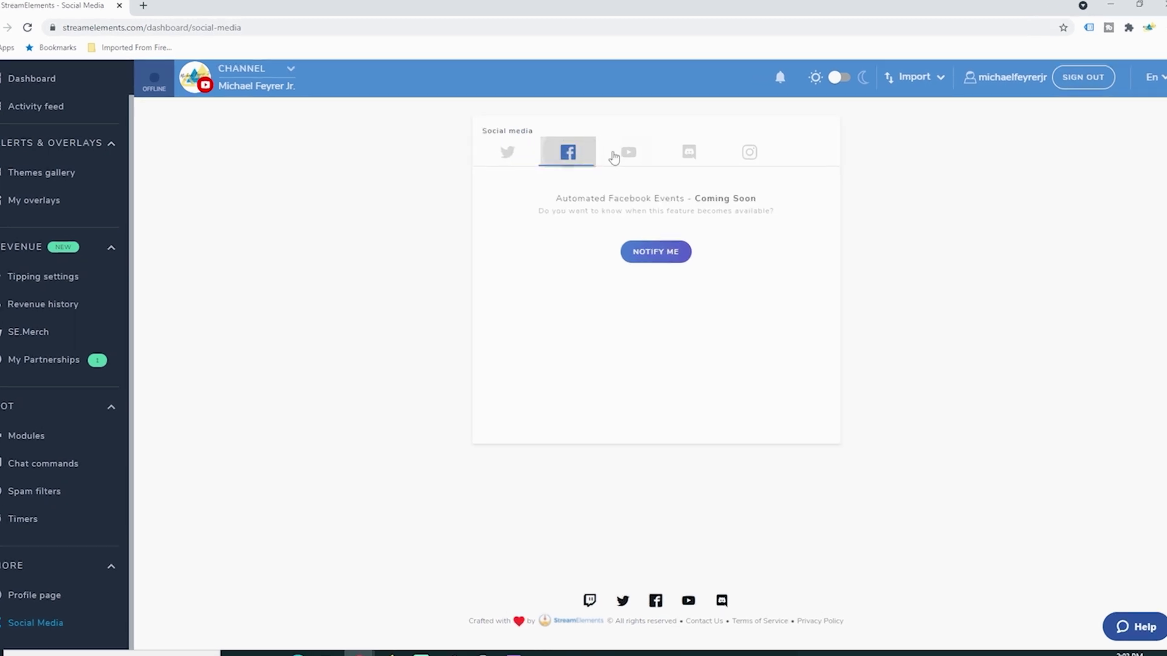
pyautogui.click(632, 152)
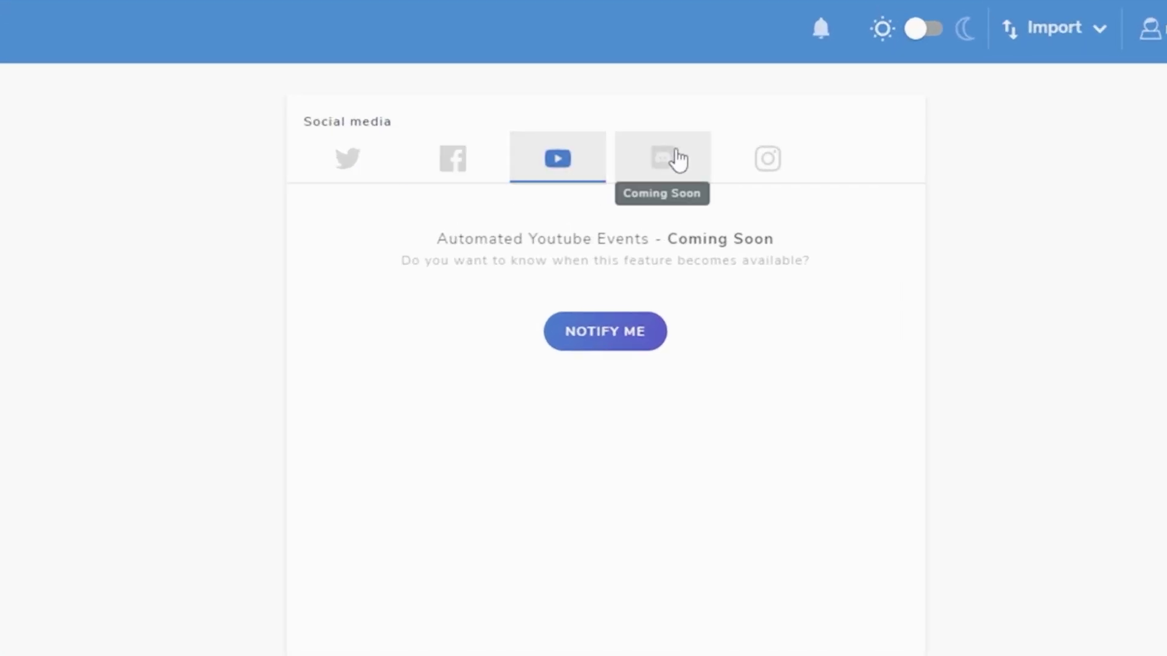
pyautogui.click(678, 159)
pyautogui.click(763, 161)
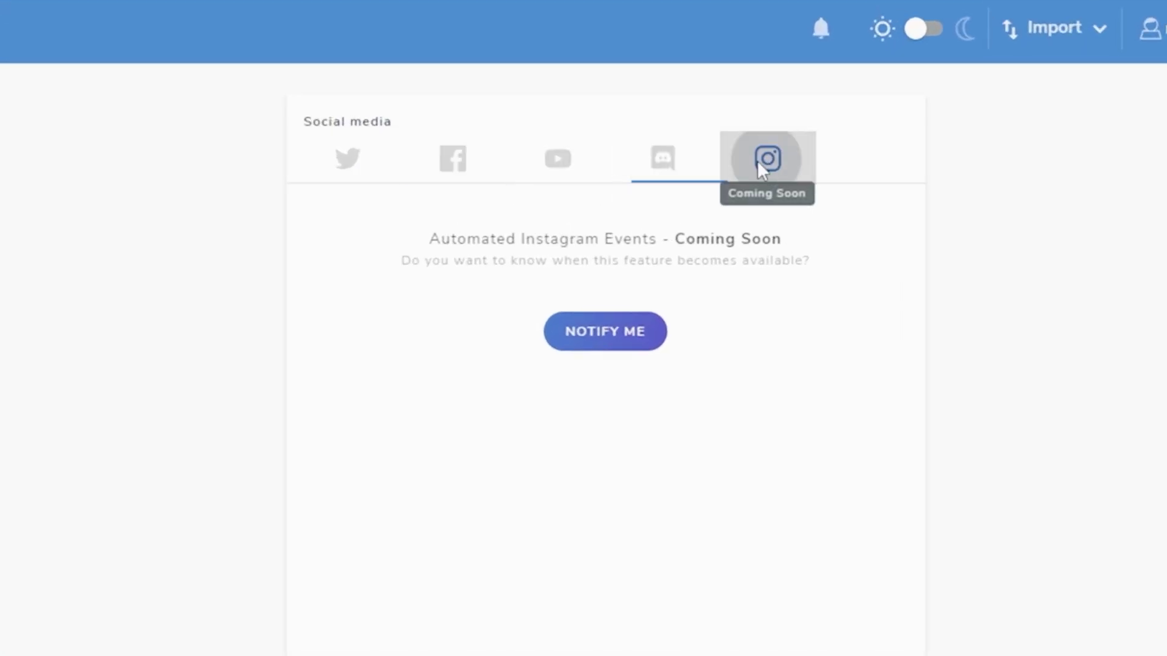
# Step back through Discord, YouTube and Facebook to the Tweets options, then go to My overlays.
pyautogui.click(680, 175)
pyautogui.click(568, 169)
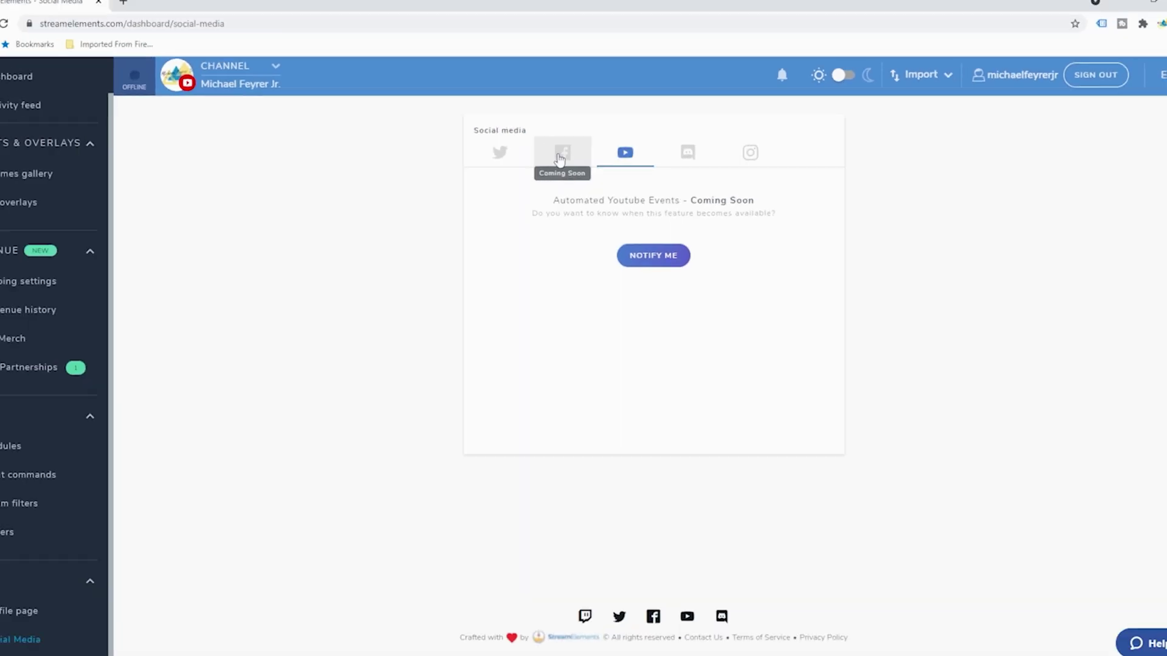
pyautogui.click(560, 157)
pyautogui.click(523, 157)
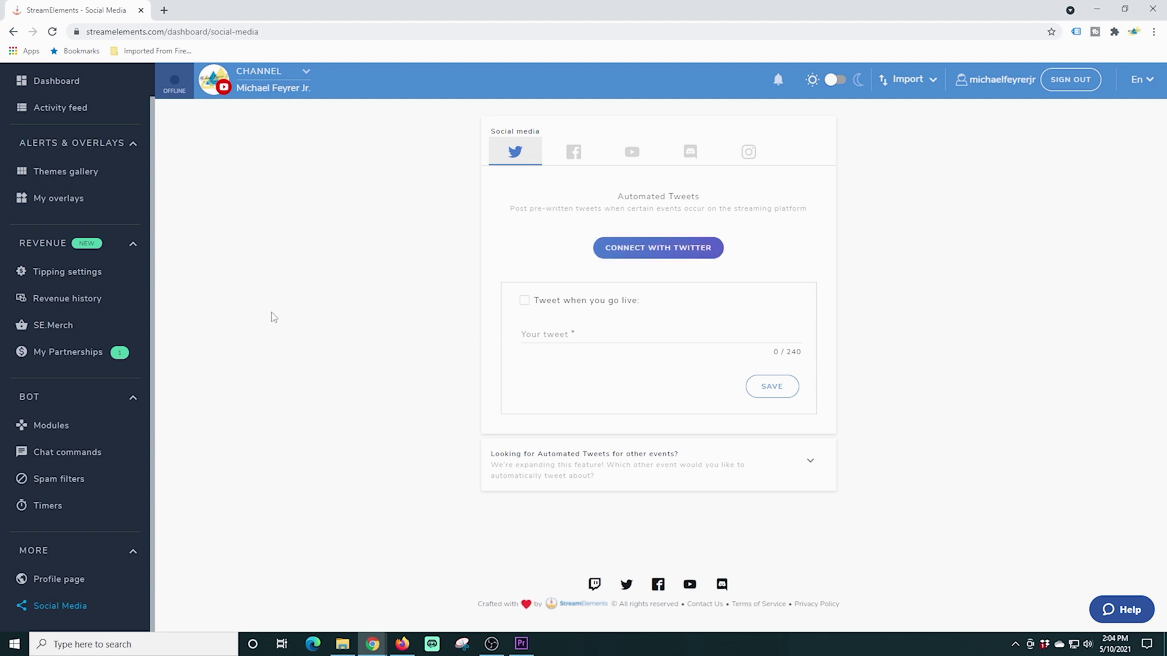
pyautogui.click(76, 205)
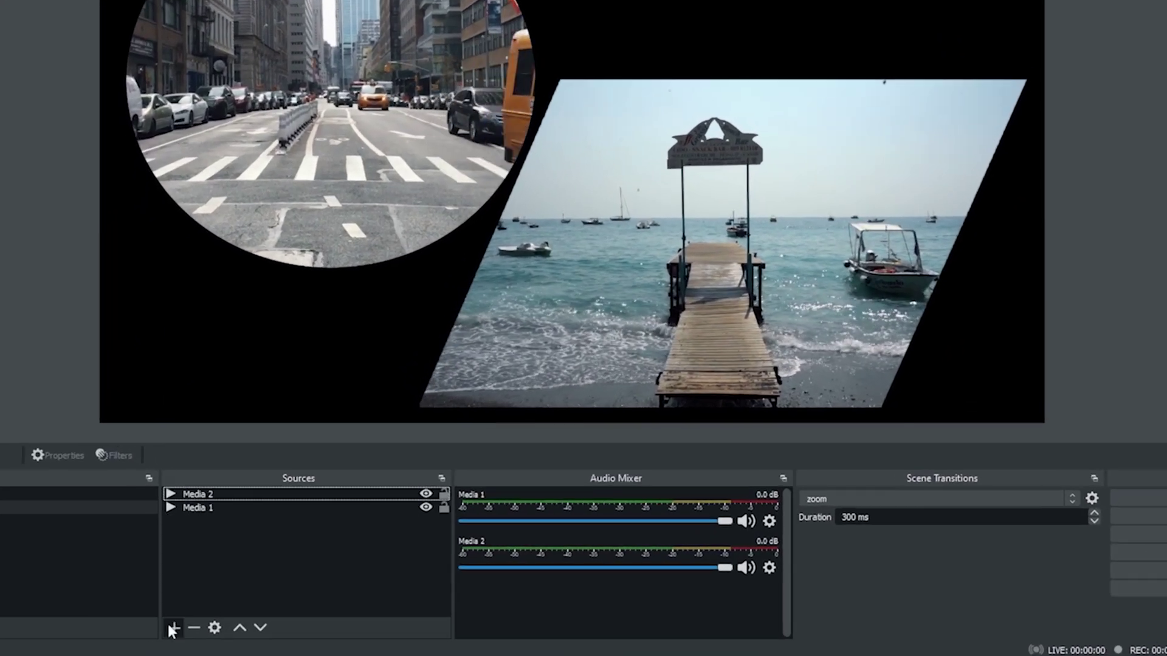
# Add a new Media Source to the scene named 'Overlay'.
pyautogui.click(263, 606)
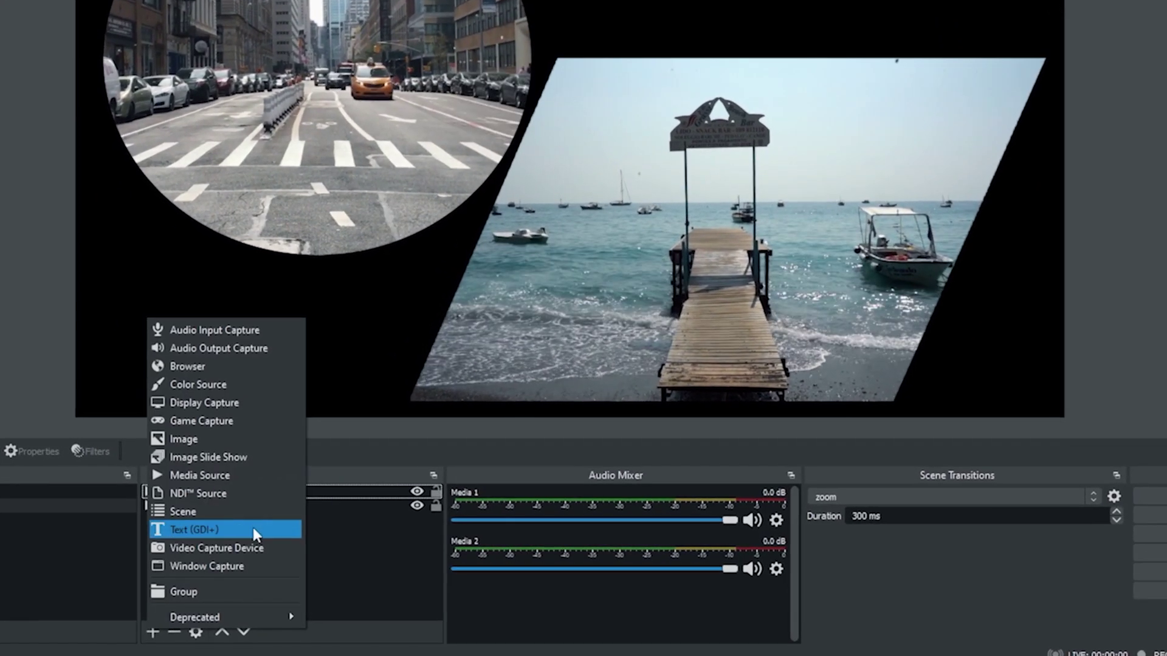
pyautogui.click(226, 475)
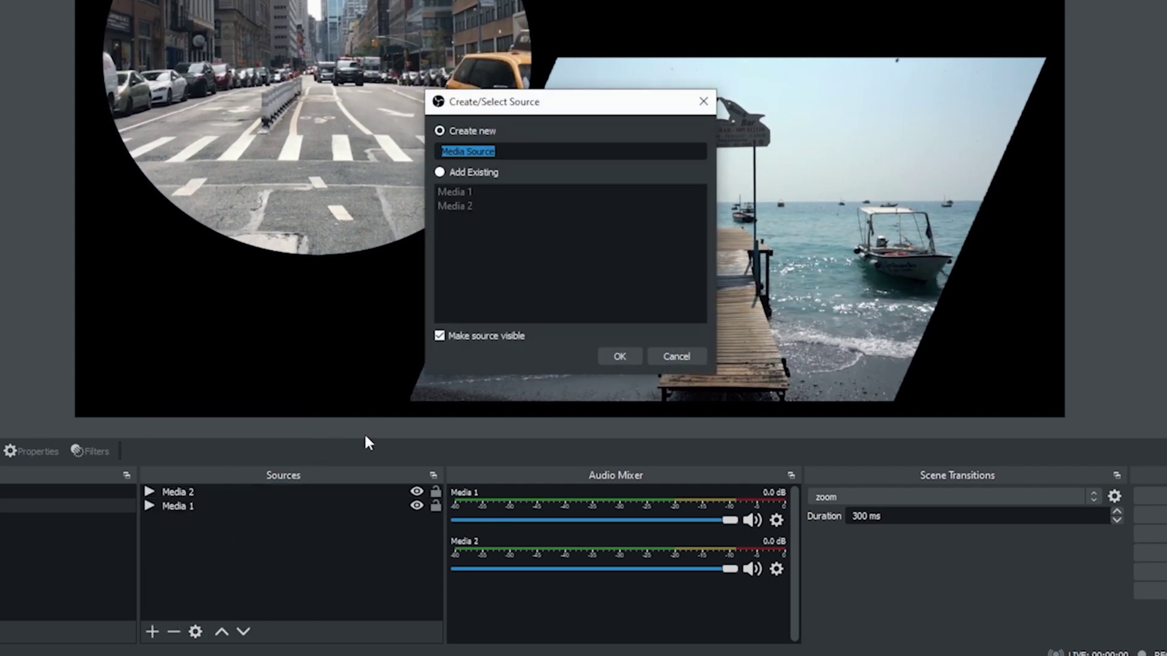
pyautogui.write('Overlay')
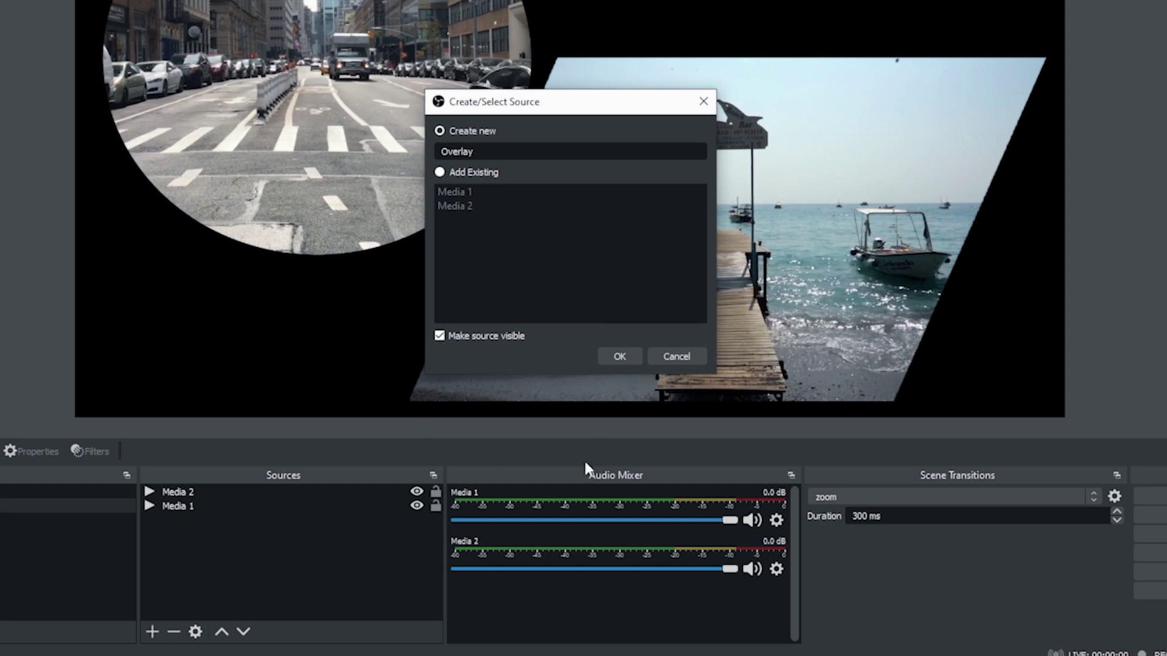
pyautogui.click(619, 356)
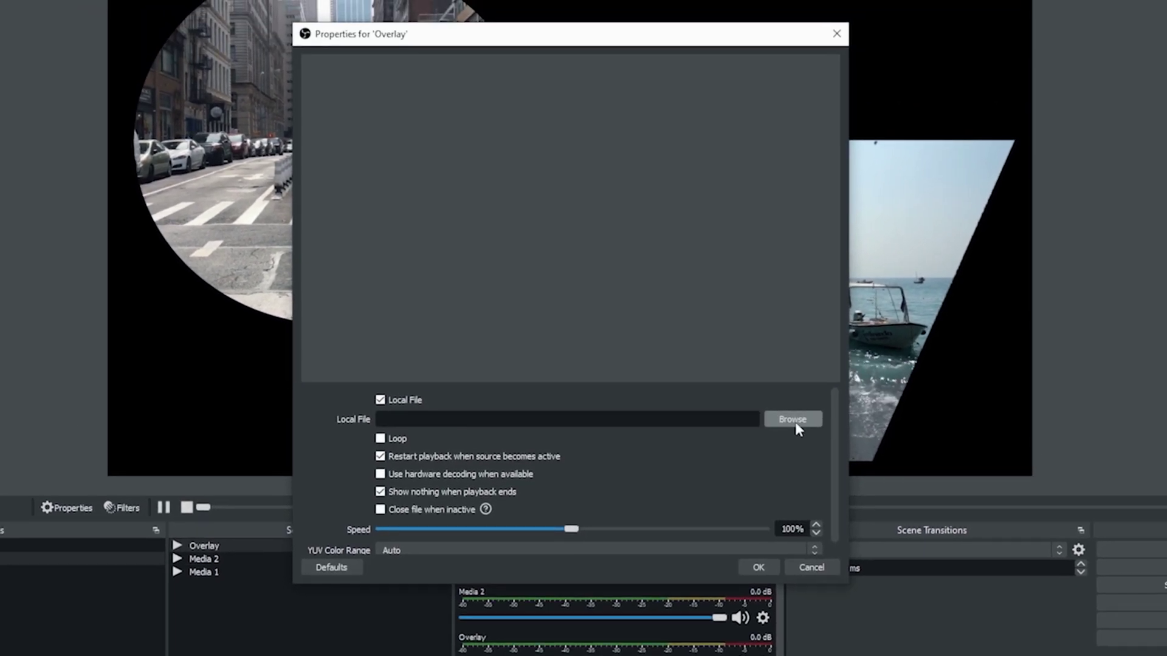
# Load New Overlay_VP9.webm from the Clean Overlay folder as a looping file and apply.
pyautogui.click(794, 419)
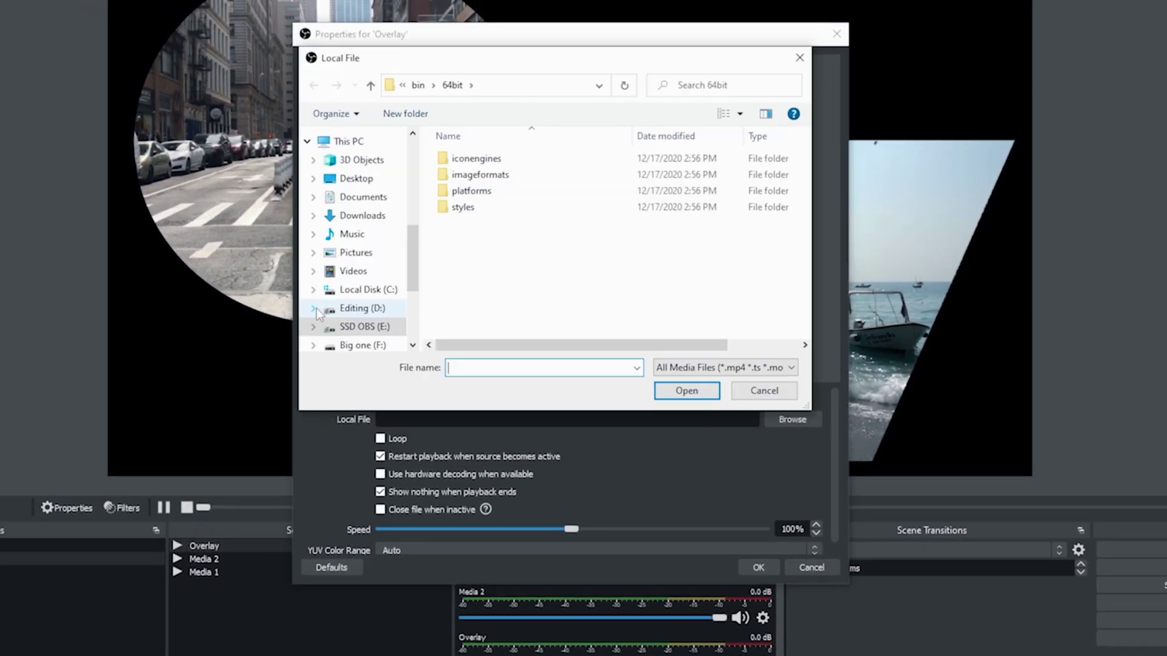
pyautogui.click(315, 308)
pyautogui.moveTo(410, 214); pyautogui.dragTo(408, 201)
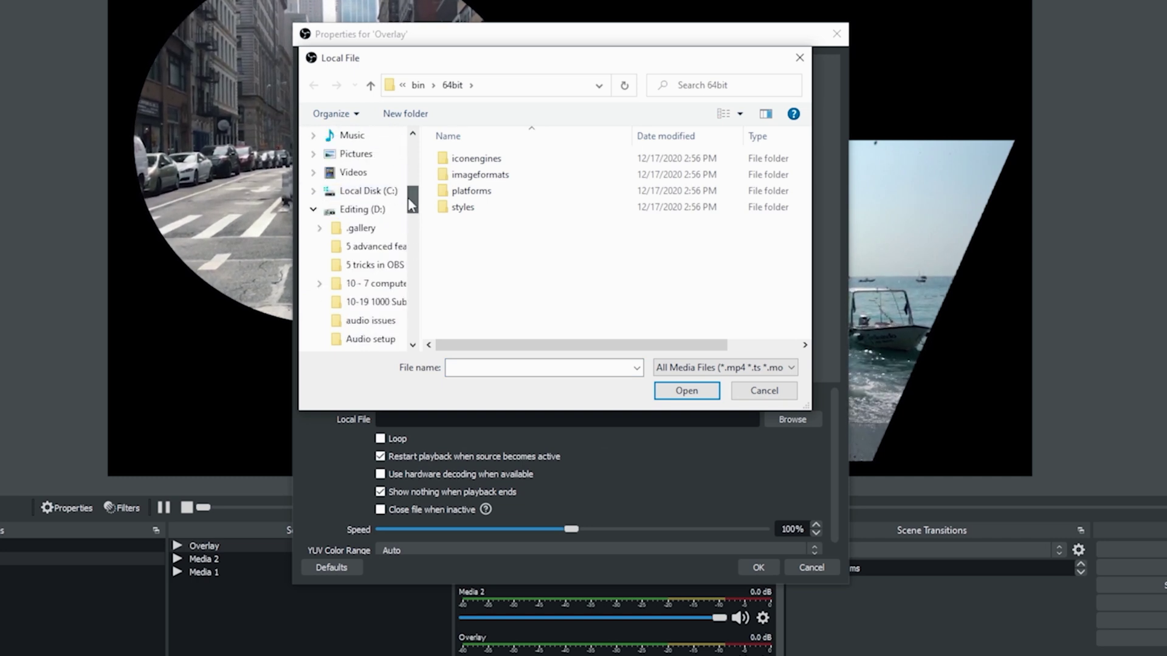
pyautogui.click(313, 209)
pyautogui.click(314, 192)
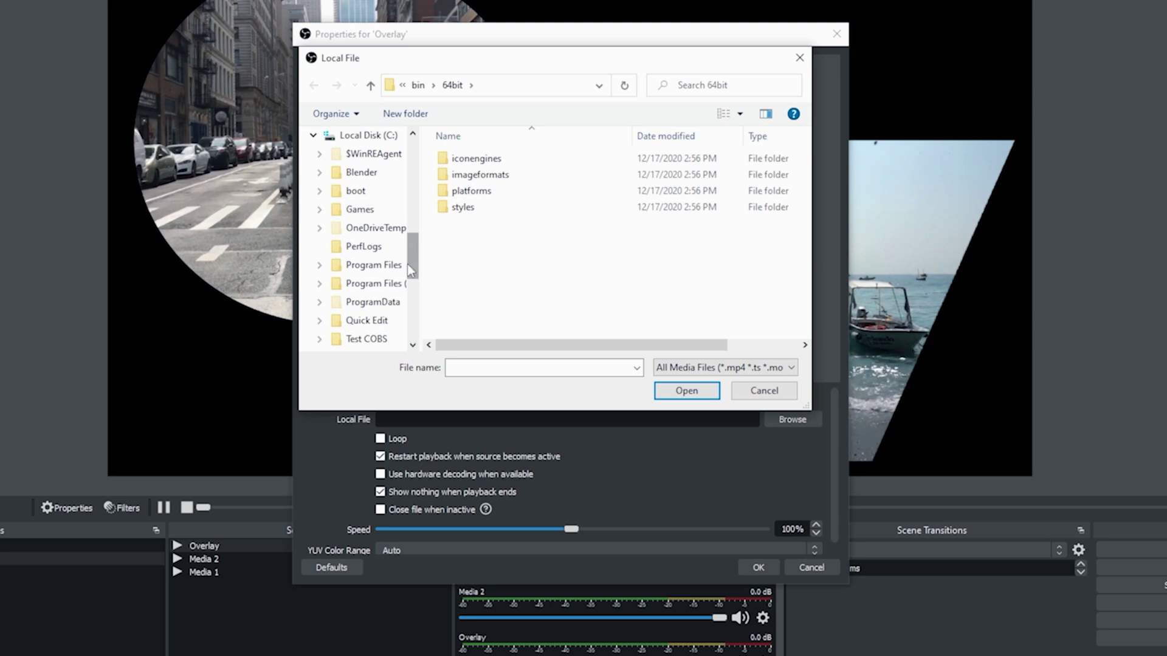
pyautogui.click(319, 320)
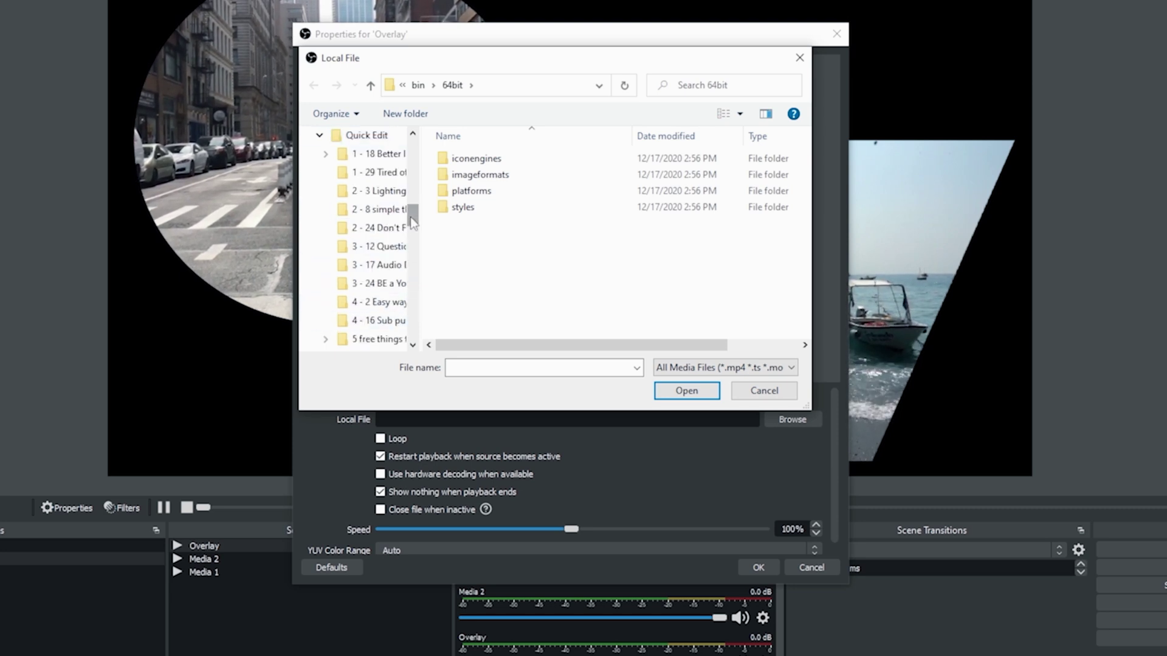
pyautogui.scroll(-3, 386, 292)
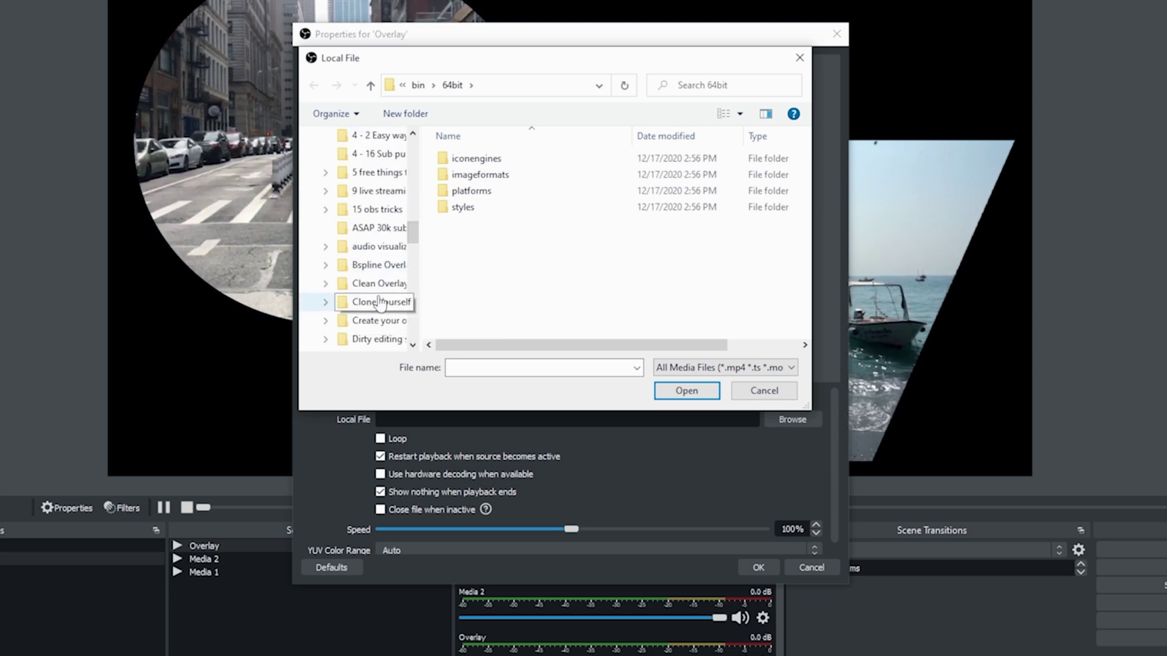
pyautogui.click(378, 287)
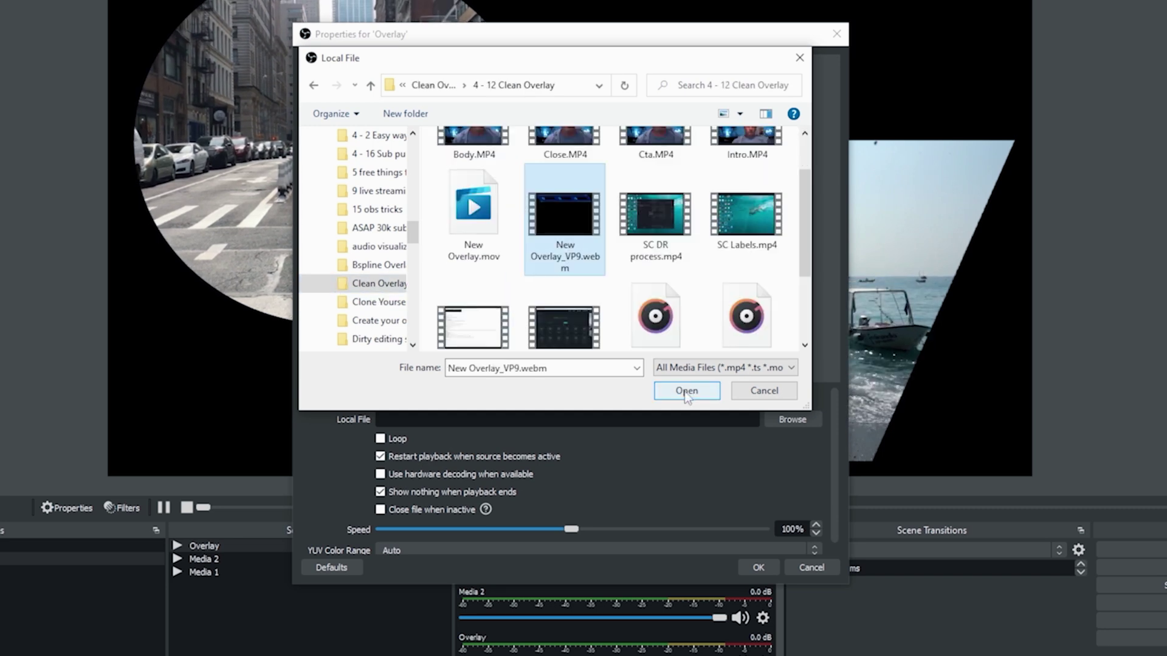
pyautogui.click(685, 392)
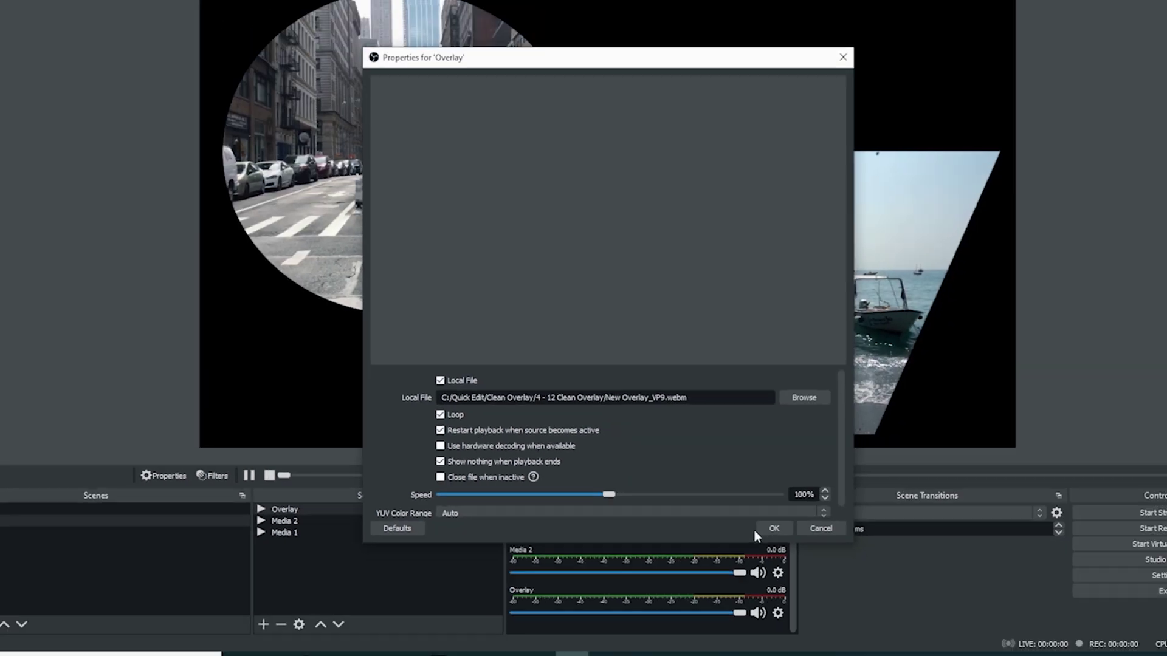
pyautogui.click(766, 526)
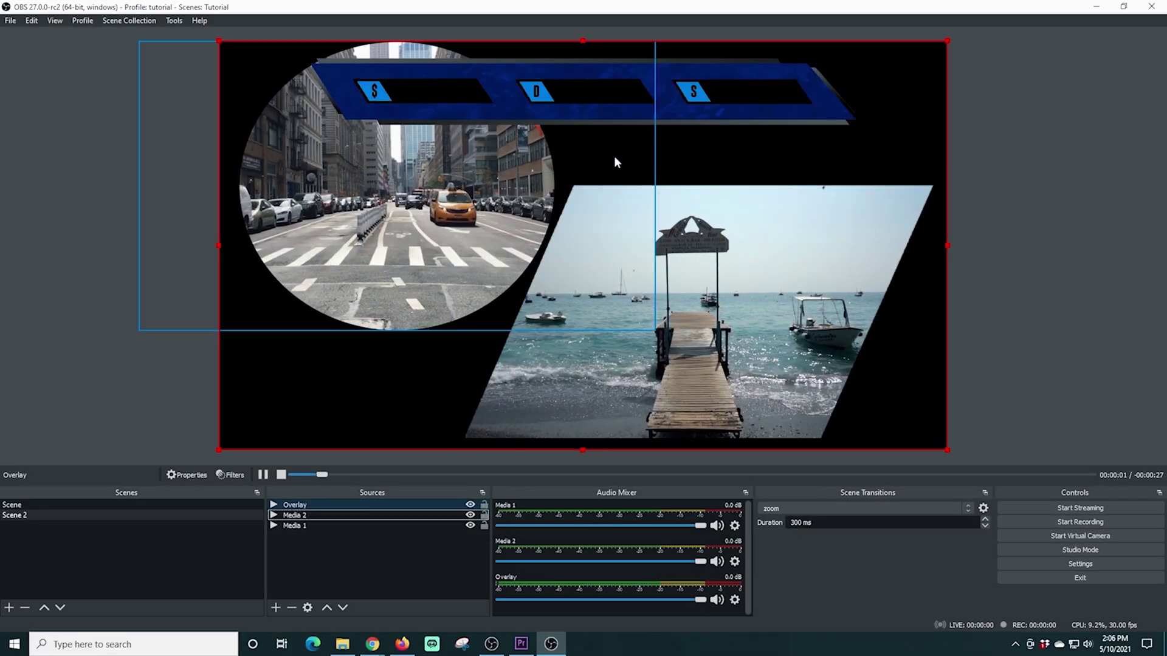
# Drag the blue Overlay banner to the bottom edge of the scene as a lower third.
pyautogui.moveTo(691, 112)
pyautogui.mouseDown()
pyautogui.moveTo(671, 122)
pyautogui.moveTo(709, 144)
pyautogui.moveTo(674, 104)
pyautogui.moveTo(685, 112)
pyautogui.mouseUp()
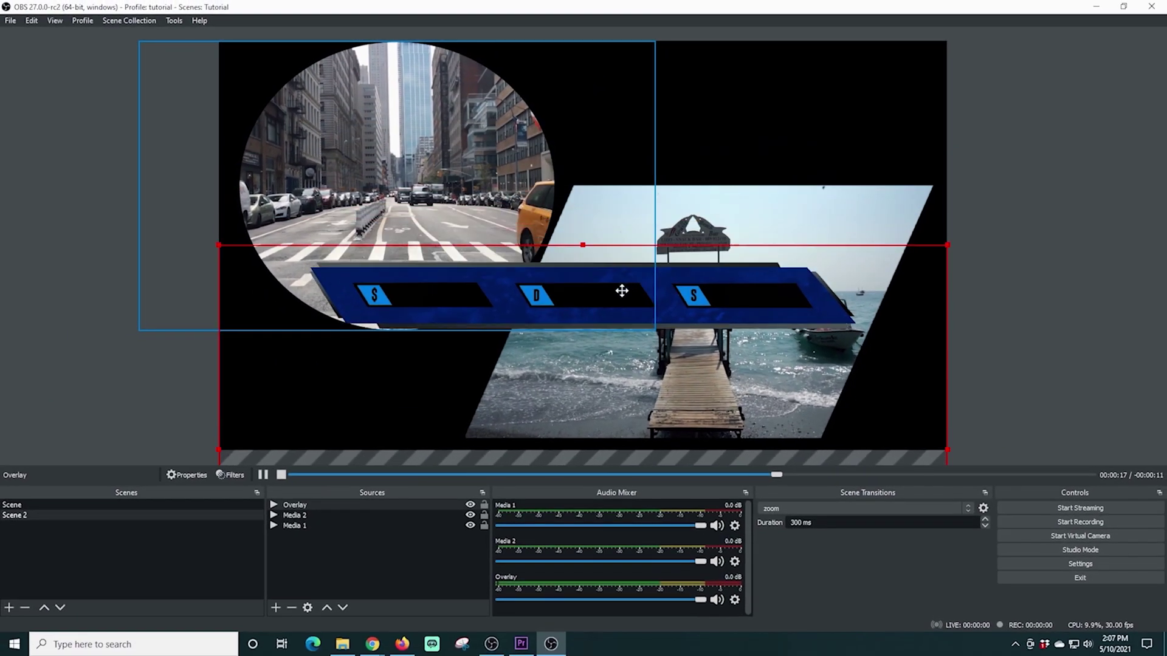
pyautogui.moveTo(620, 291); pyautogui.dragTo(617, 378)
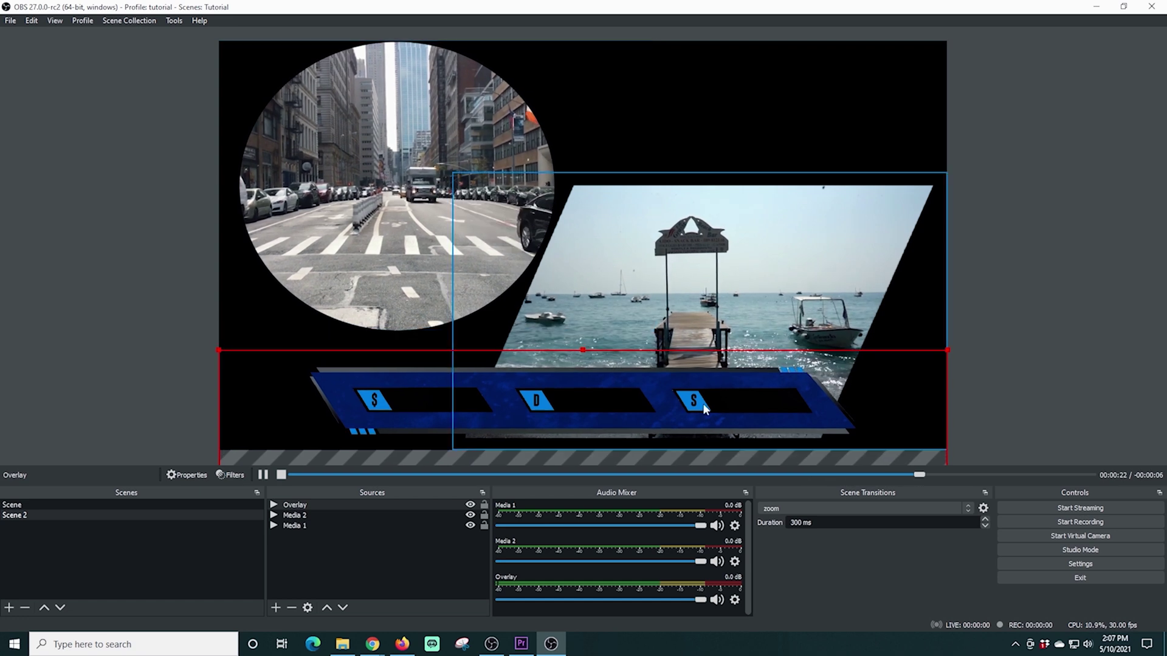
pyautogui.click(1004, 356)
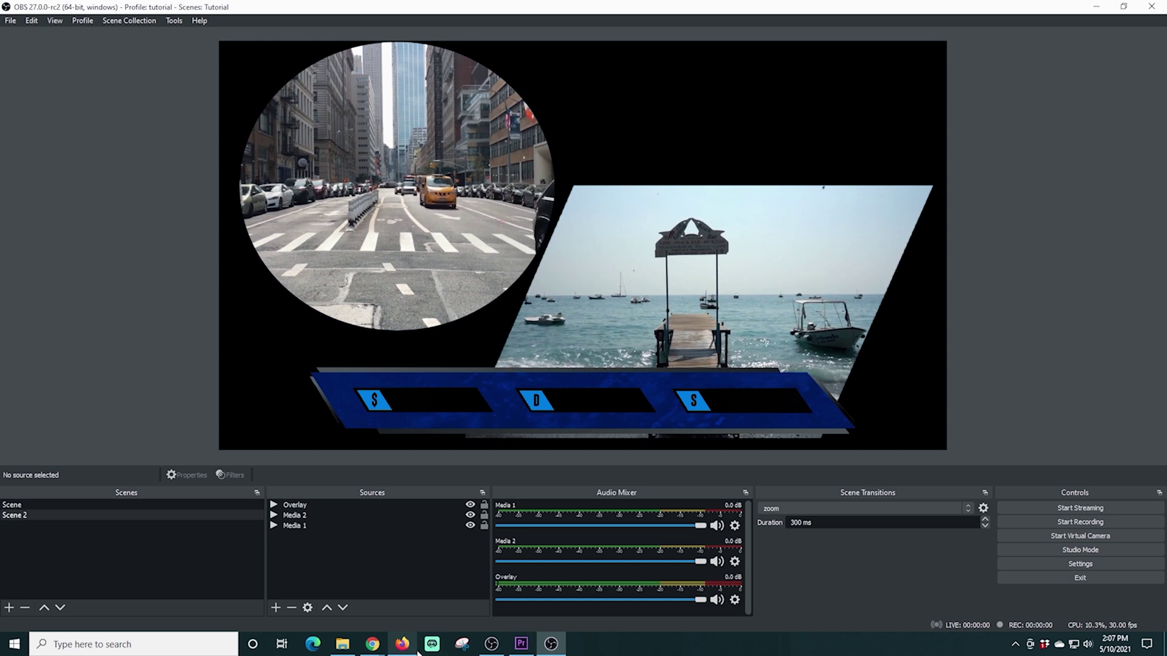
# Create a new blank StreamElements overlay at 1080p resolution.
pyautogui.moveTo(381, 648)
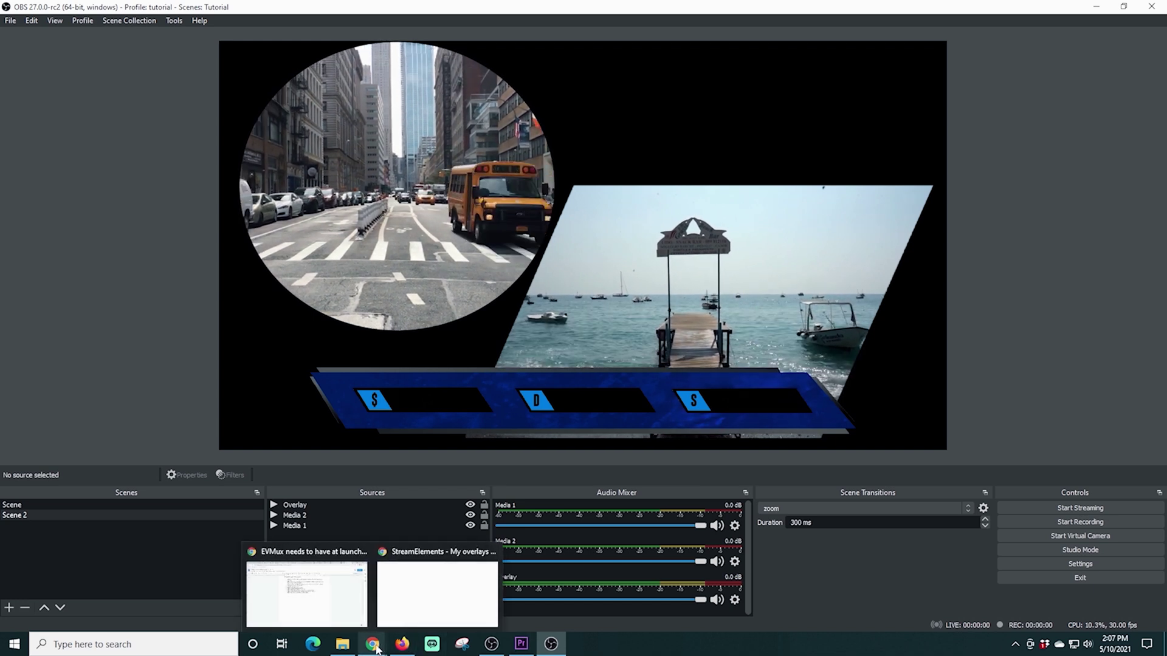
pyautogui.click(430, 605)
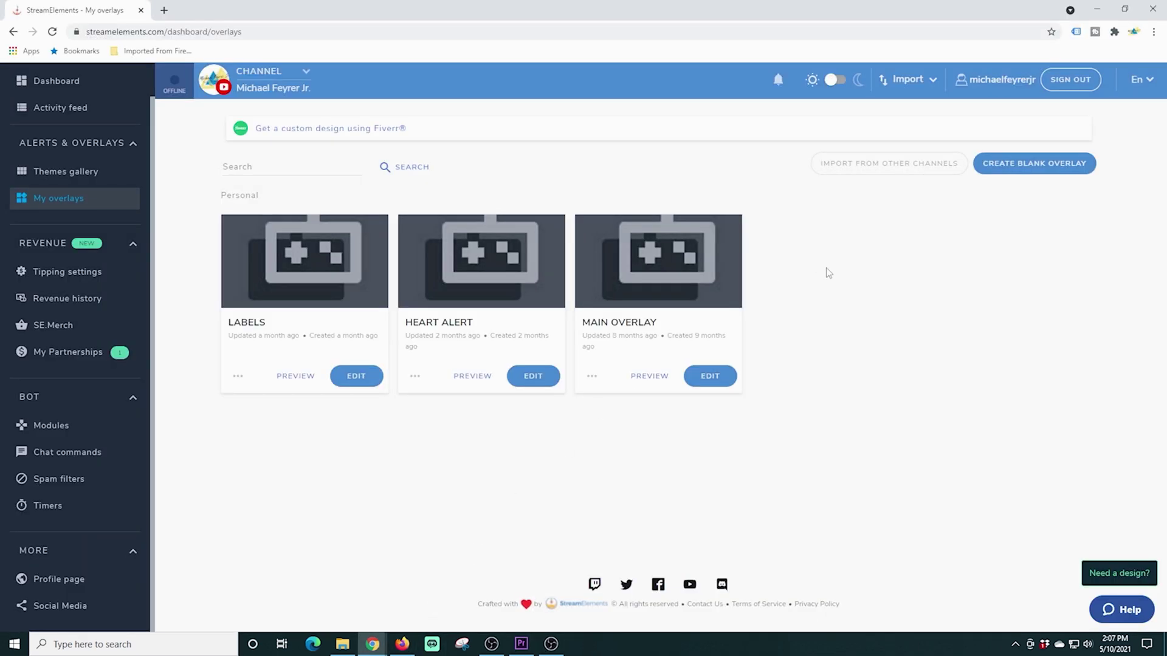
pyautogui.click(1033, 163)
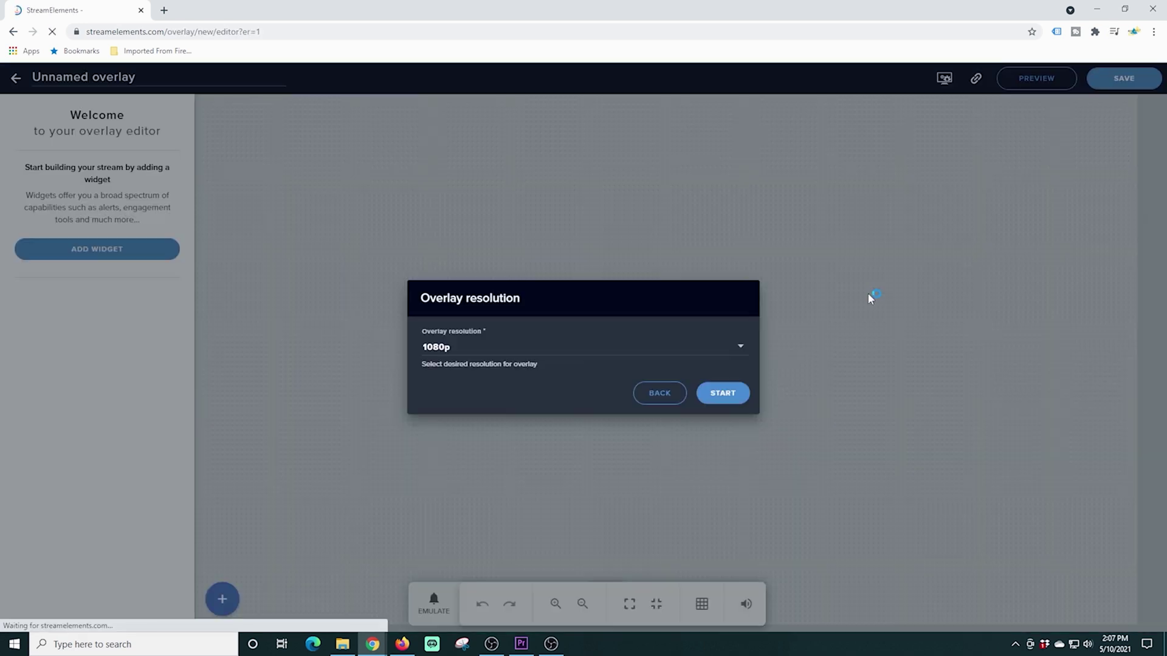
pyautogui.click(734, 395)
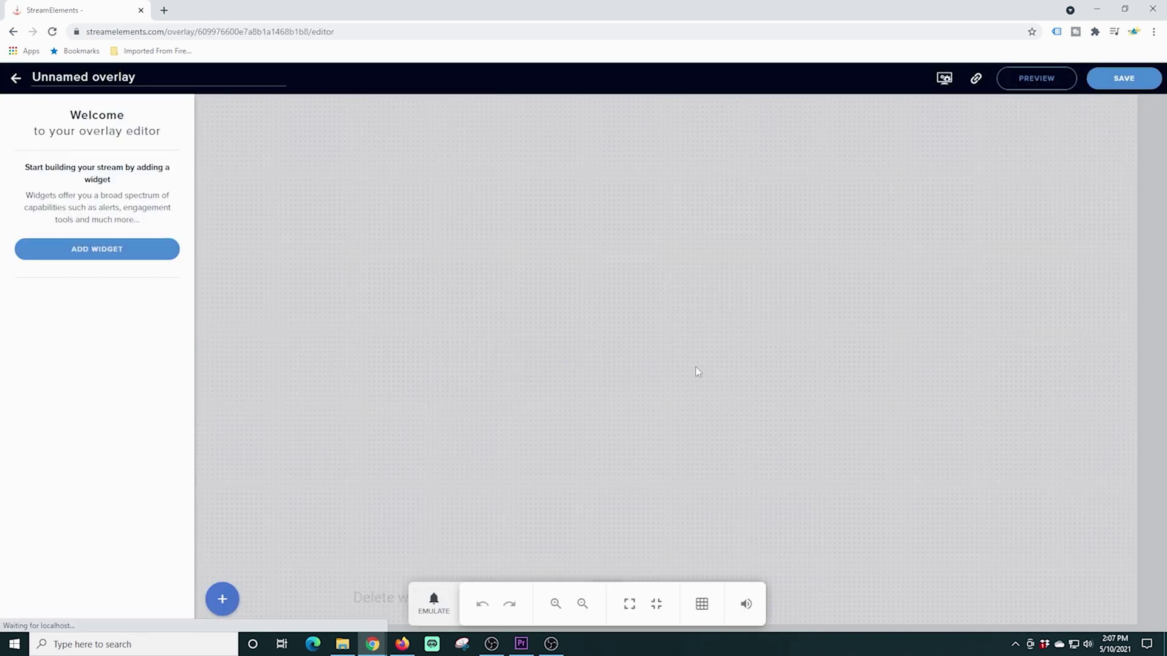
# Browse the widget list to Labels > Subscribers > Latest.
pyautogui.click(95, 250)
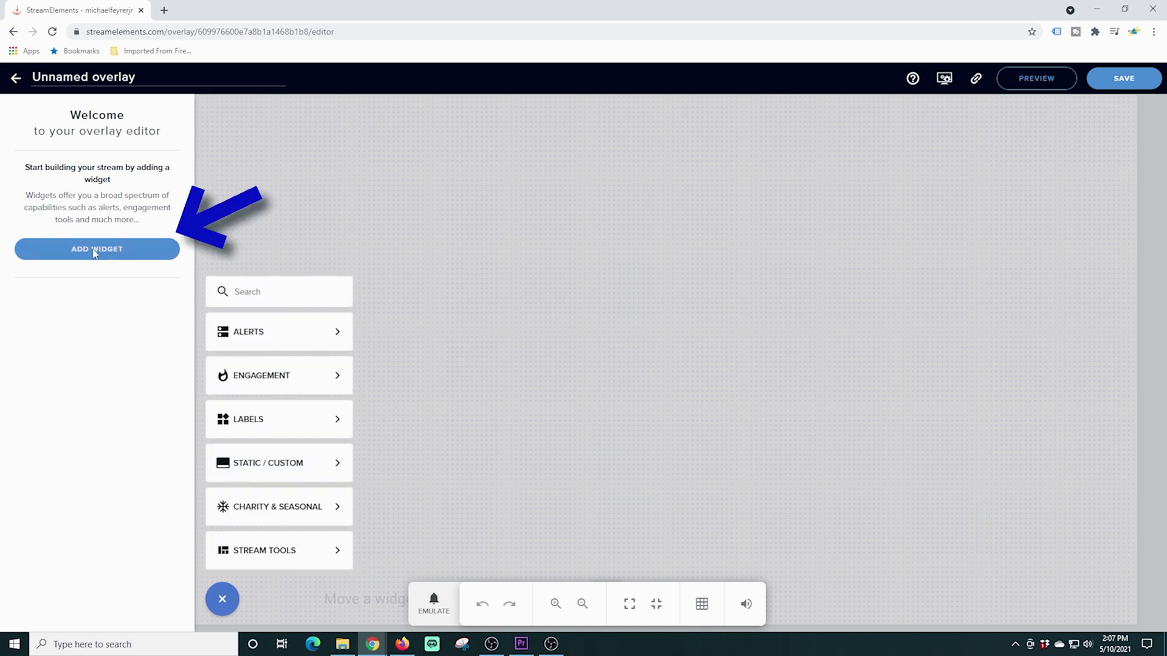
pyautogui.moveTo(297, 419)
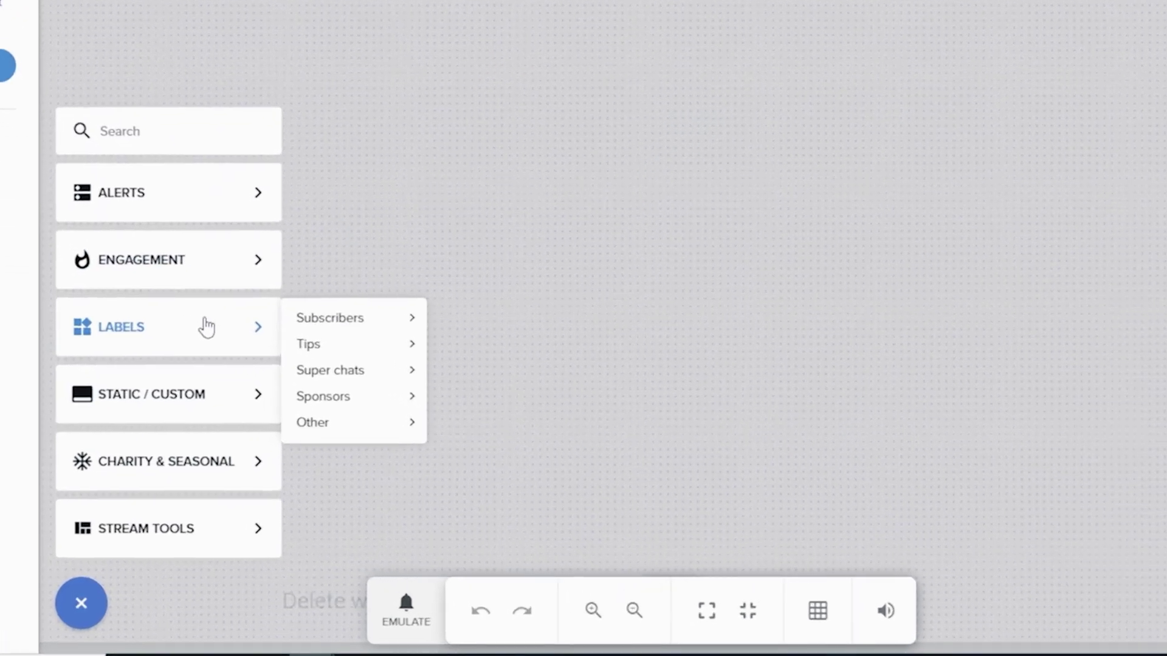
pyautogui.moveTo(399, 422)
pyautogui.moveTo(461, 325)
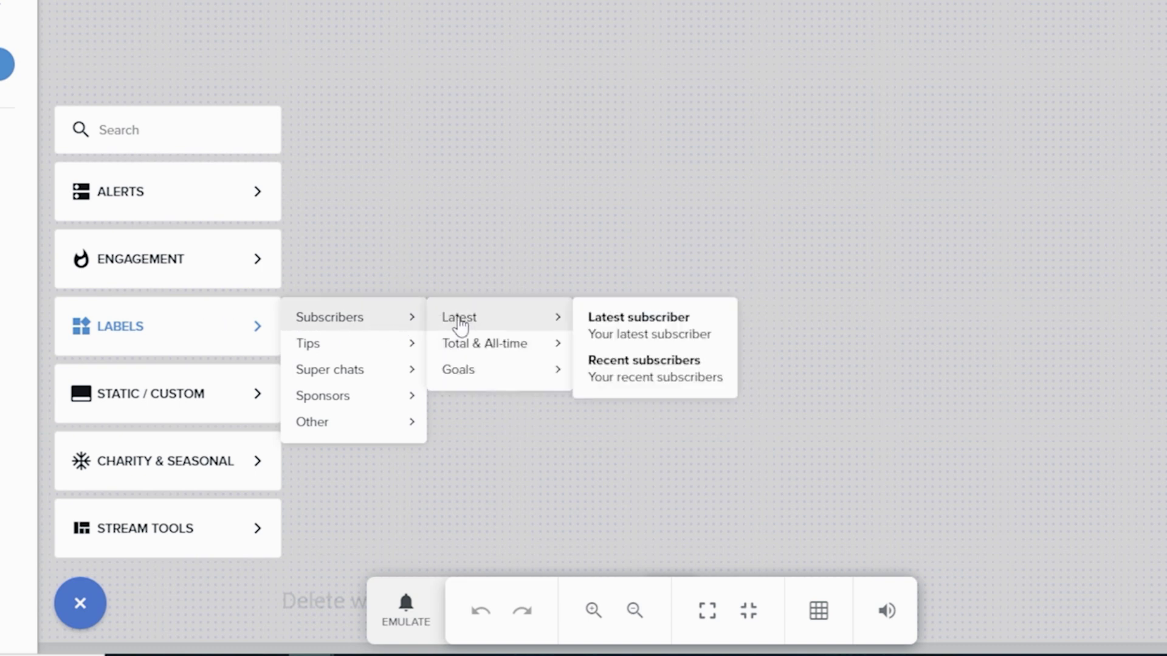
# Add a latest-subscriber label and trim its message to just {name}.
pyautogui.click(631, 328)
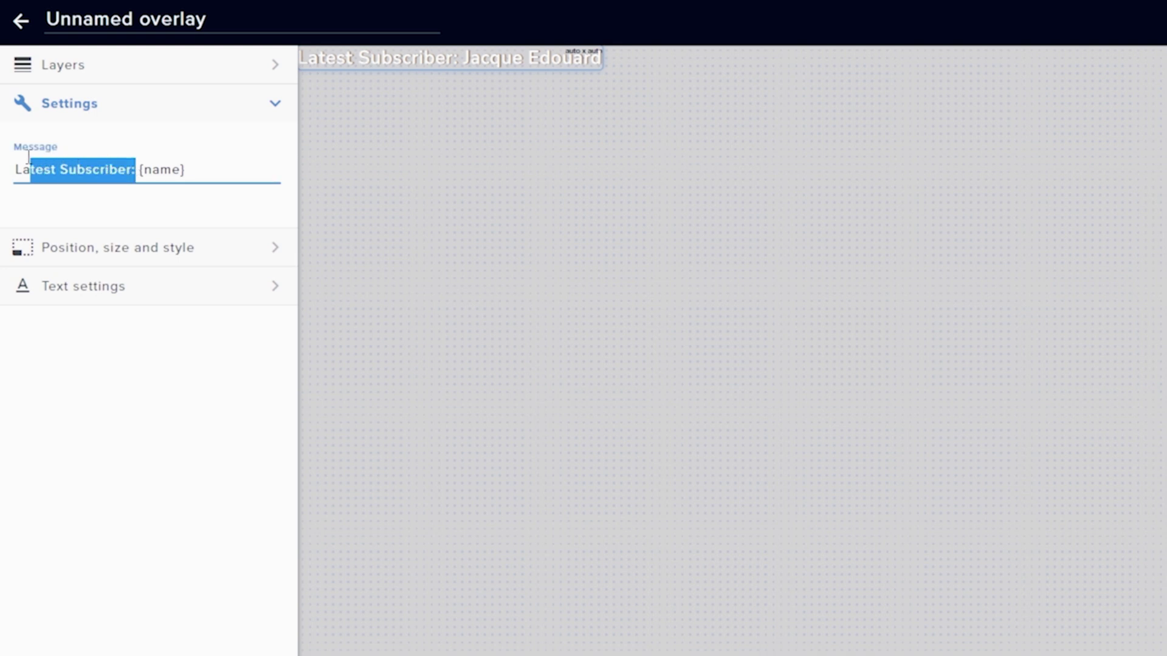
pyautogui.press('BackSpace')
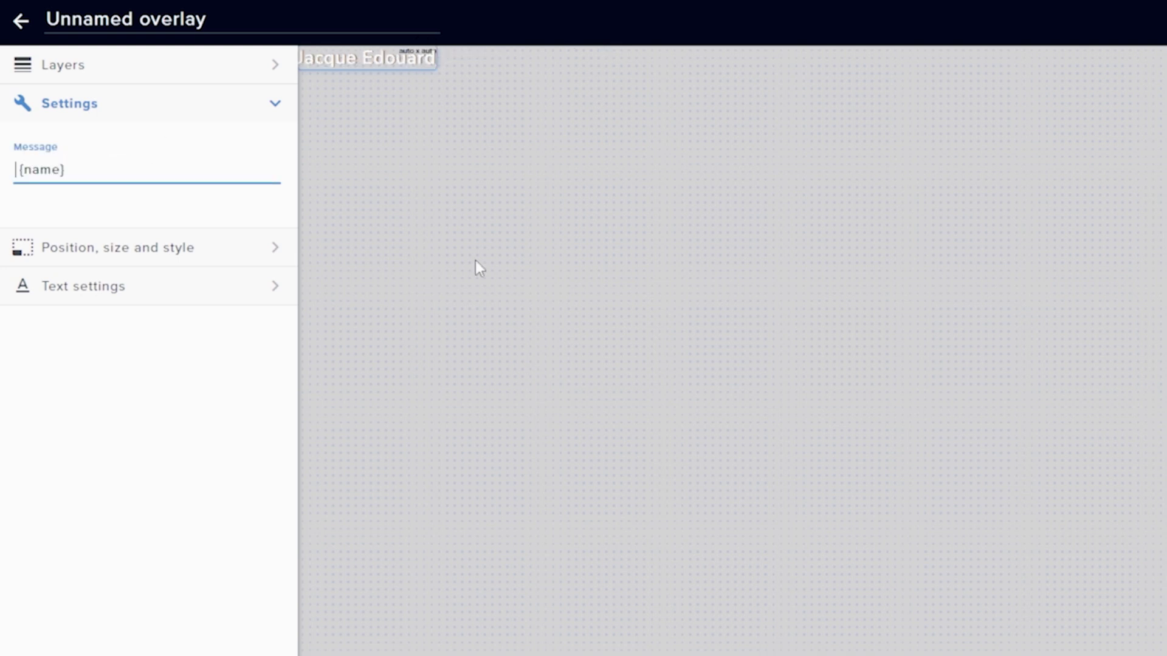
pyautogui.click(243, 249)
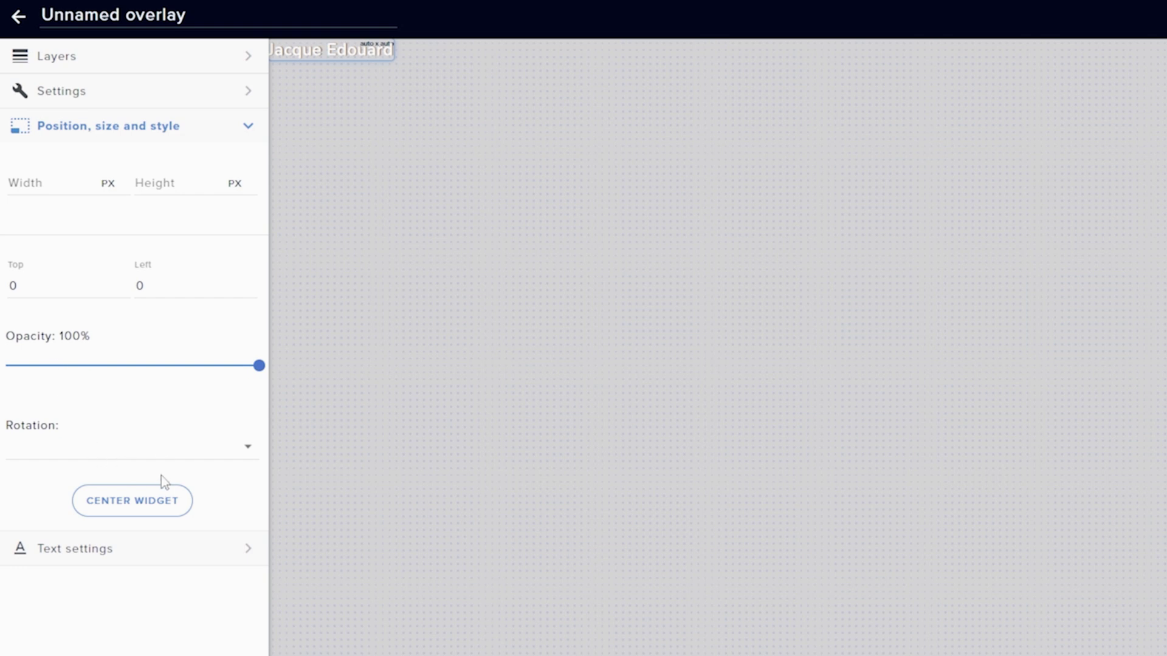
# Keep the Nunito font, enable dynamic font size, and save the overlay as Labels.
pyautogui.click(246, 559)
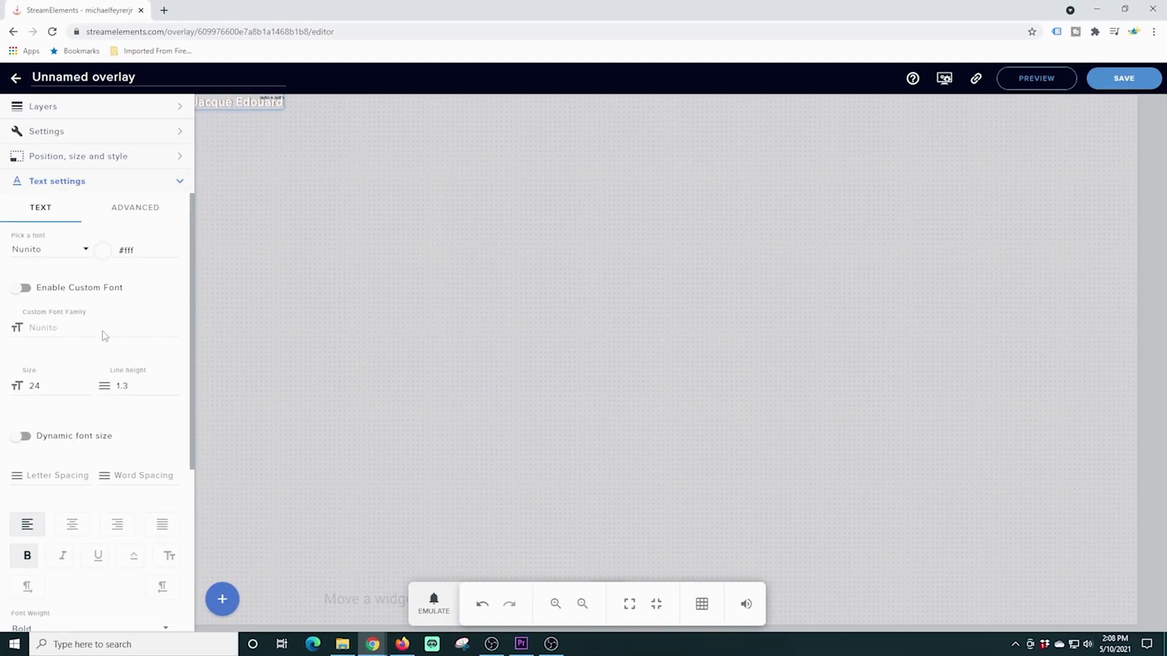
pyautogui.click(86, 250)
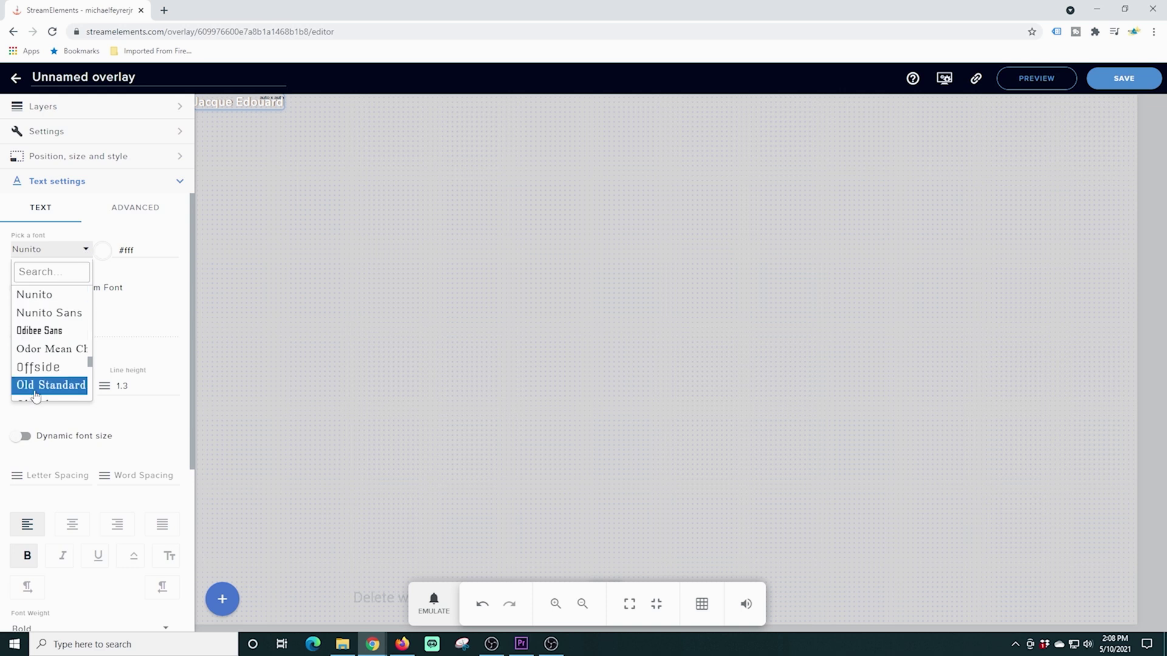
pyautogui.click(155, 268)
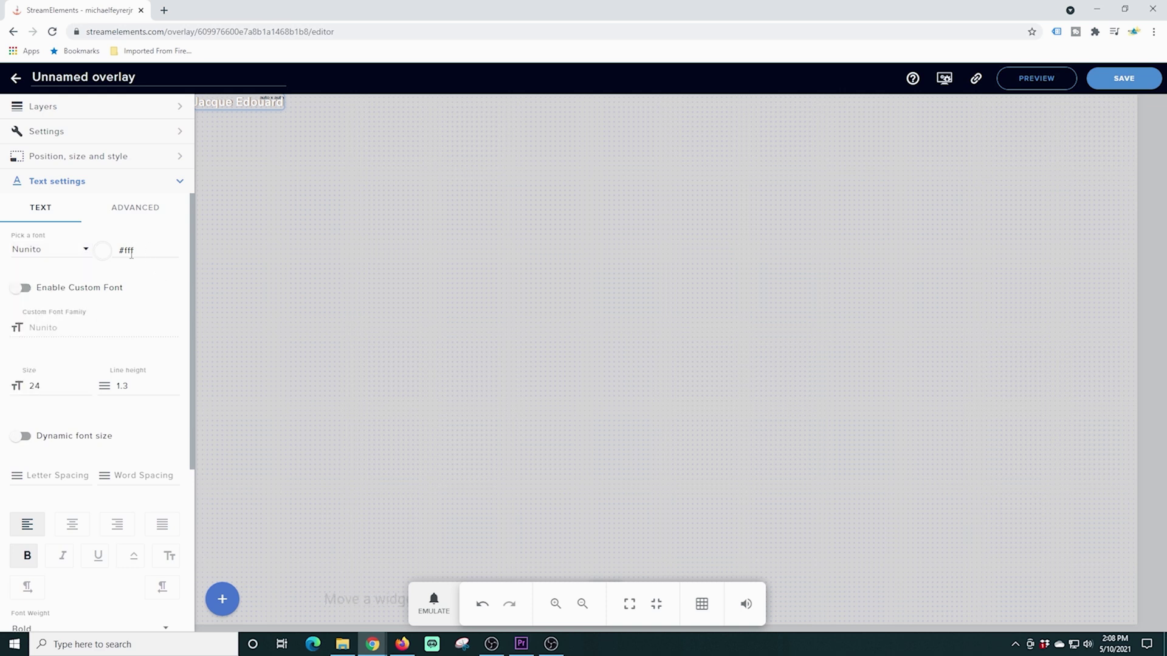
pyautogui.click(22, 436)
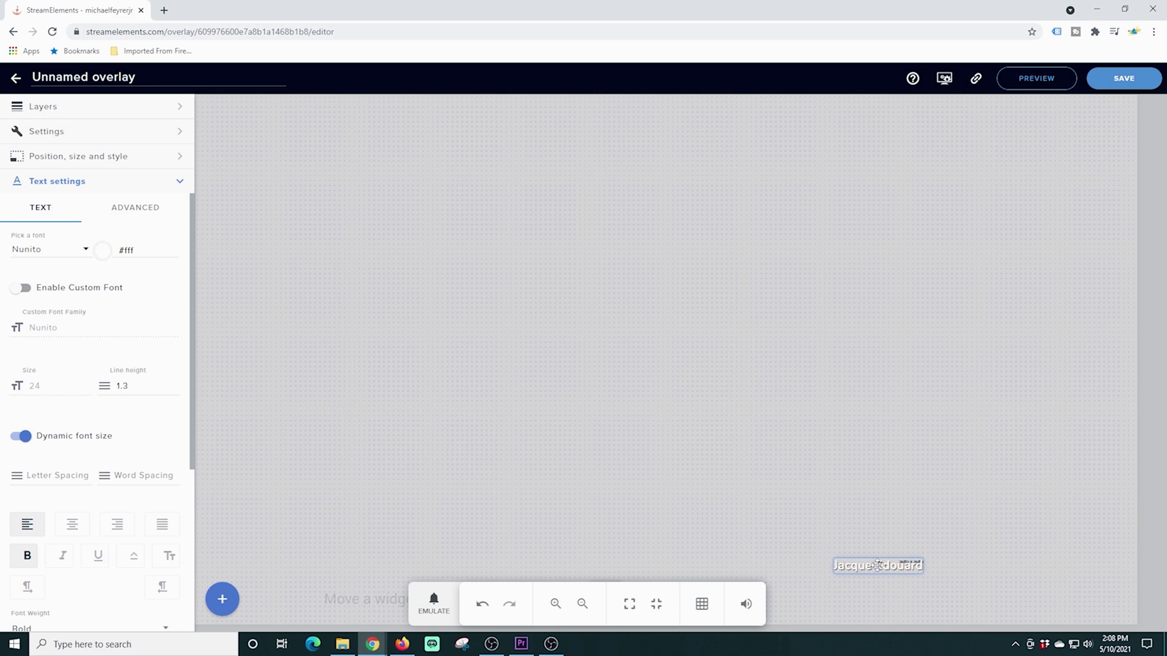
pyautogui.click(1123, 82)
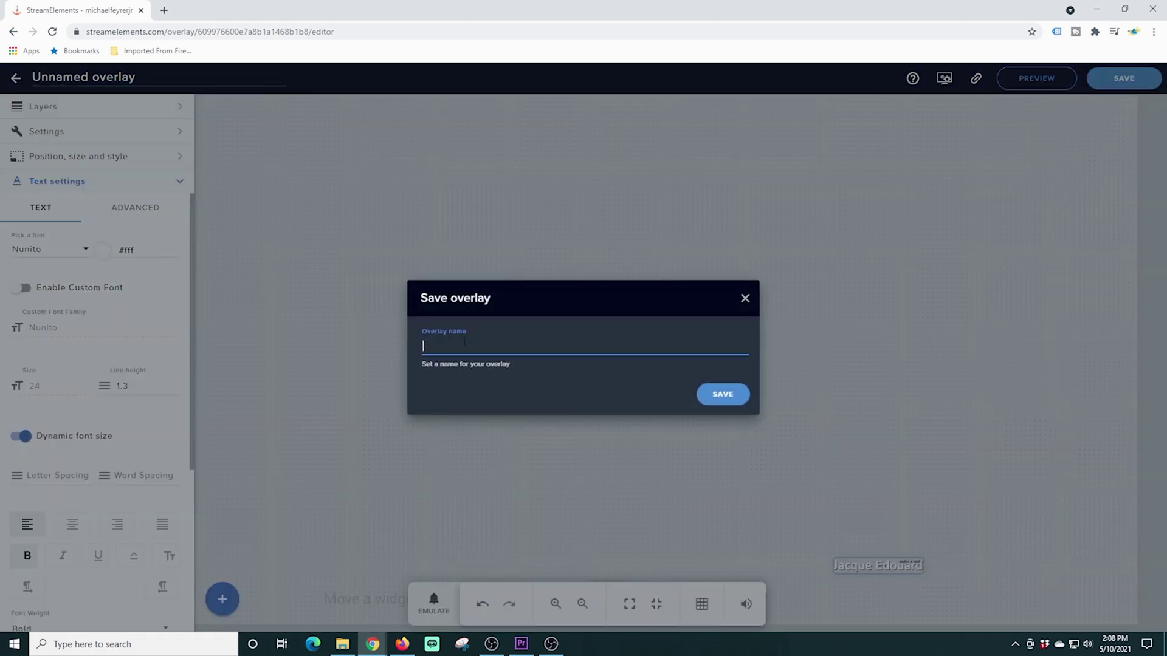
pyautogui.click(720, 397)
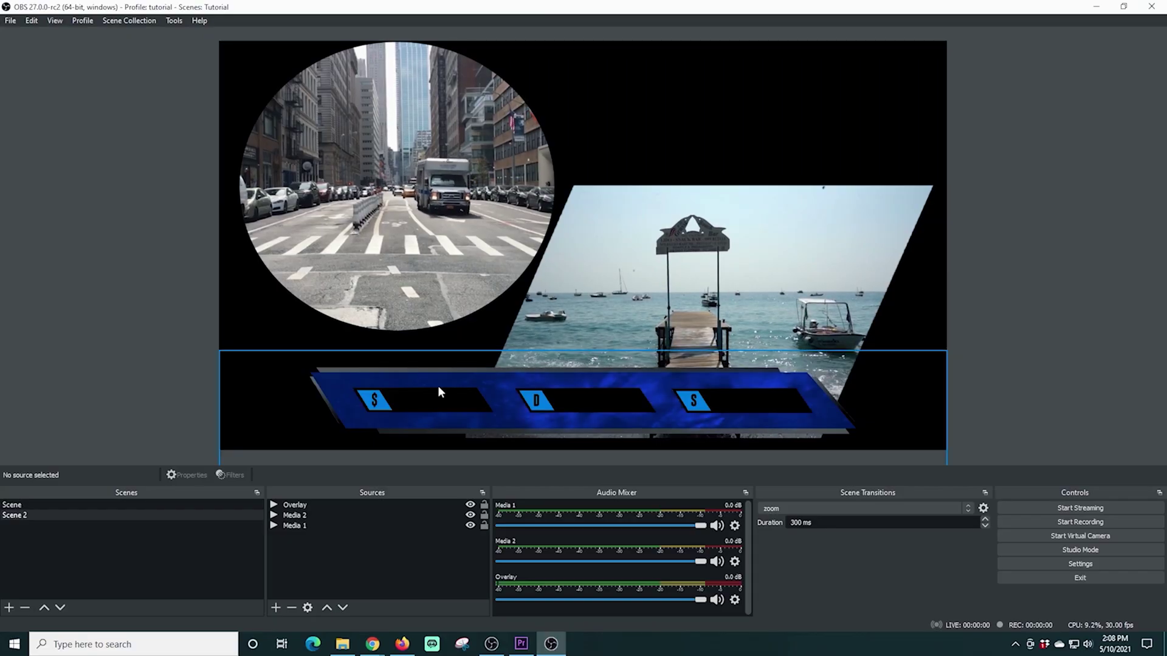
# Add a new OBS browser source named Labels.
pyautogui.click(275, 607)
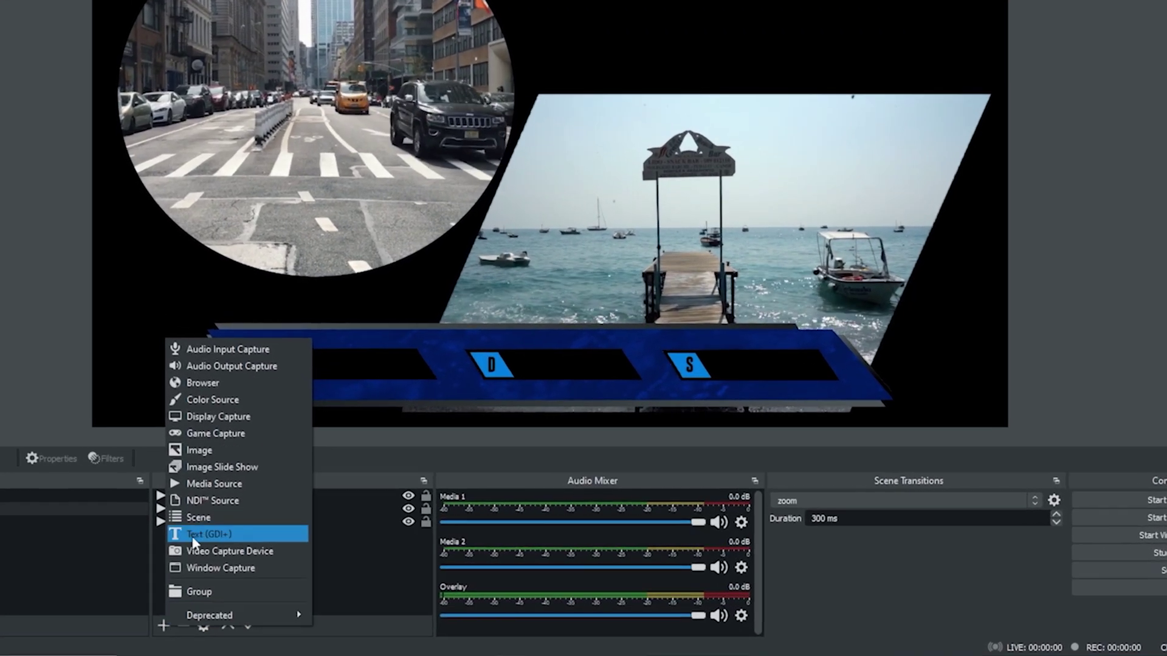
pyautogui.click(198, 383)
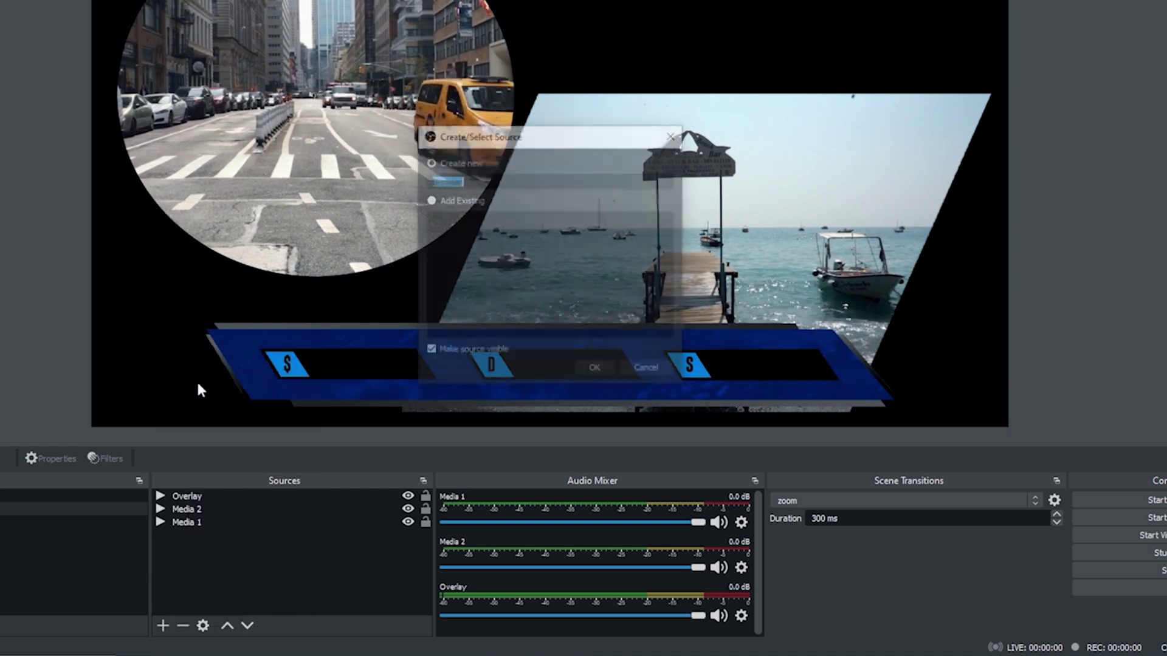
pyautogui.write('Labels')
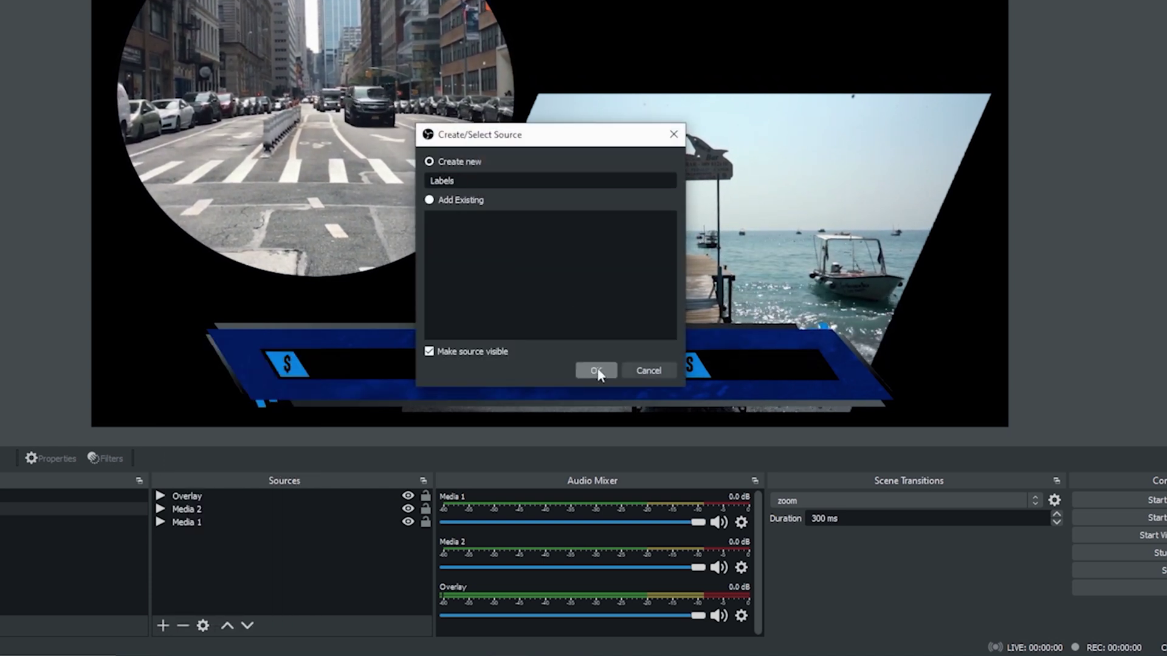
pyautogui.click(596, 370)
# Paste the overlay URL, set size 1920×1080, and clear the custom CSS.
pyautogui.moveTo(491, 336); pyautogui.dragTo(334, 358)
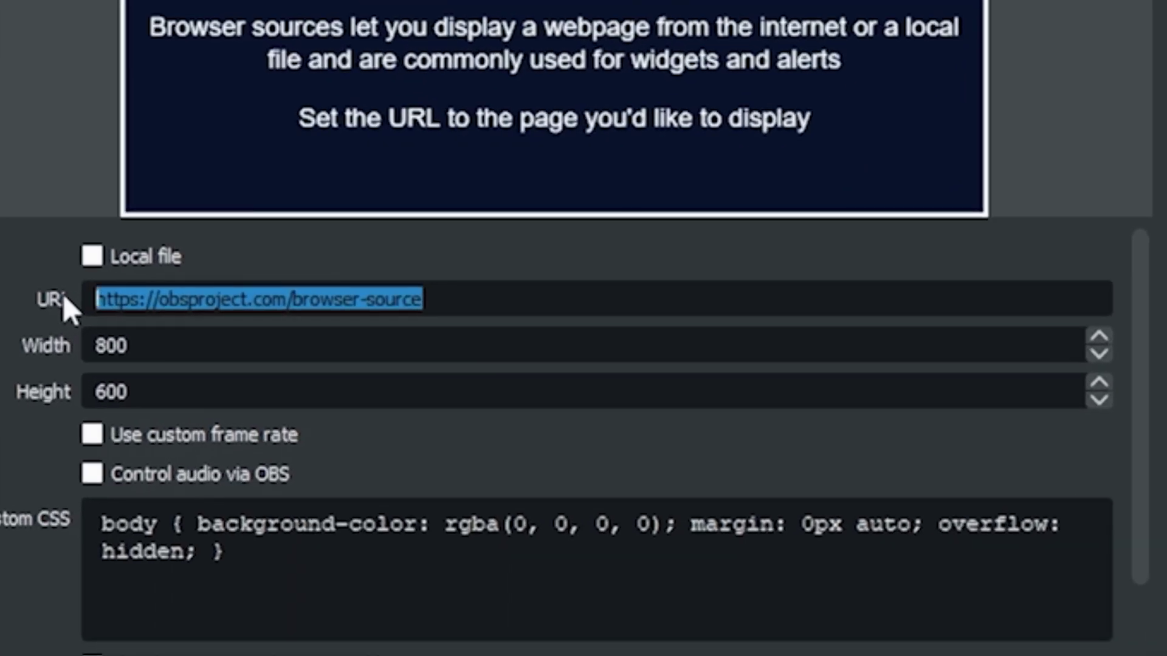
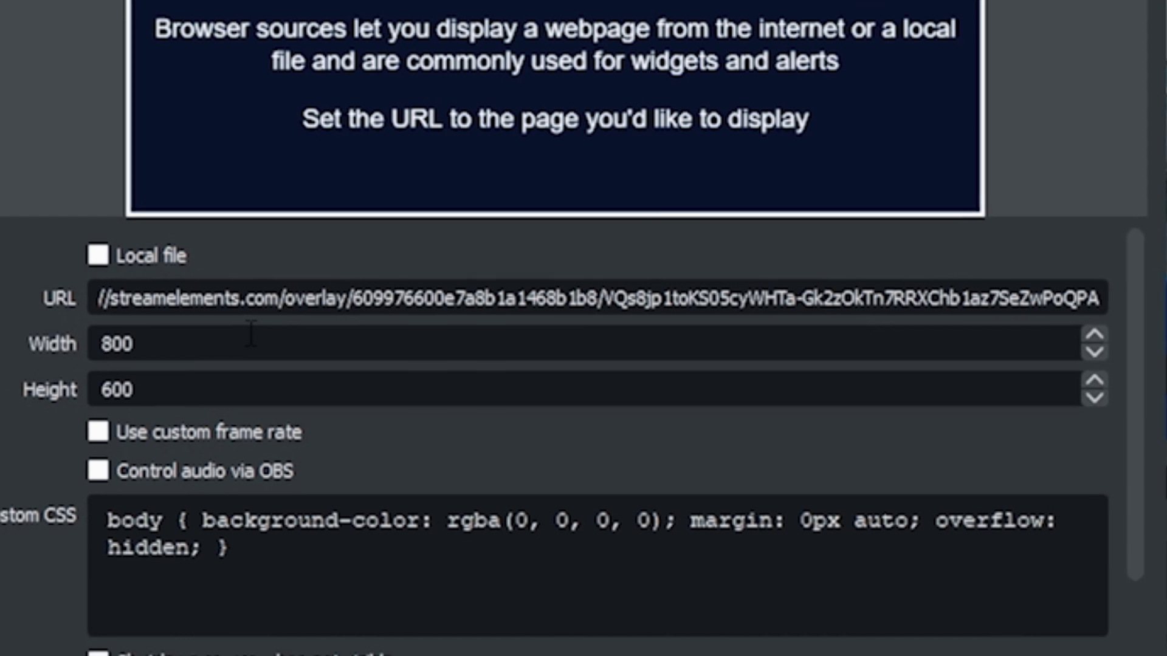
pyautogui.doubleClick(250, 334)
pyautogui.write('1')
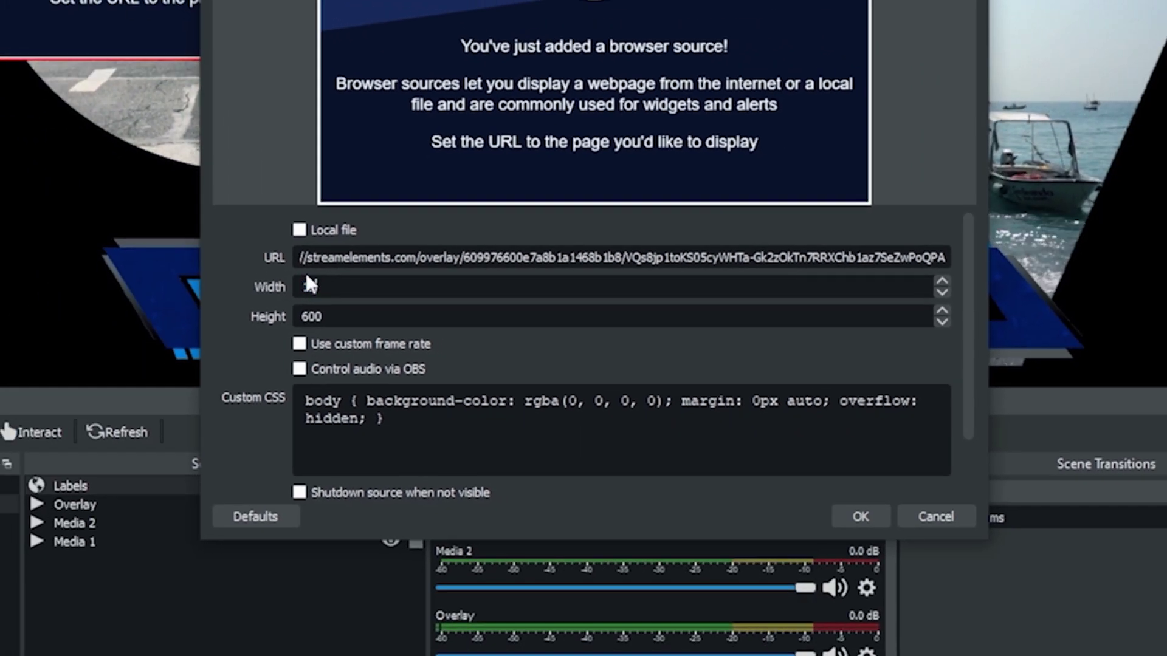
pyautogui.write('920')
pyautogui.press('Tab')
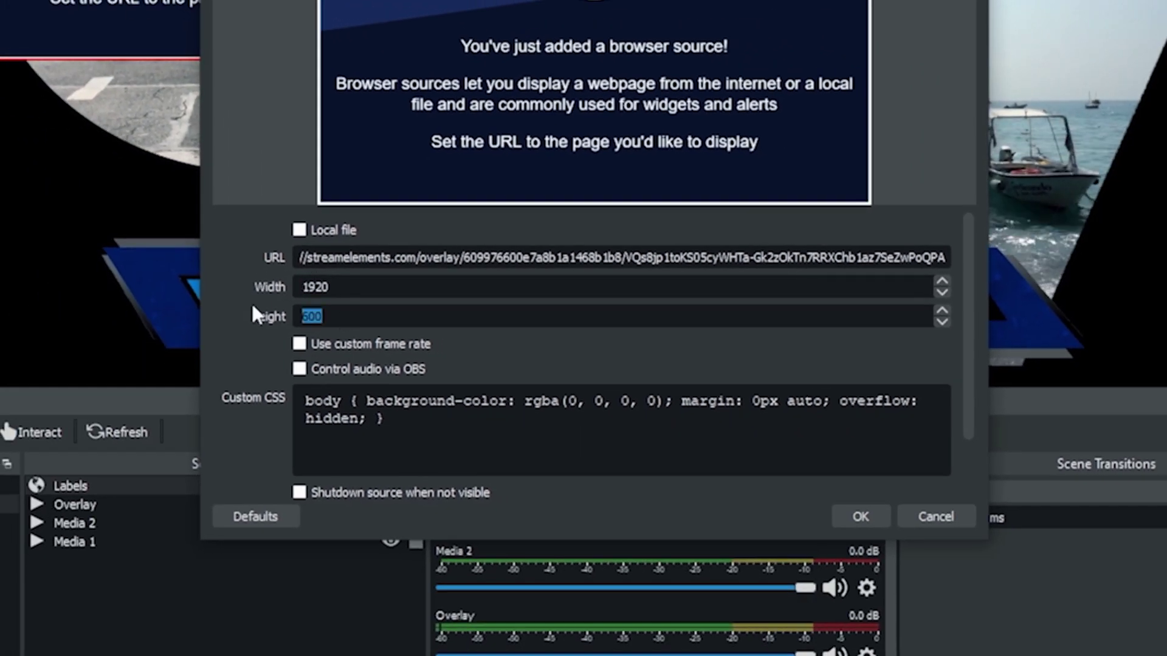
pyautogui.write('1080')
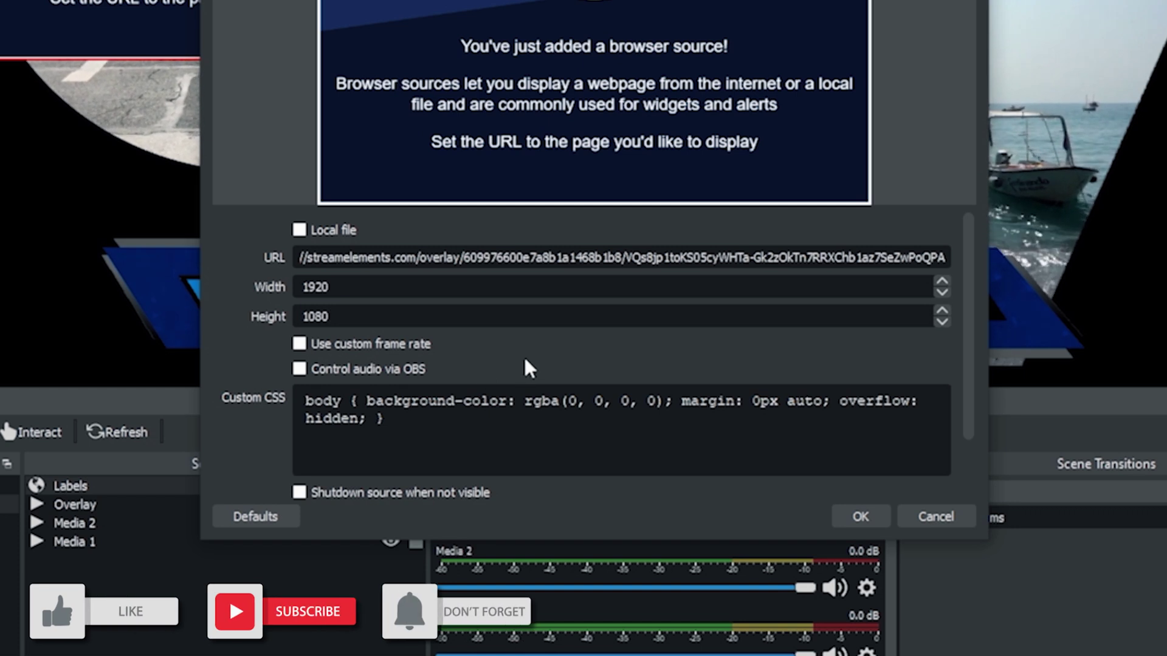
pyautogui.moveTo(396, 431); pyautogui.dragTo(276, 377)
pyautogui.press('BackSpace')
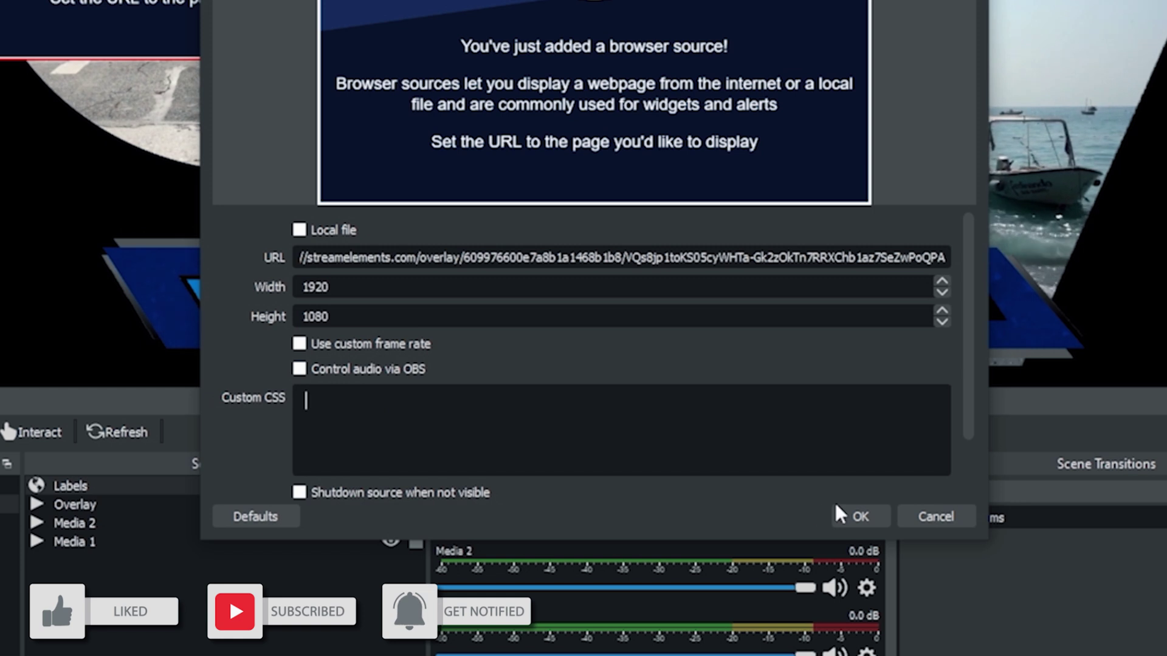
pyautogui.click(847, 514)
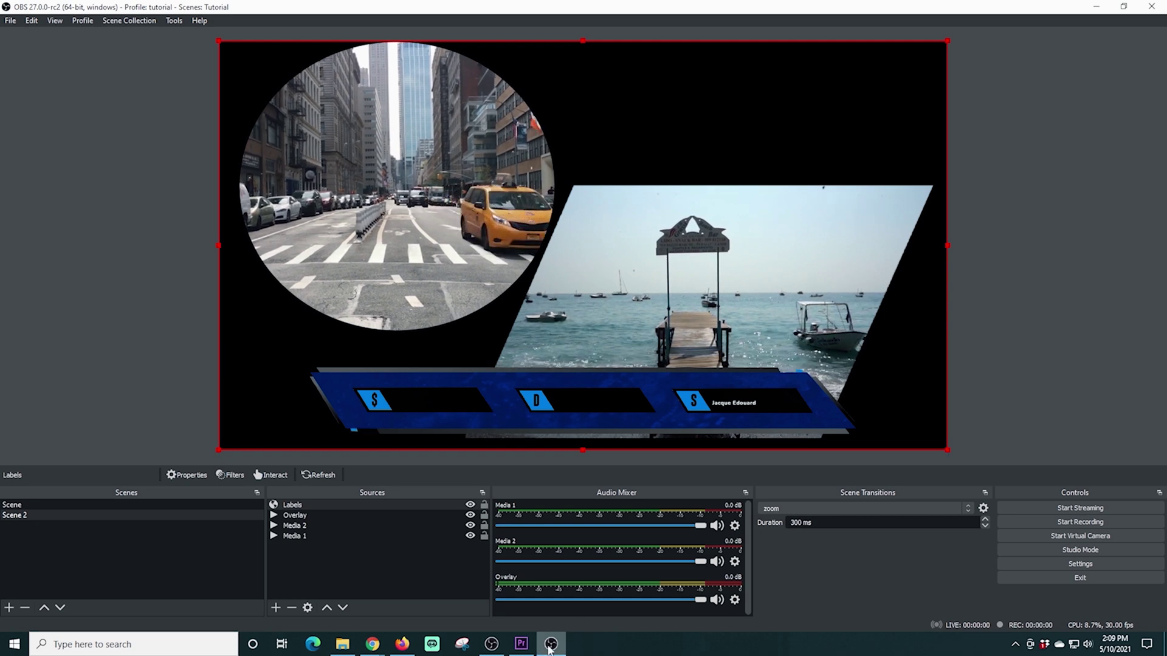
# Save the overlay and check the name label's placement in OBS.
pyautogui.moveTo(378, 639)
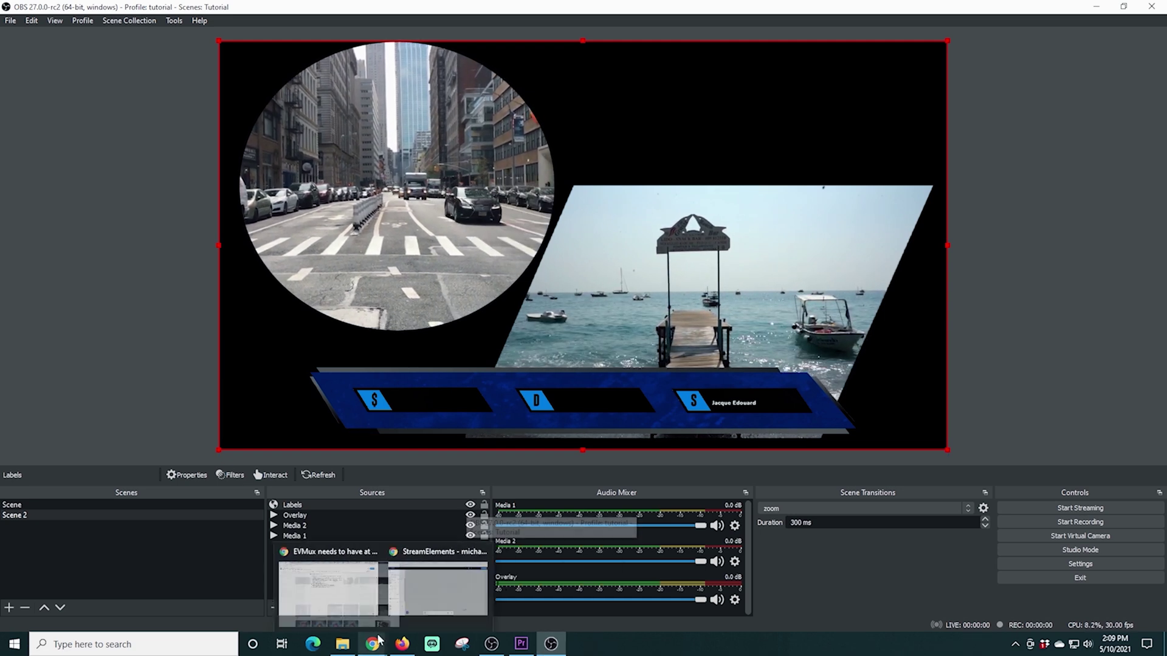
pyautogui.click(428, 612)
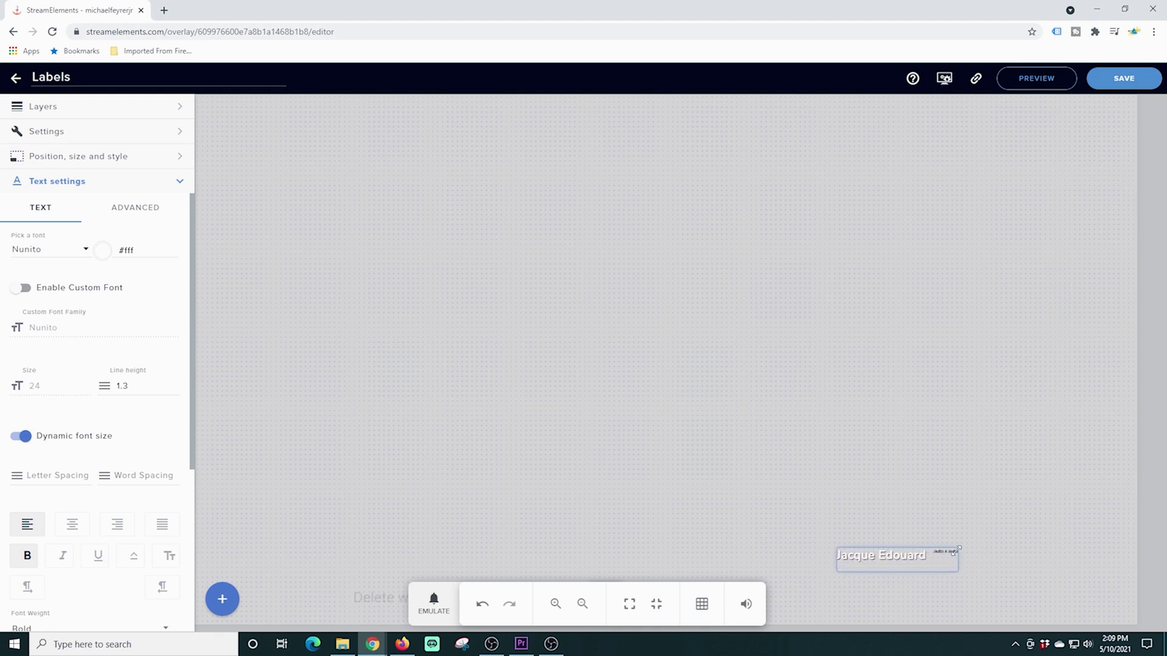
pyautogui.click(549, 643)
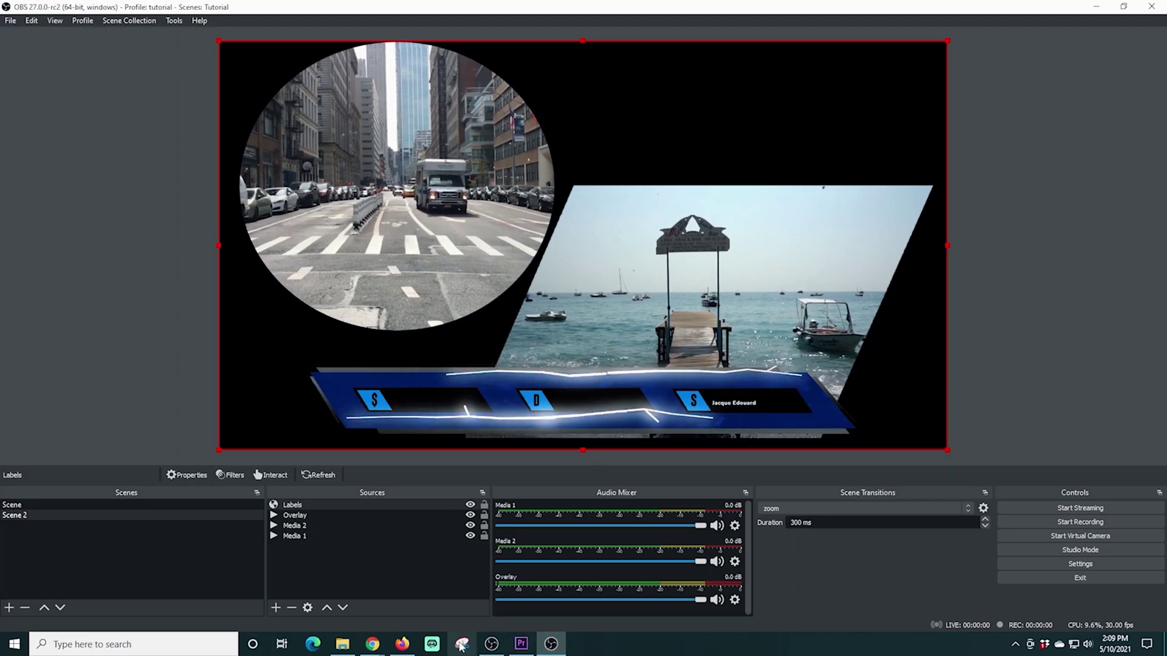
pyautogui.moveTo(371, 642)
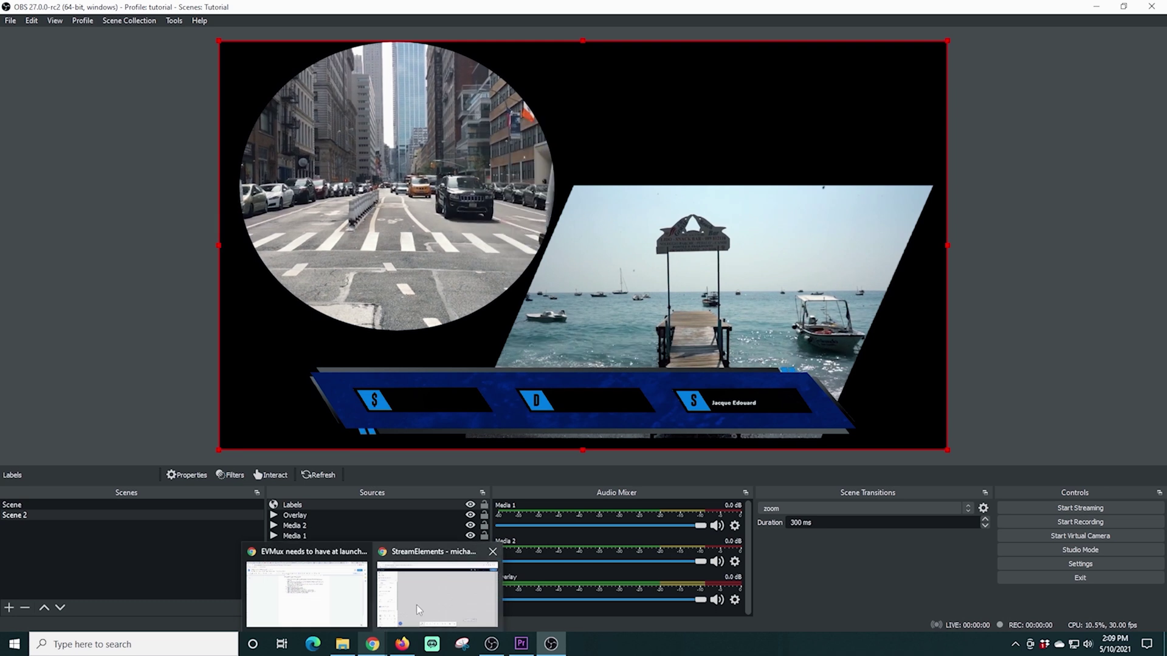
pyautogui.click(416, 606)
pyautogui.click(1115, 79)
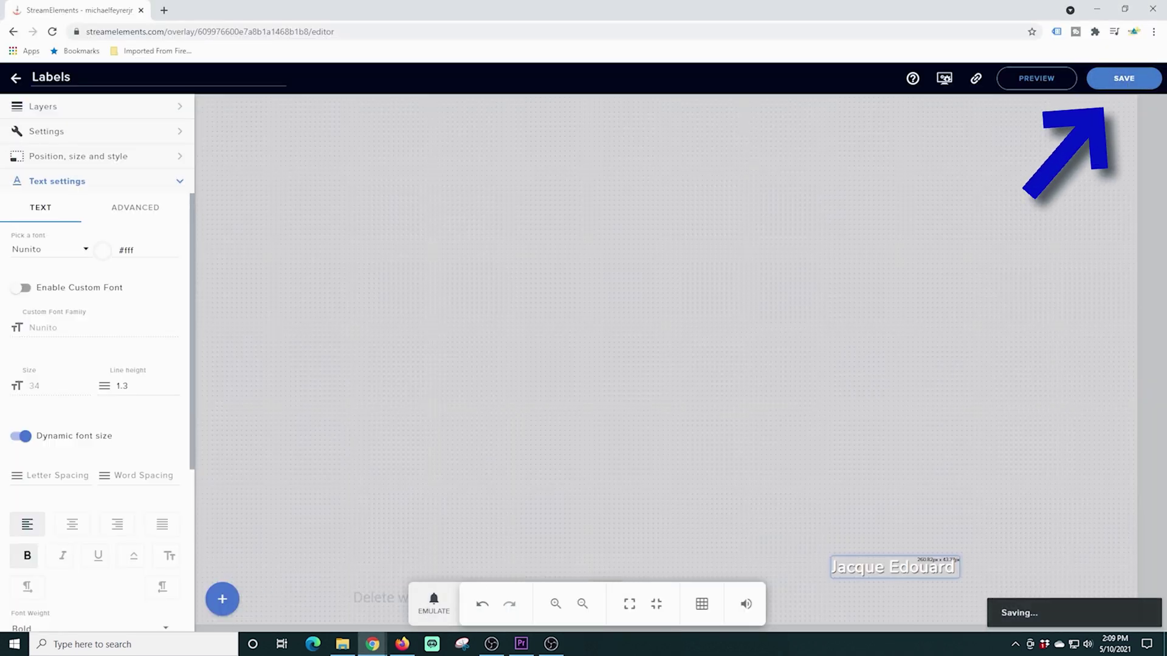
pyautogui.click(551, 644)
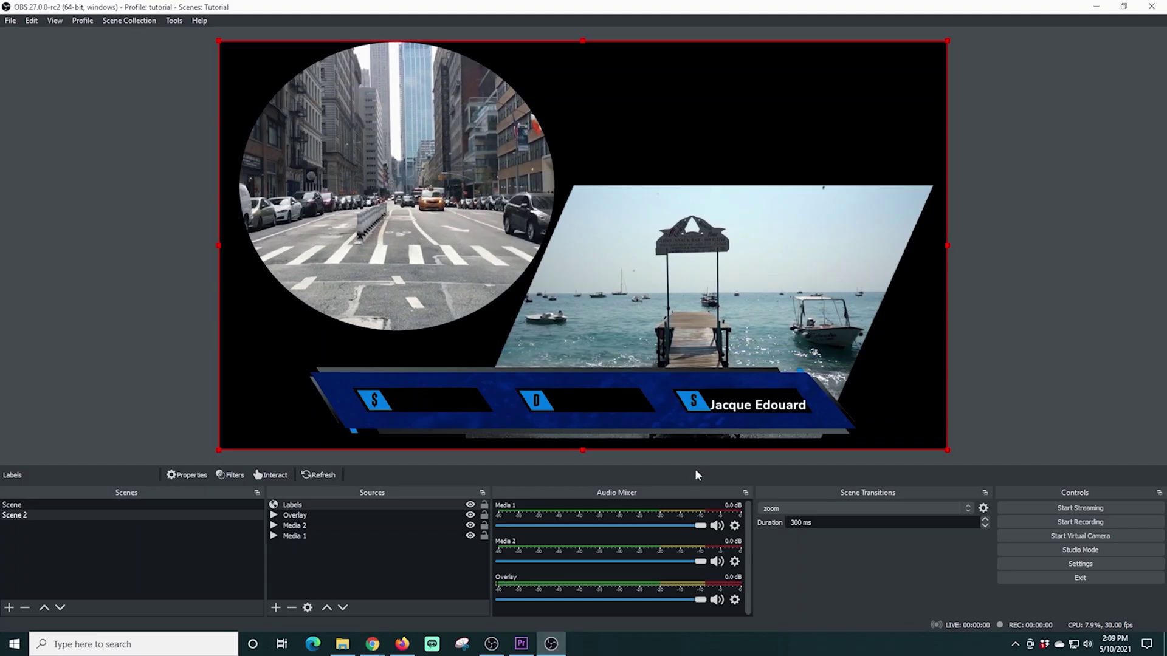
pyautogui.moveTo(372, 643)
pyautogui.click(440, 606)
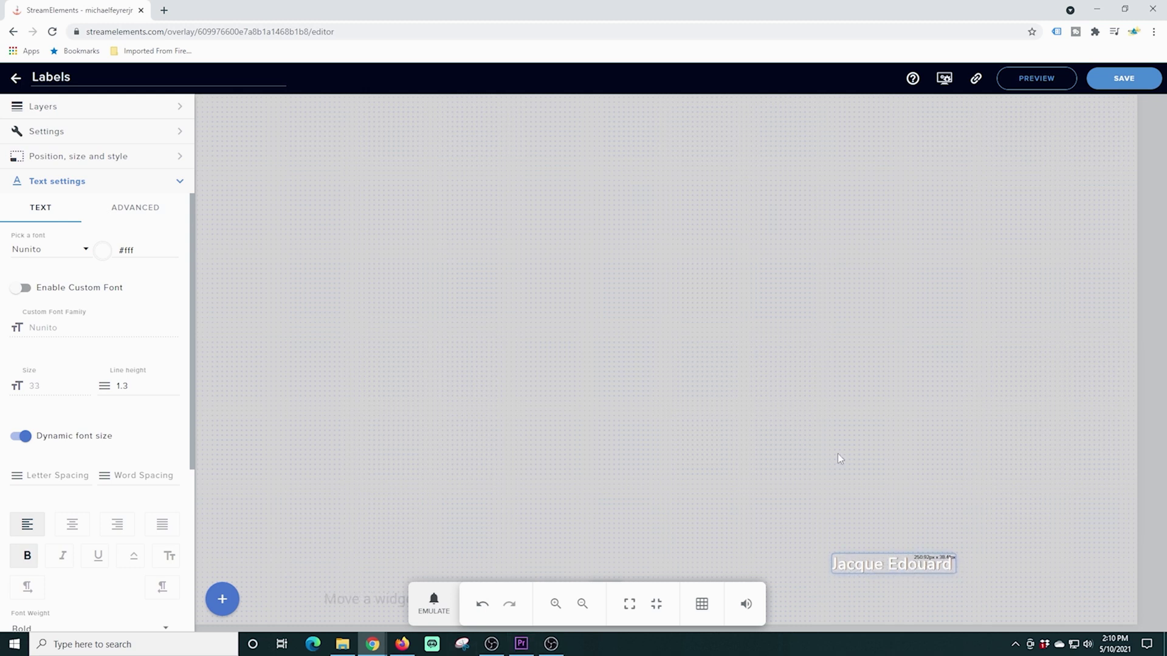
pyautogui.click(1126, 85)
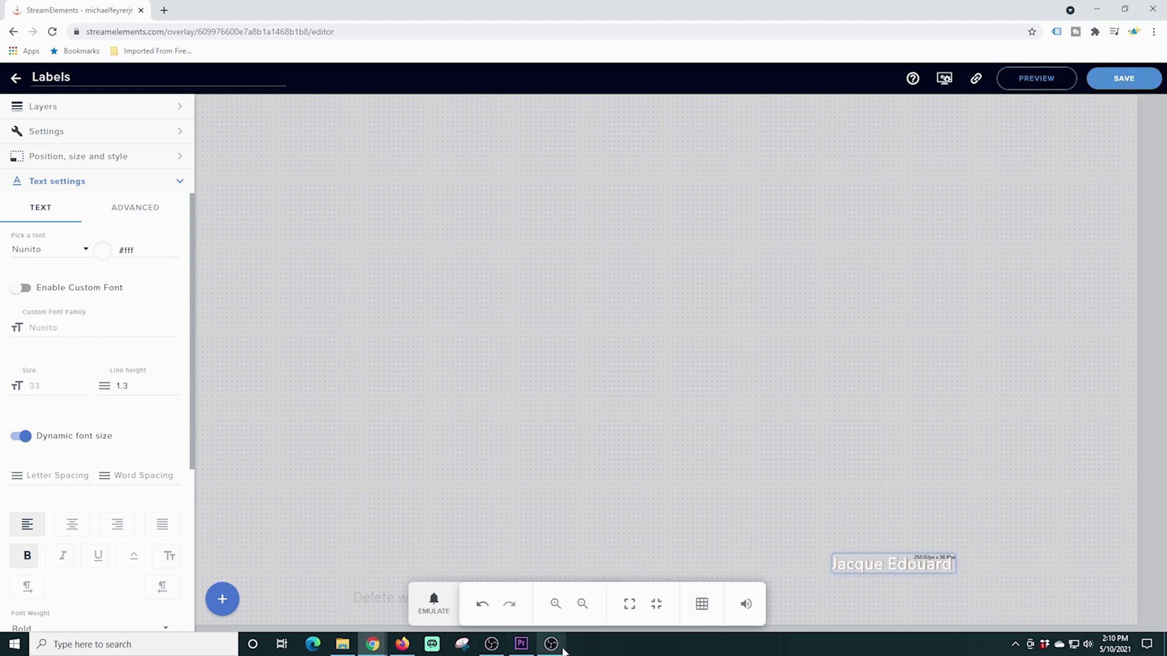
pyautogui.click(551, 644)
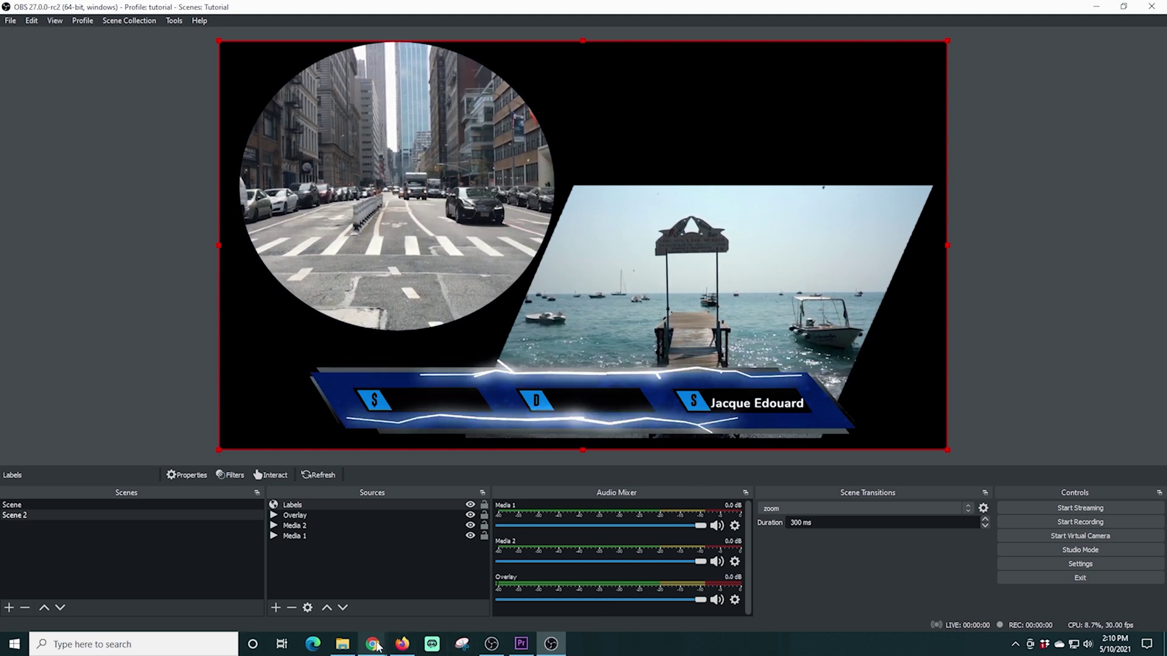
# Nudge the name label up and left with the arrow keys, save, and verify in OBS.
pyautogui.moveTo(372, 644)
pyautogui.click(407, 614)
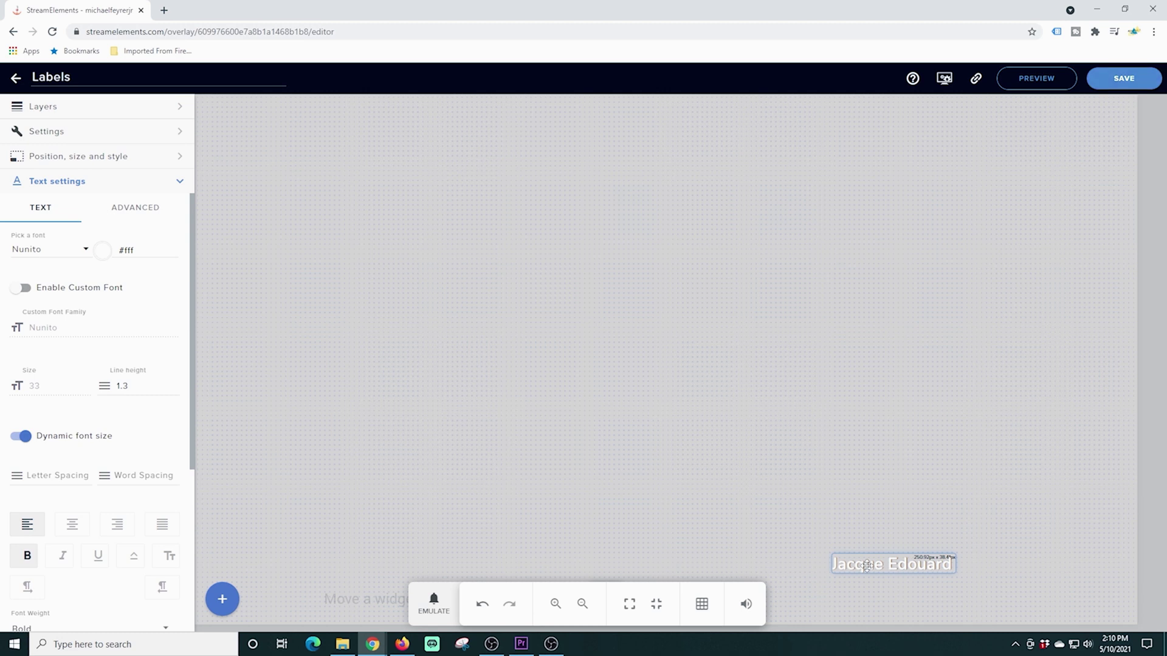
pyautogui.press('Left')
pyautogui.press('Up')
pyautogui.press('Left')
pyautogui.press('Up')
pyautogui.press('Left')
pyautogui.press('Up')
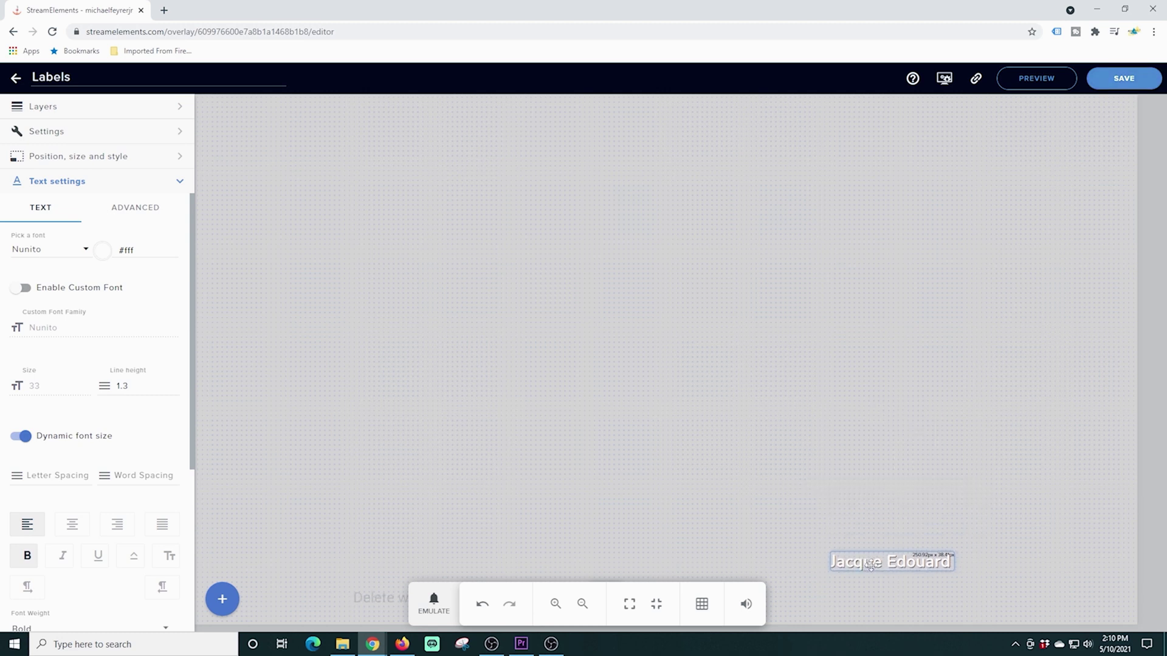
pyautogui.click(1115, 84)
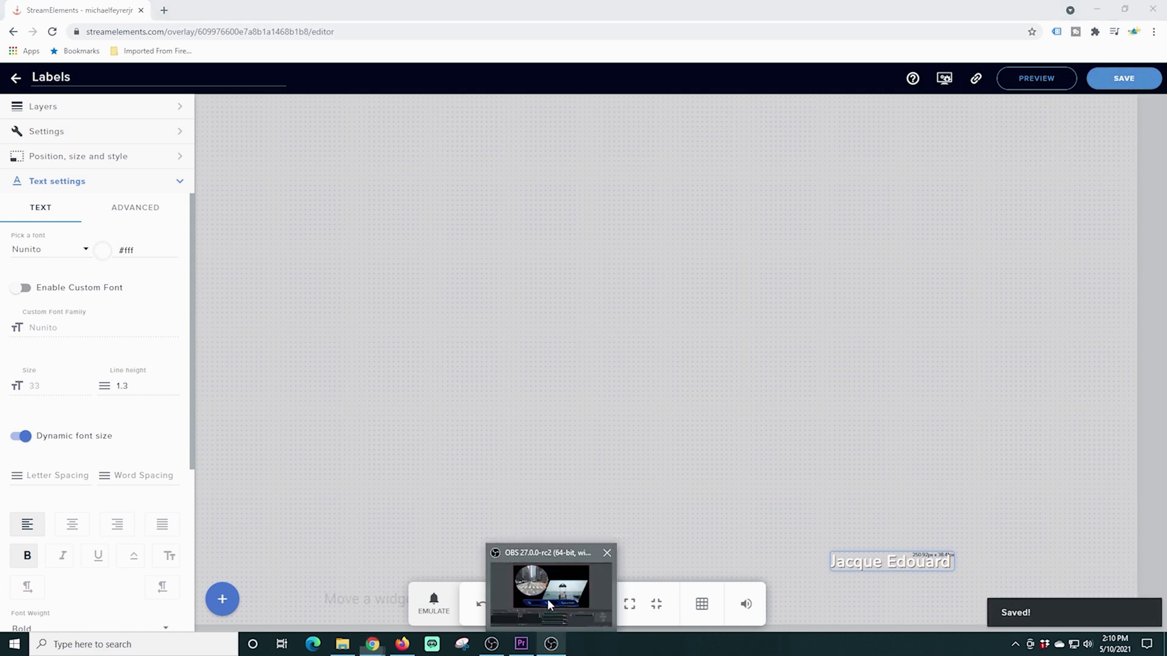
pyautogui.click(548, 599)
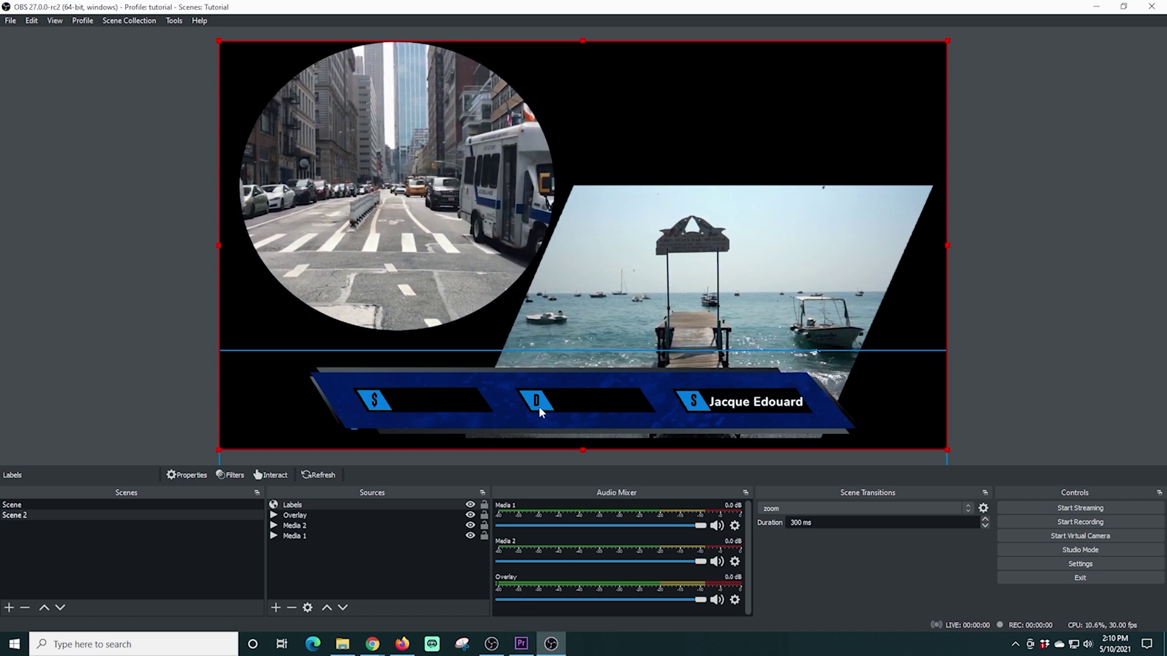
# Add a Latest tipper label from Labels > Tips > Latest.
pyautogui.moveTo(373, 647)
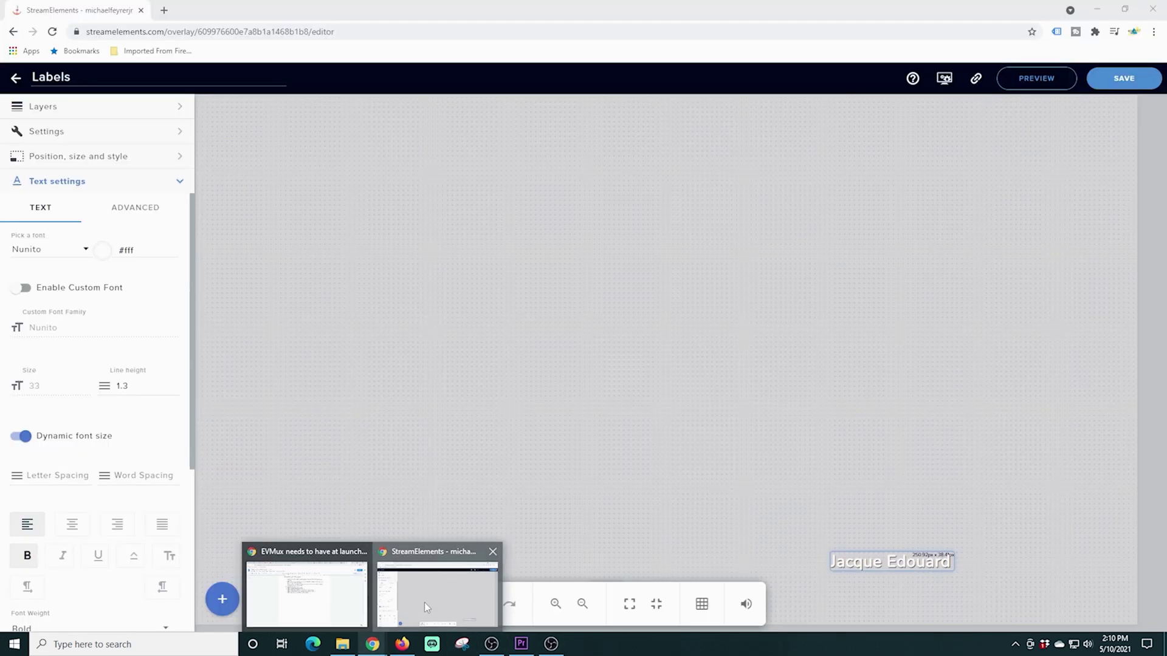
pyautogui.click(438, 592)
pyautogui.click(34, 166)
pyautogui.click(223, 599)
pyautogui.moveTo(317, 417)
pyautogui.moveTo(430, 430)
pyautogui.moveTo(494, 438)
pyautogui.click(583, 440)
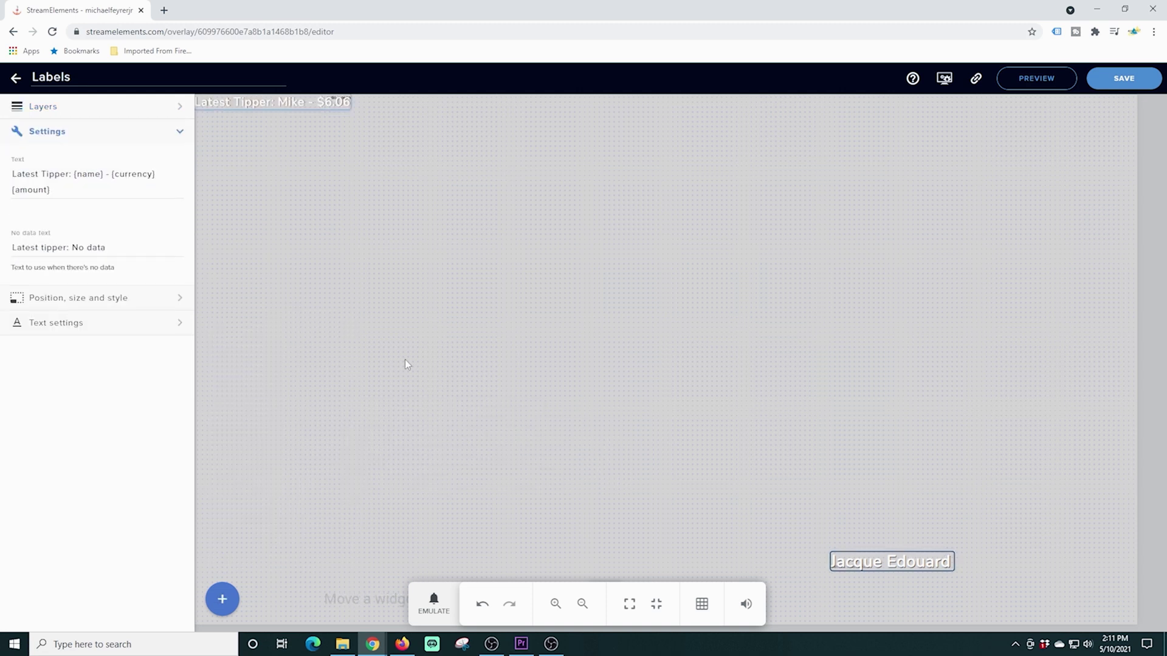
# Remove the 'Latest Tipper:' prefix, move the label to bottom centre, and enlarge it to 36.
pyautogui.moveTo(74, 175); pyautogui.dragTo(2, 174)
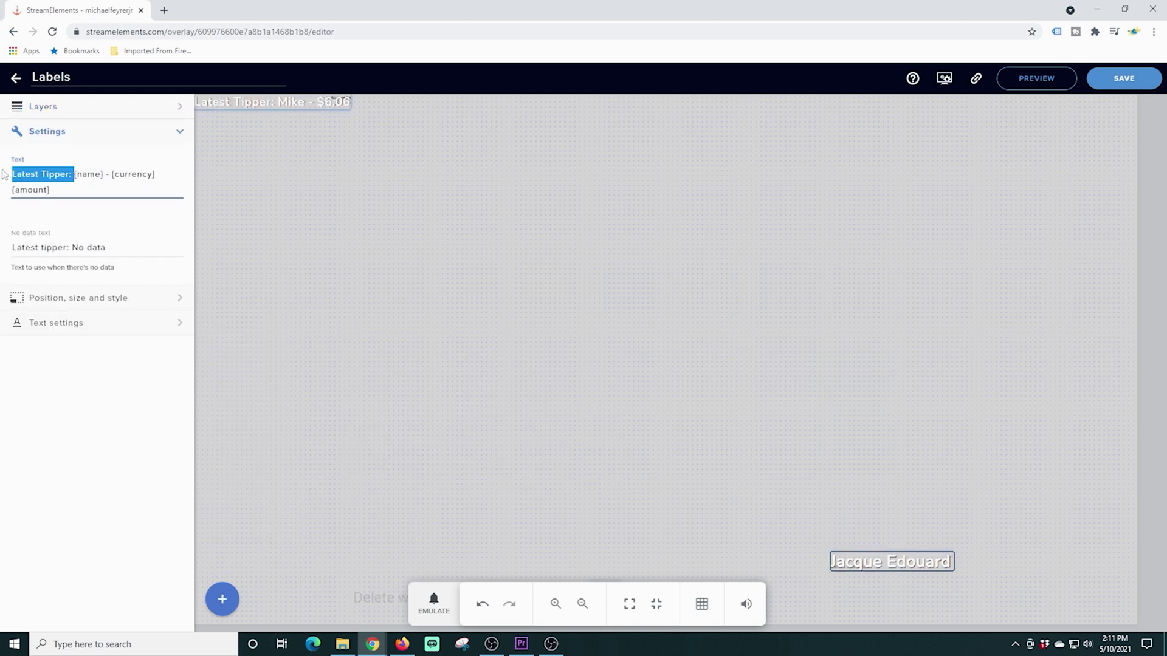
pyautogui.press('BackSpace')
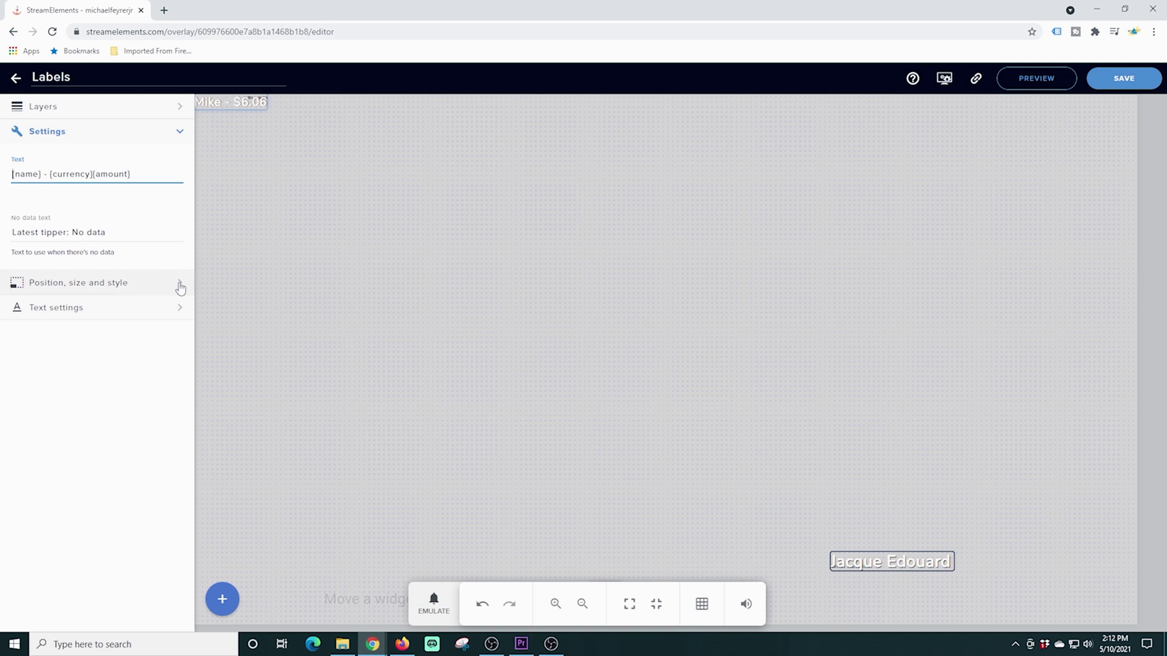
pyautogui.click(180, 284)
pyautogui.click(180, 158)
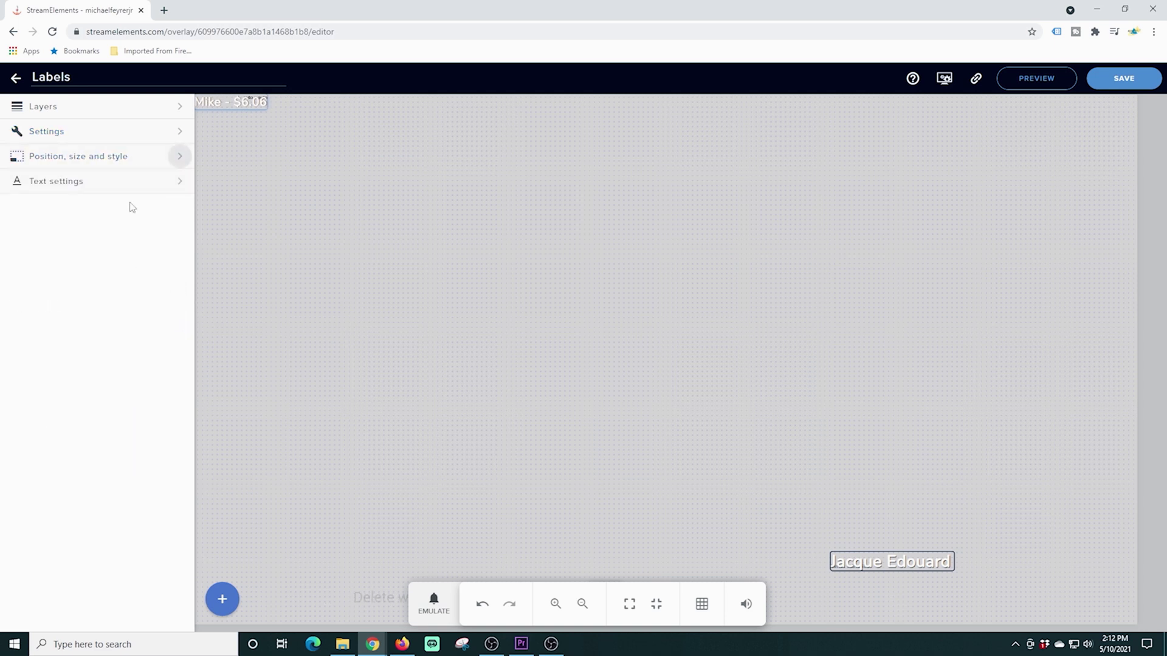
pyautogui.click(179, 184)
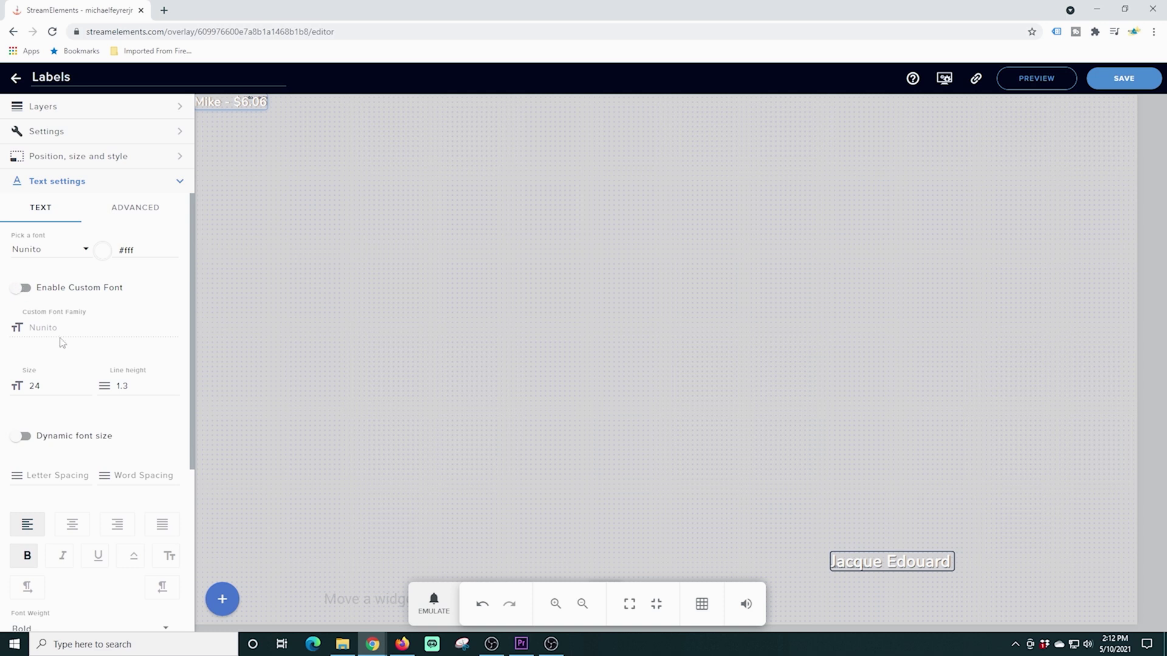
pyautogui.moveTo(226, 103); pyautogui.dragTo(609, 557)
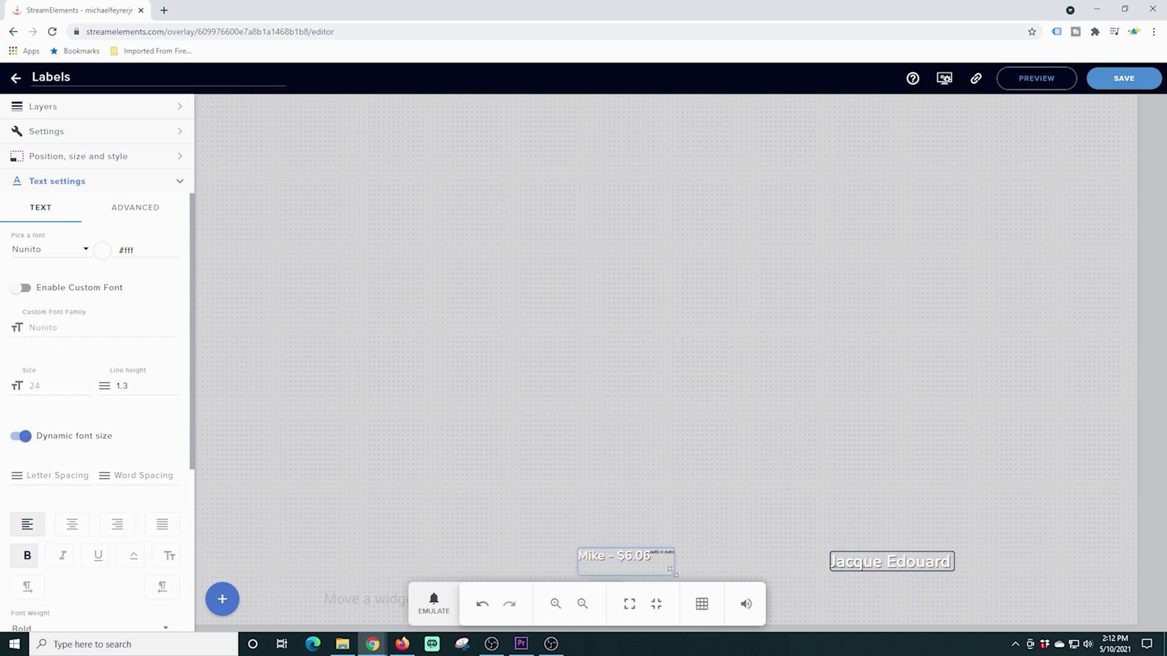
pyautogui.moveTo(691, 567)
pyautogui.mouseDown()
pyautogui.moveTo(656, 564)
pyautogui.moveTo(682, 553)
pyautogui.mouseUp()
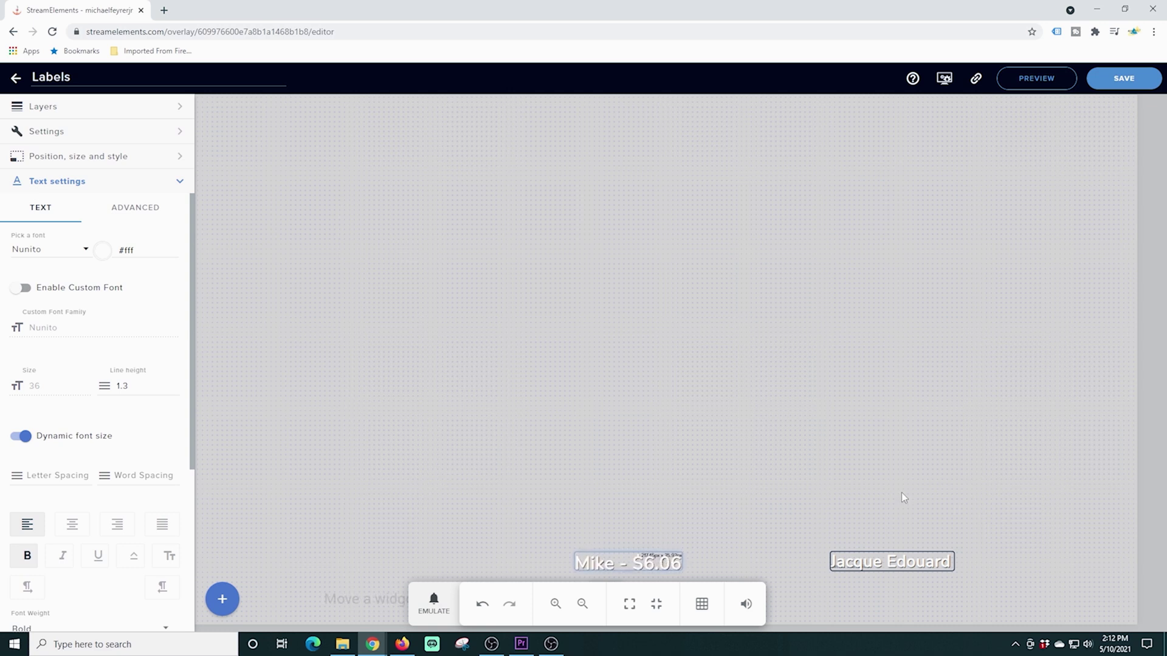
pyautogui.click(222, 599)
# Add a Latest super chat label and delete its 'Latest super chat:' prefix.
pyautogui.moveTo(270, 431)
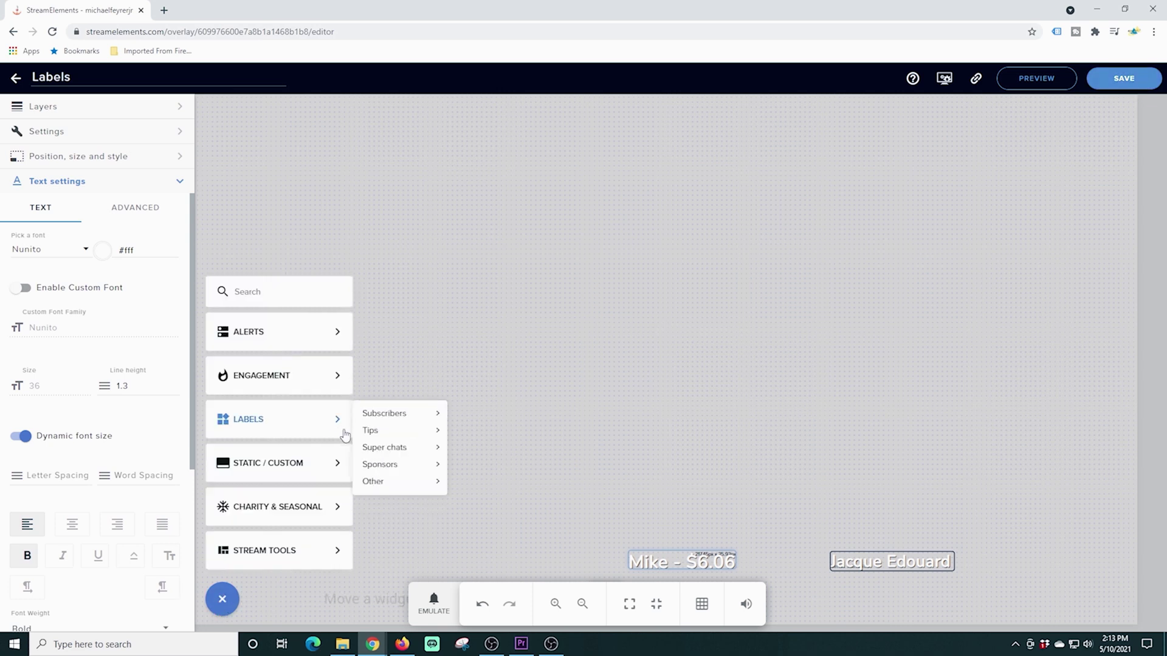
pyautogui.moveTo(387, 446)
pyautogui.moveTo(490, 456)
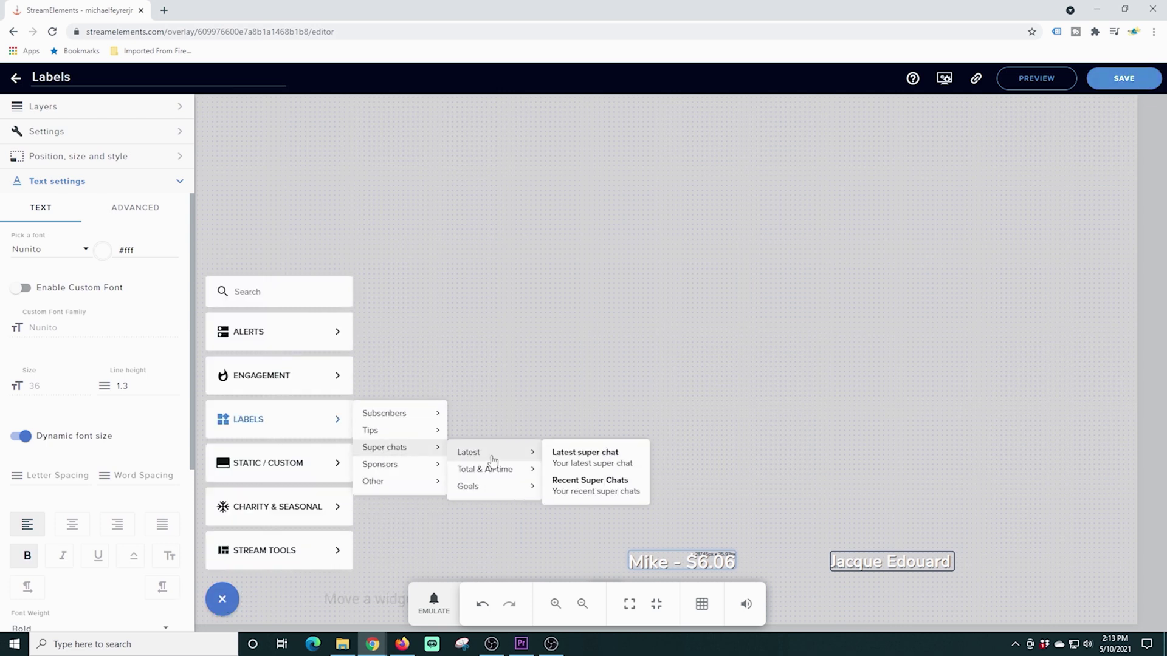
pyautogui.click(577, 457)
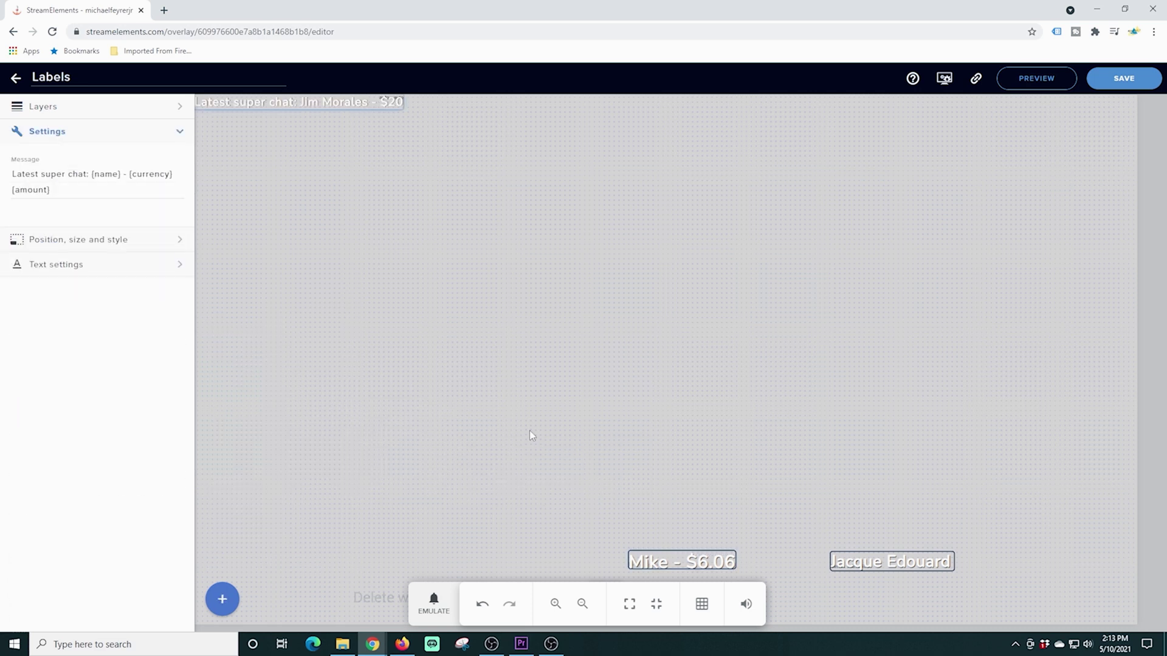
pyautogui.moveTo(79, 172); pyautogui.dragTo(18, 167)
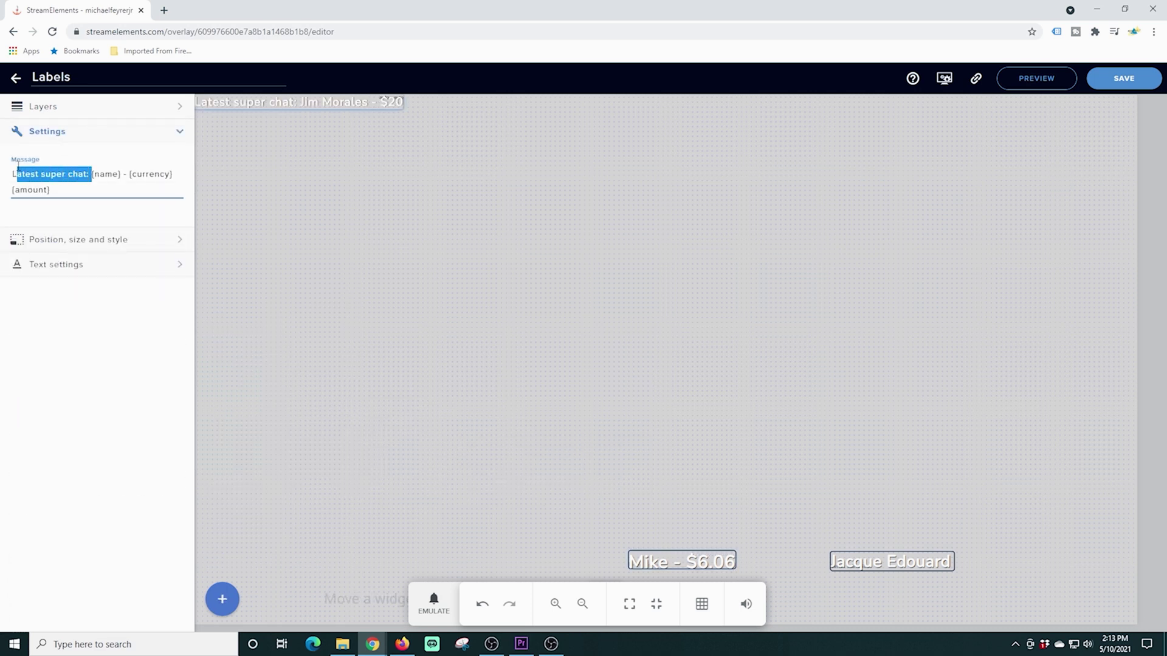
pyautogui.press('BackSpace')
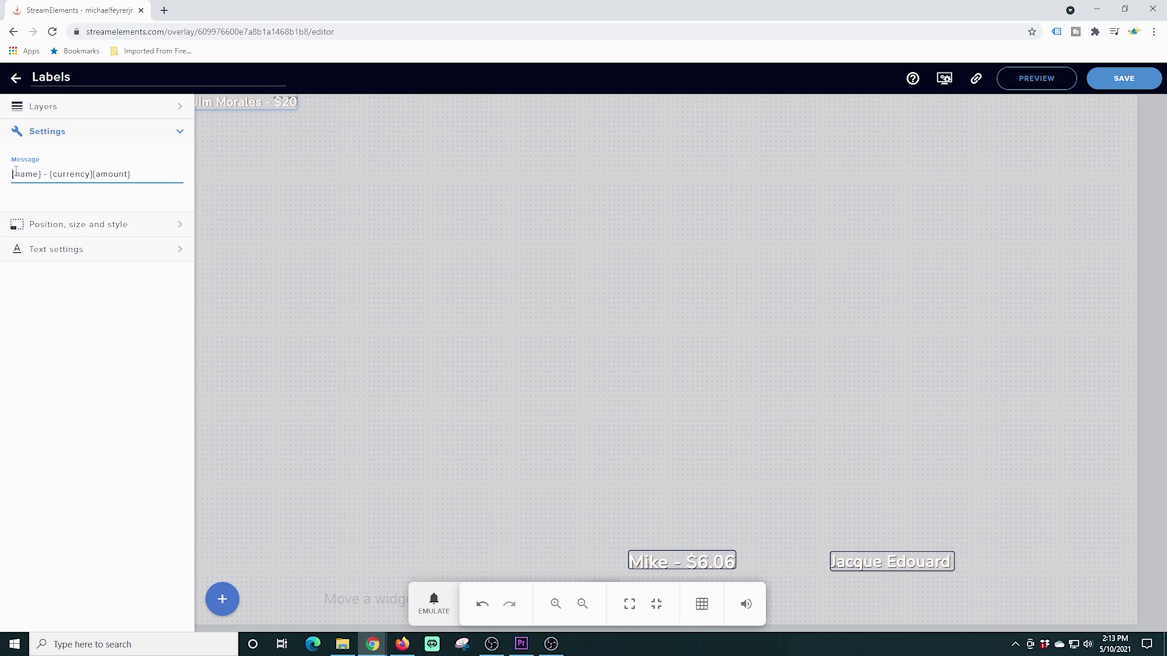
# Move the super chat label to the bottom left and save the overlay.
pyautogui.click(170, 254)
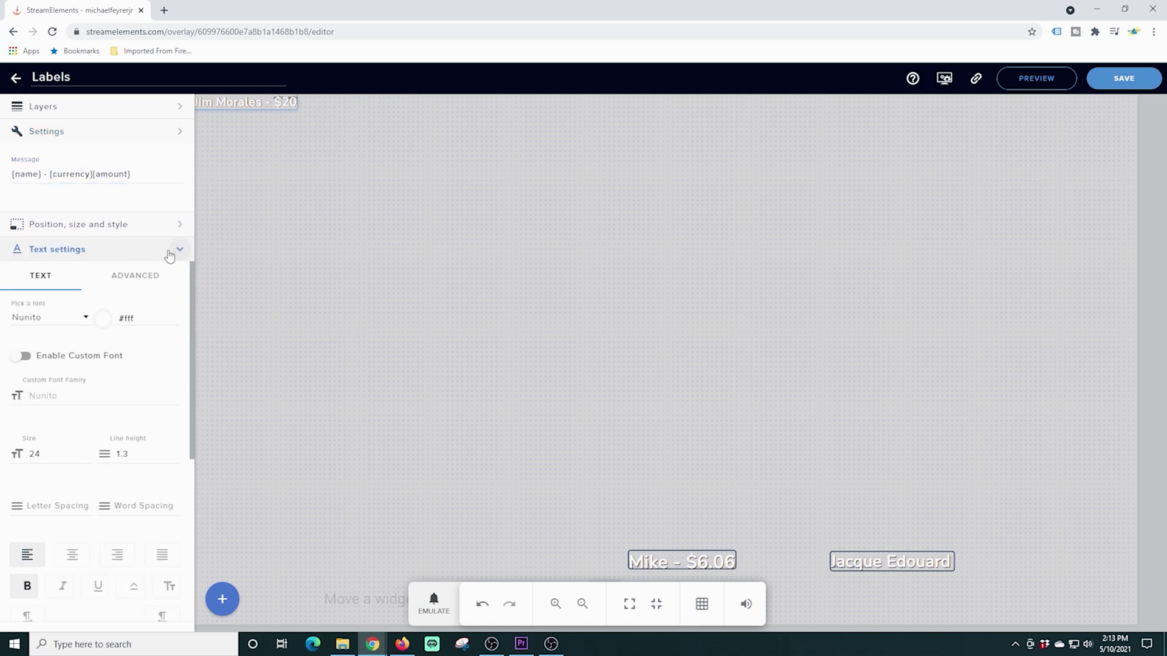
pyautogui.scroll(-4, 78, 386)
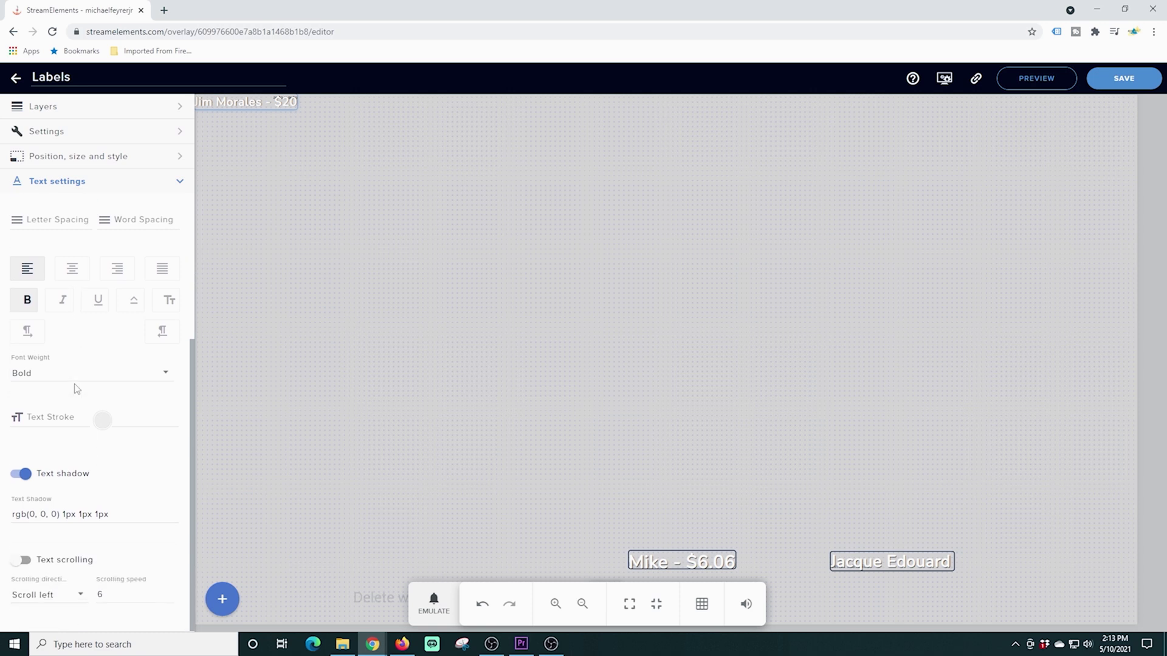
pyautogui.scroll(4, 77, 389)
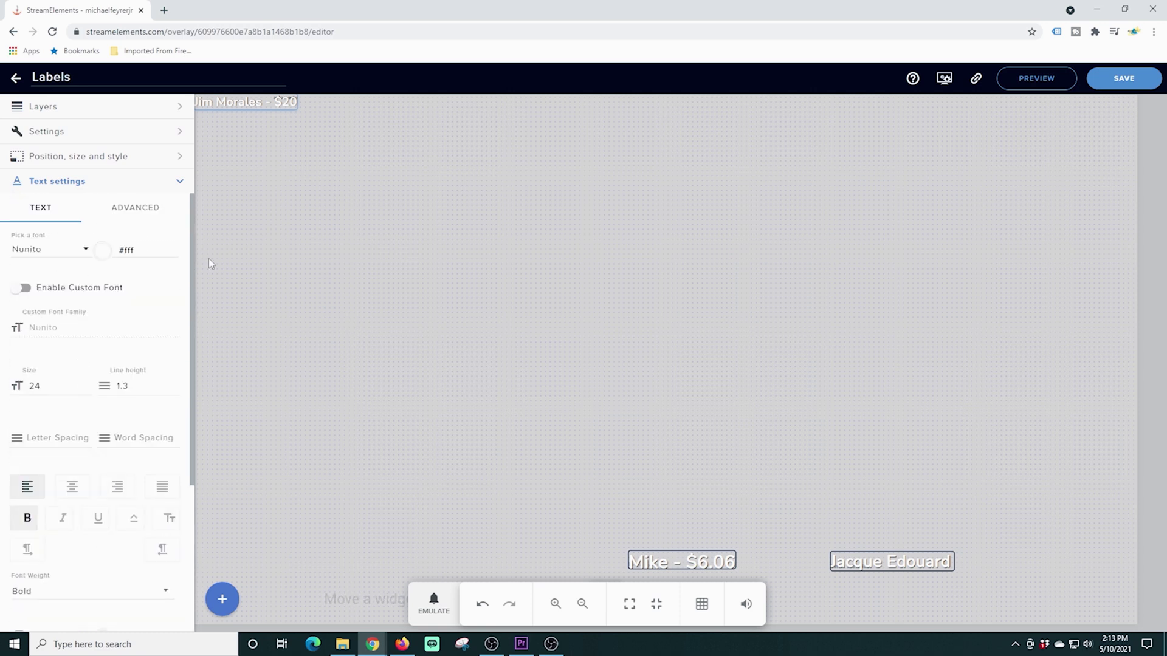
pyautogui.moveTo(240, 105); pyautogui.dragTo(532, 550)
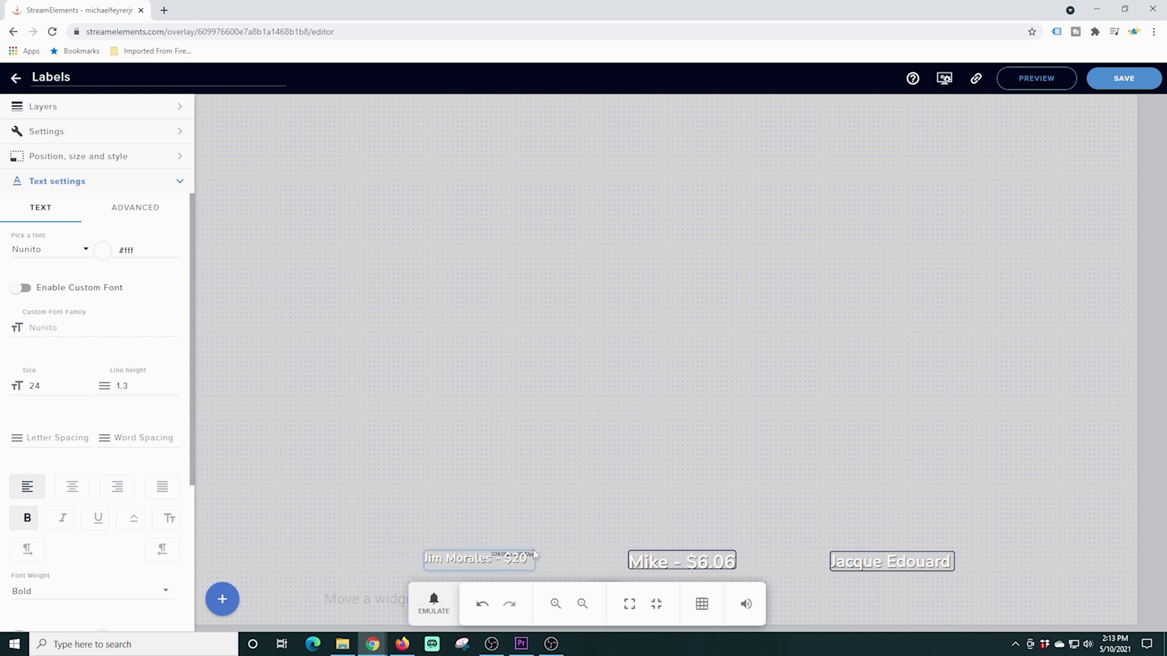
pyautogui.moveTo(191, 411)
pyautogui.mouseDown()
pyautogui.moveTo(195, 546)
pyautogui.moveTo(193, 407)
pyautogui.mouseUp()
pyautogui.click(1124, 77)
# Nudge the super chat label down slightly, save, and verify all three labels in OBS.
pyautogui.click(552, 644)
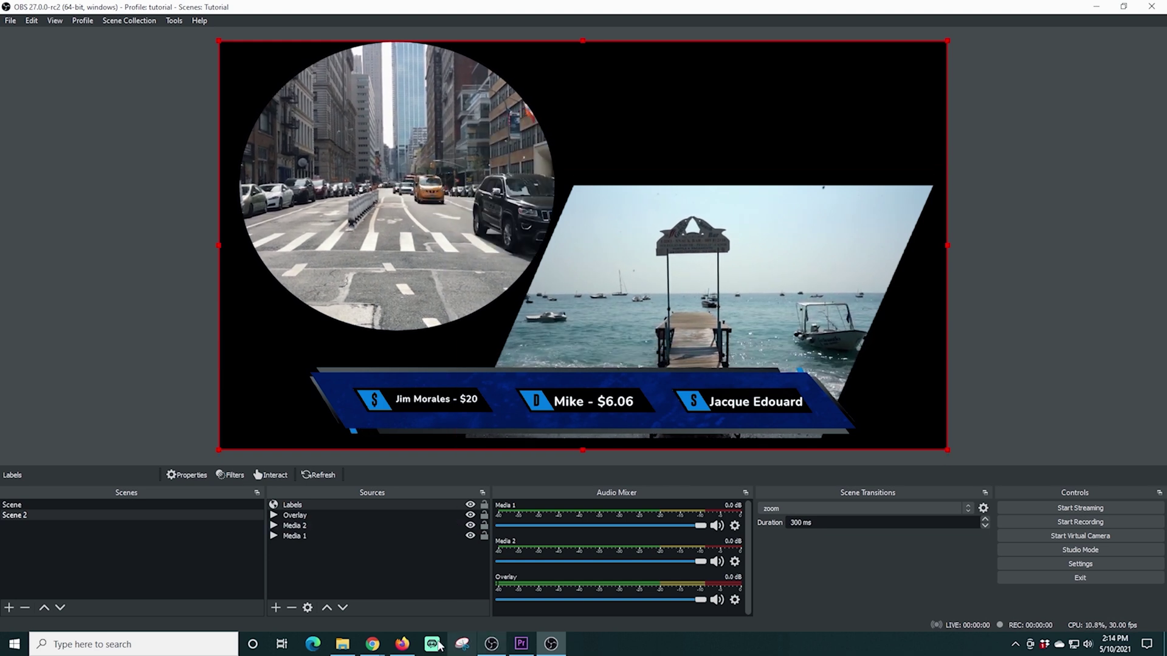
pyautogui.click(372, 643)
pyautogui.moveTo(492, 563); pyautogui.dragTo(495, 562)
pyautogui.click(1124, 78)
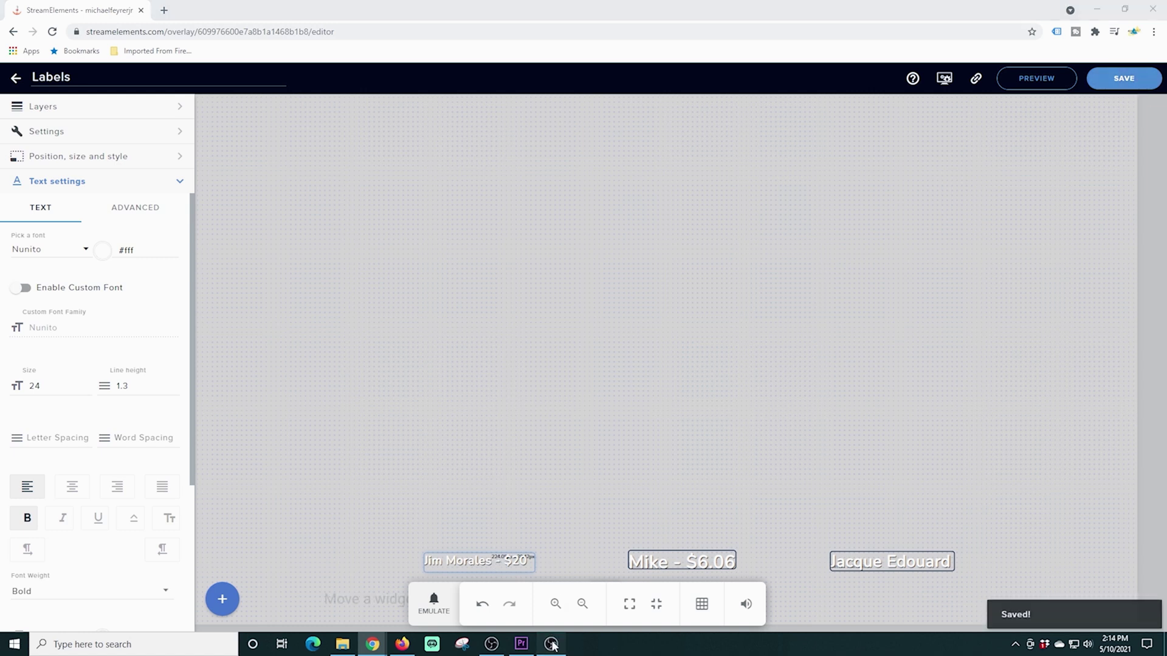
pyautogui.click(550, 644)
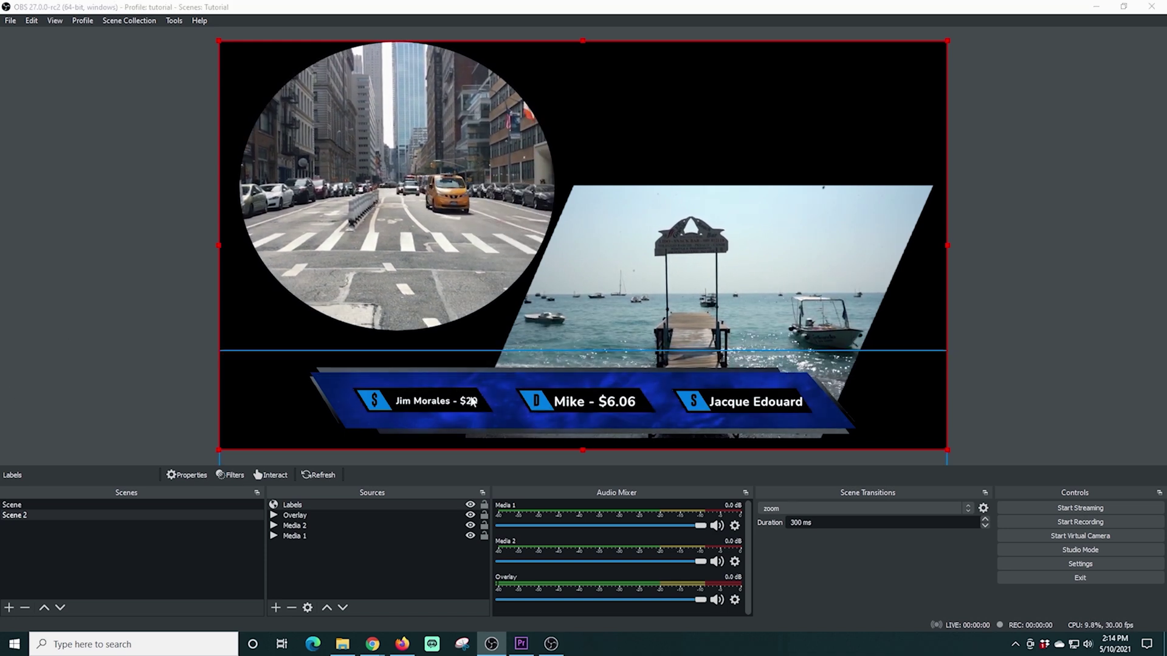
# Collapse the text styling options and show the overlay's layer list.
pyautogui.moveTo(373, 644)
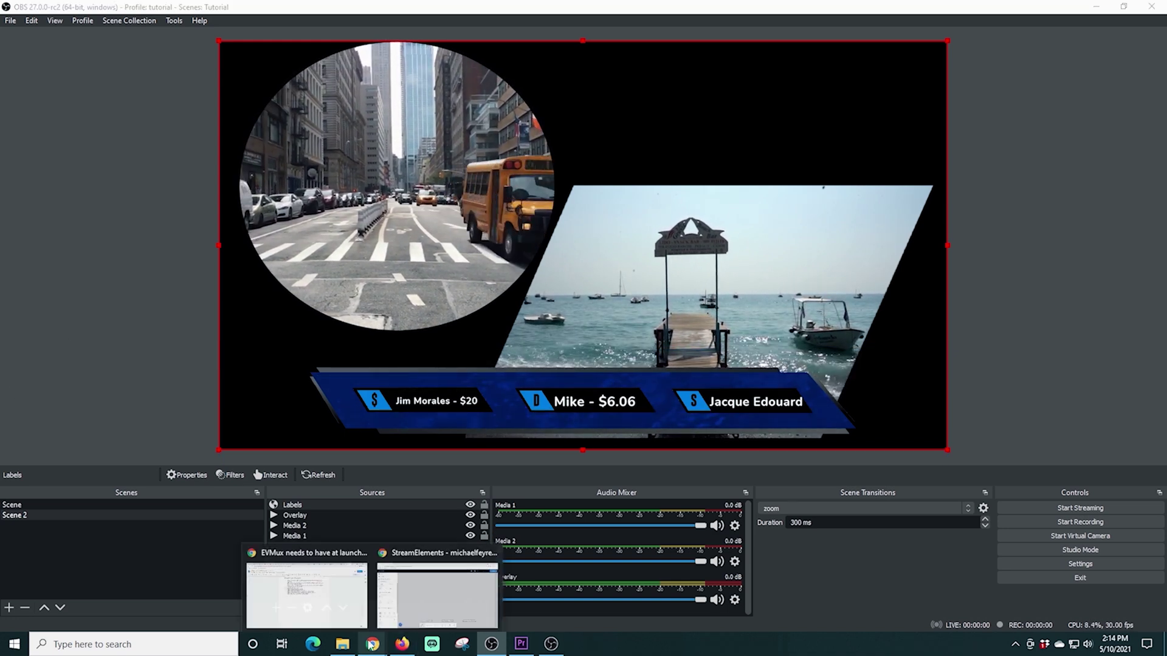
pyautogui.click(419, 612)
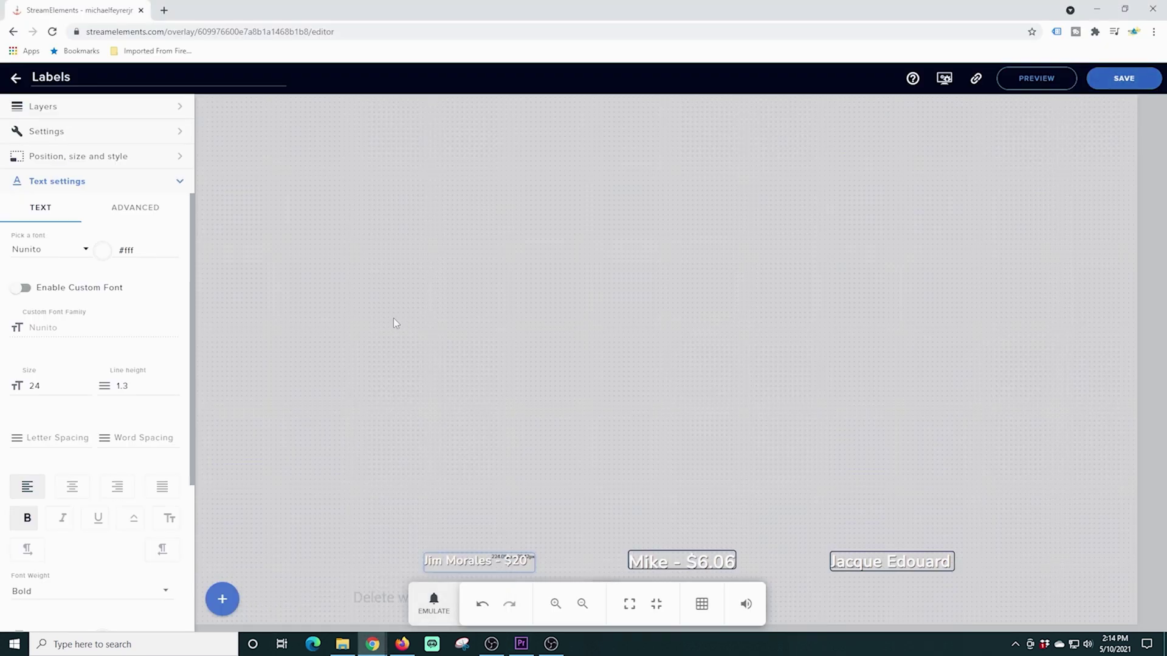
pyautogui.click(169, 183)
pyautogui.click(175, 109)
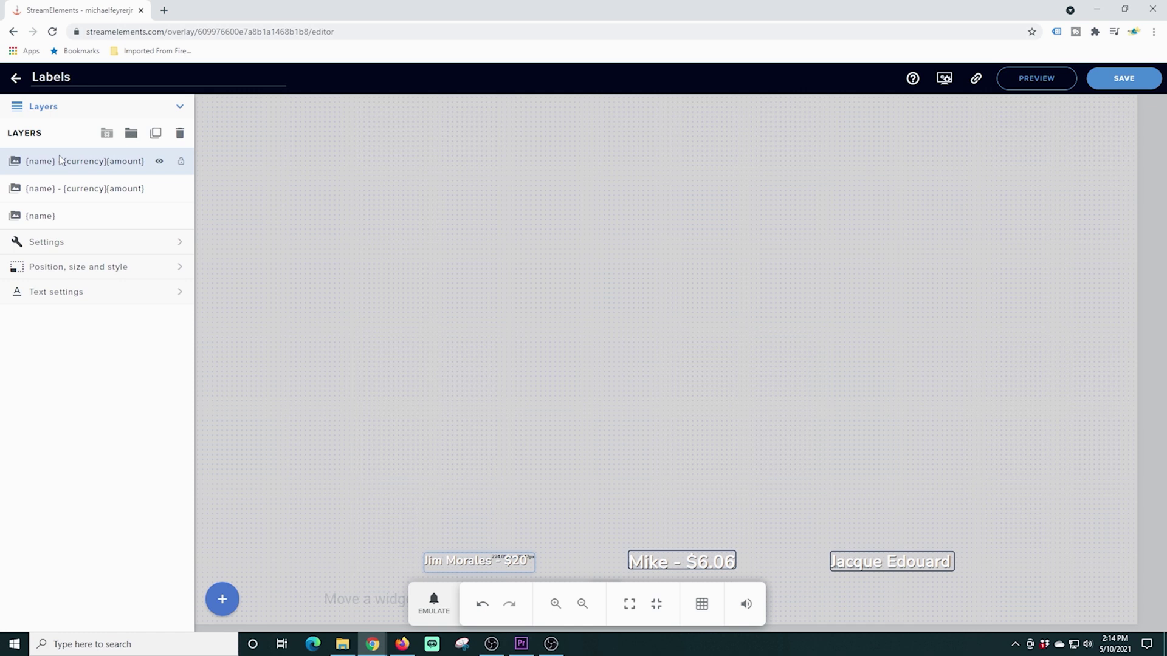
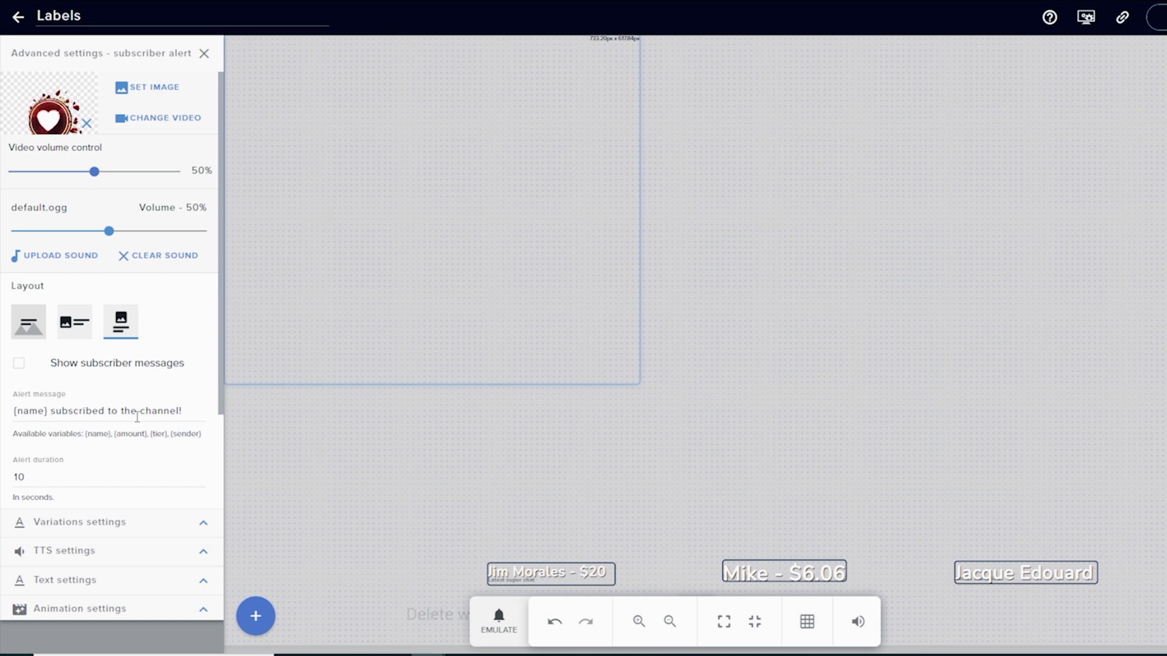
# Preview the cloudbot-redemption and sponsored-campaign clips in the subscriber alert's video library.
pyautogui.scroll(-2, 109, 502)
pyautogui.scroll(2, 111, 500)
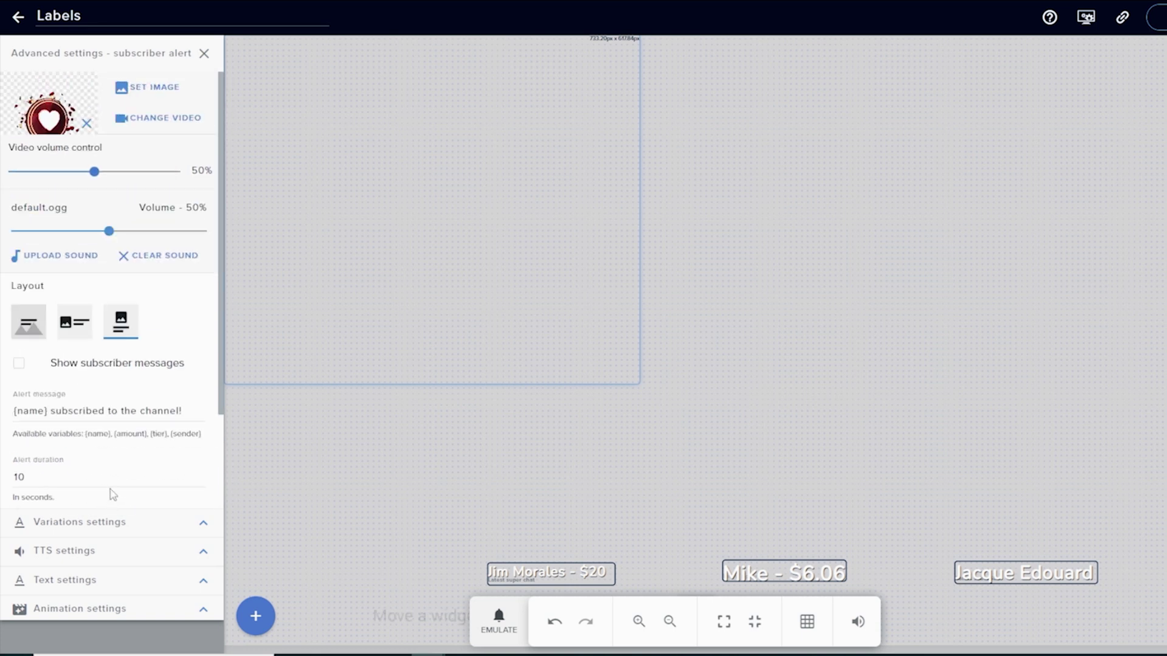
pyautogui.click(137, 120)
pyautogui.moveTo(208, 231)
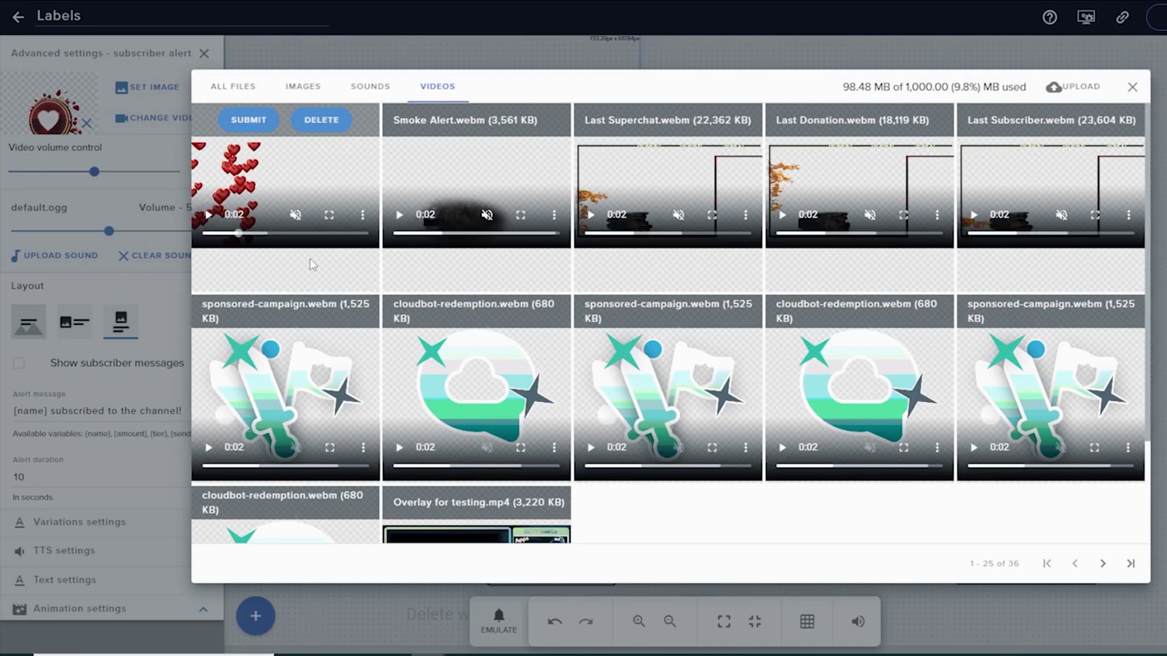
pyautogui.moveTo(661, 202)
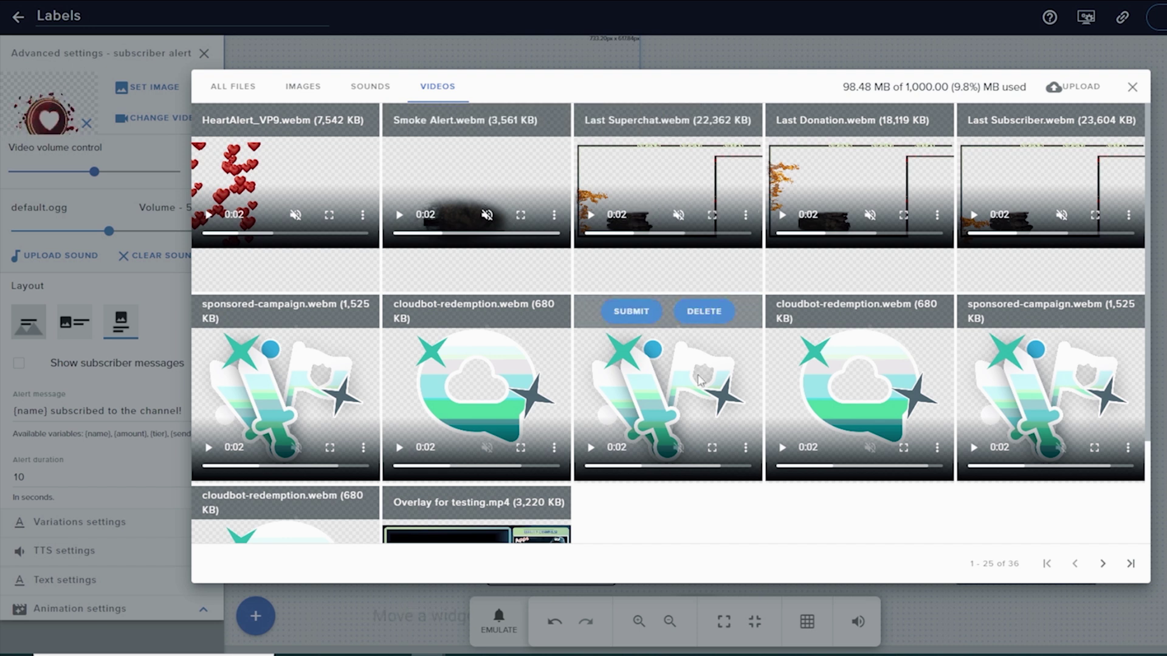
pyautogui.moveTo(478, 405)
pyautogui.click(399, 447)
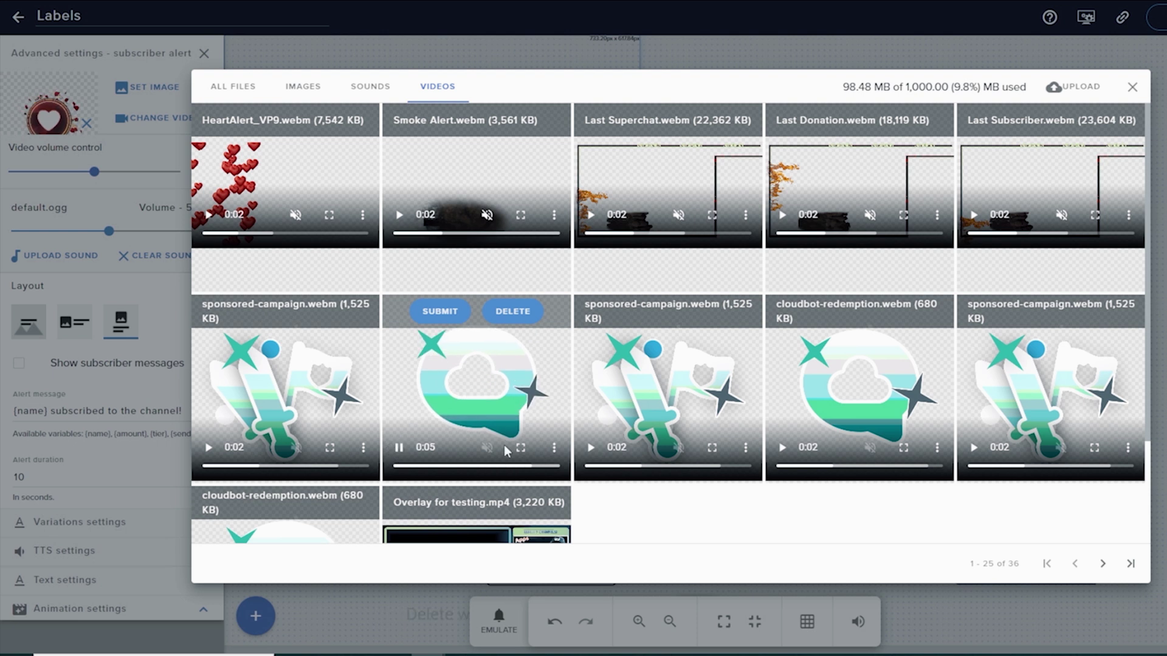
pyautogui.scroll(-2, 504, 444)
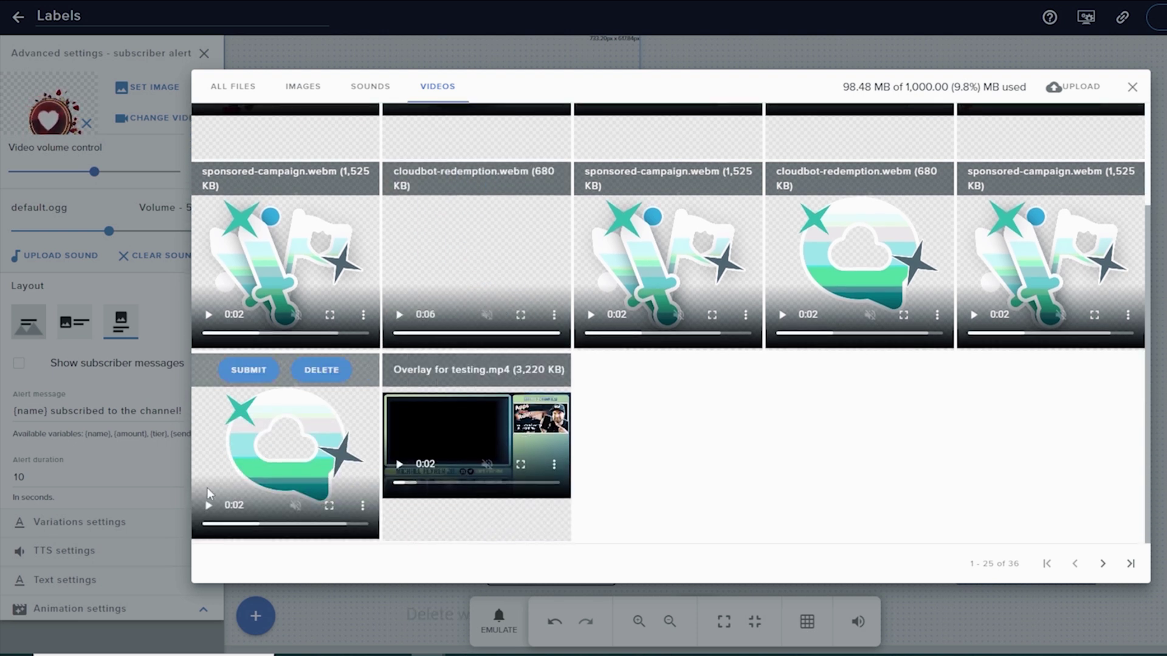
pyautogui.click(207, 505)
pyautogui.scroll(1, 486, 307)
pyautogui.click(973, 378)
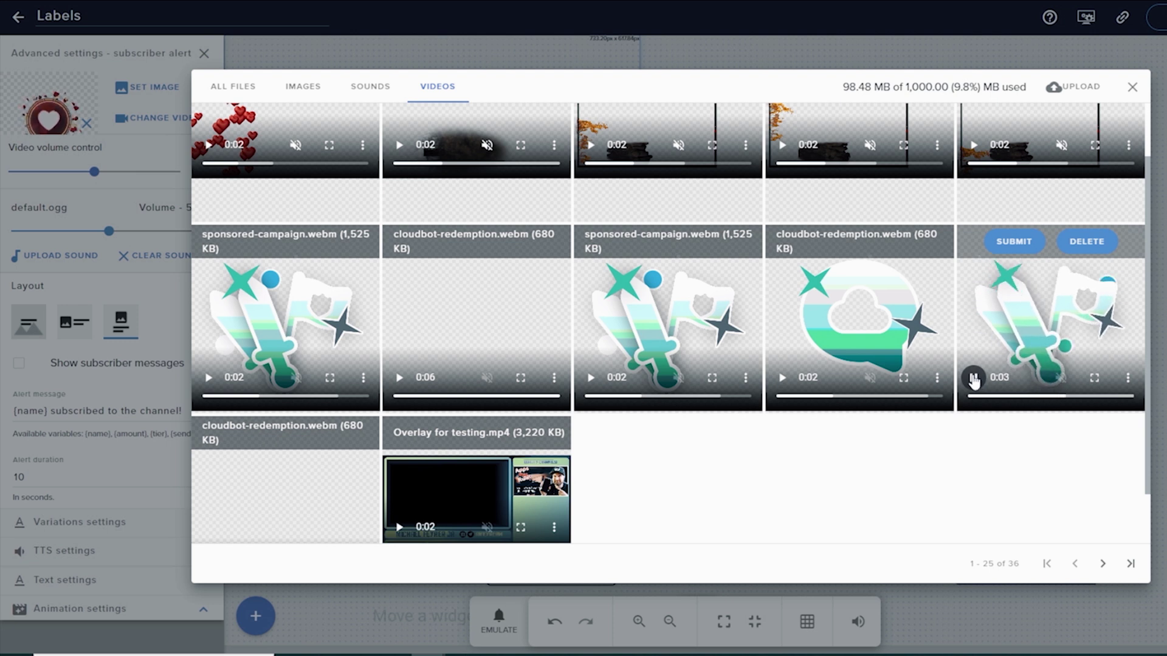
# Close the video library without changing the video and exit the advanced settings.
pyautogui.click(1132, 86)
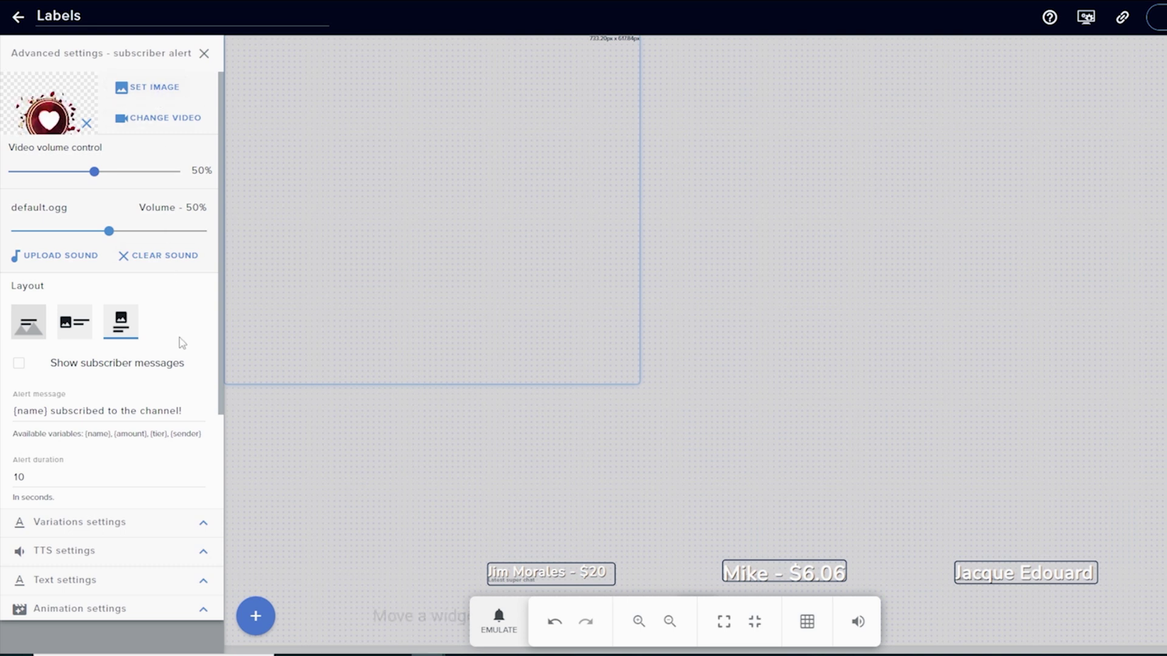
pyautogui.scroll(-2, 165, 345)
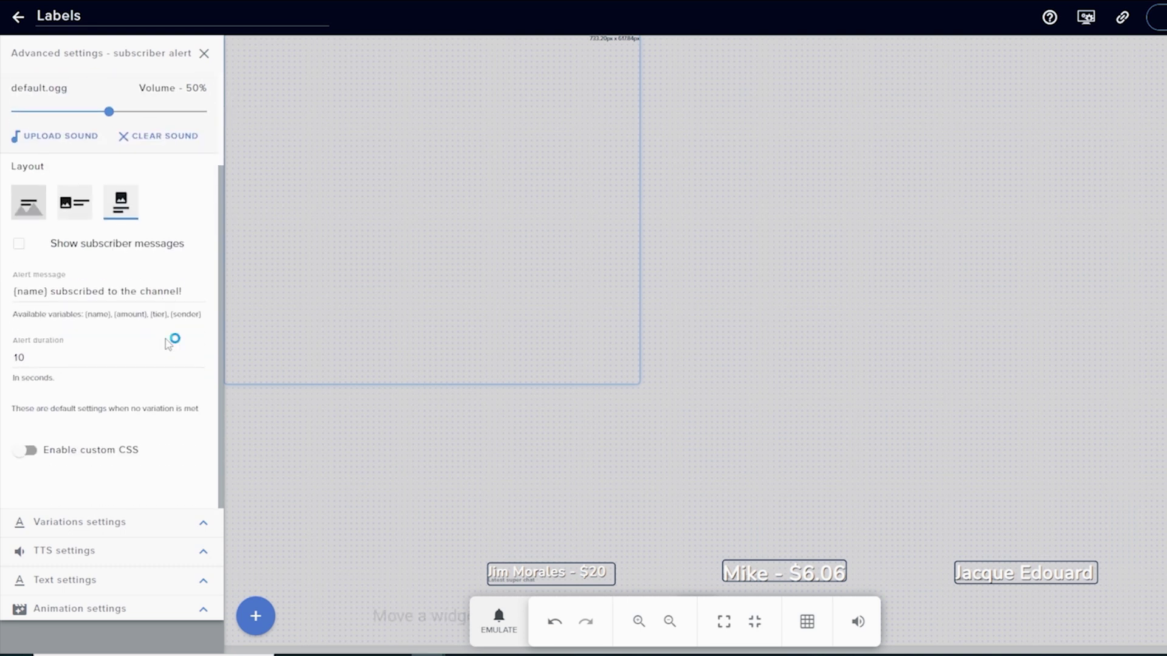
pyautogui.scroll(2, 133, 375)
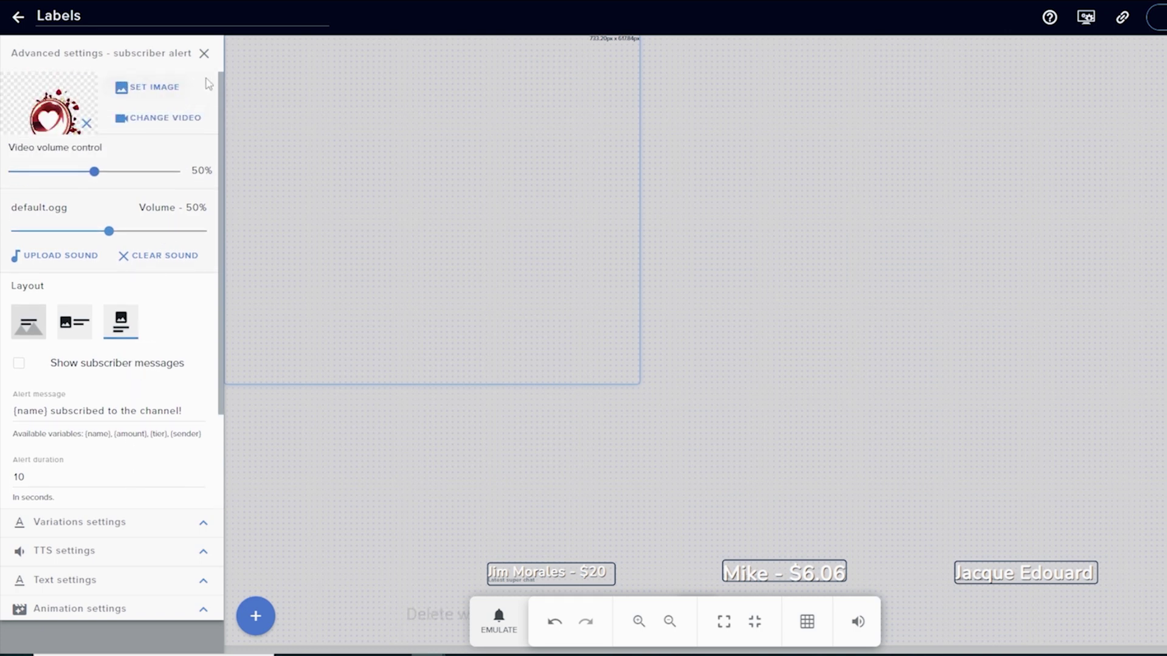
pyautogui.click(204, 55)
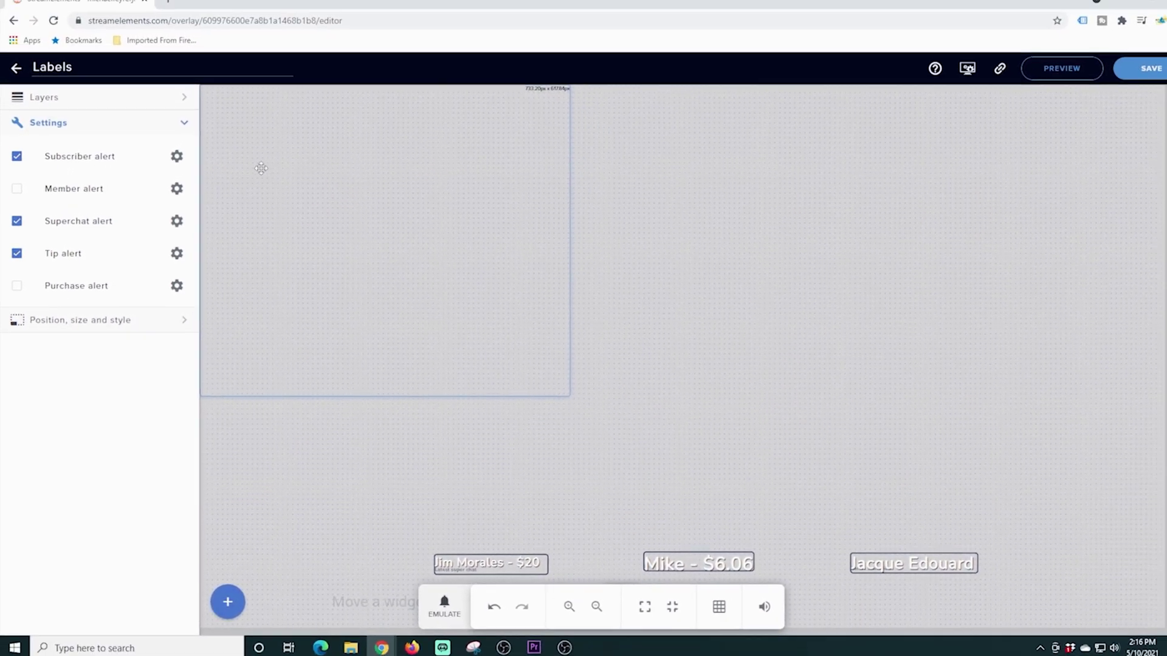
# Emulate a $10 Superchat test event from the overlay editor.
pyautogui.click(184, 96)
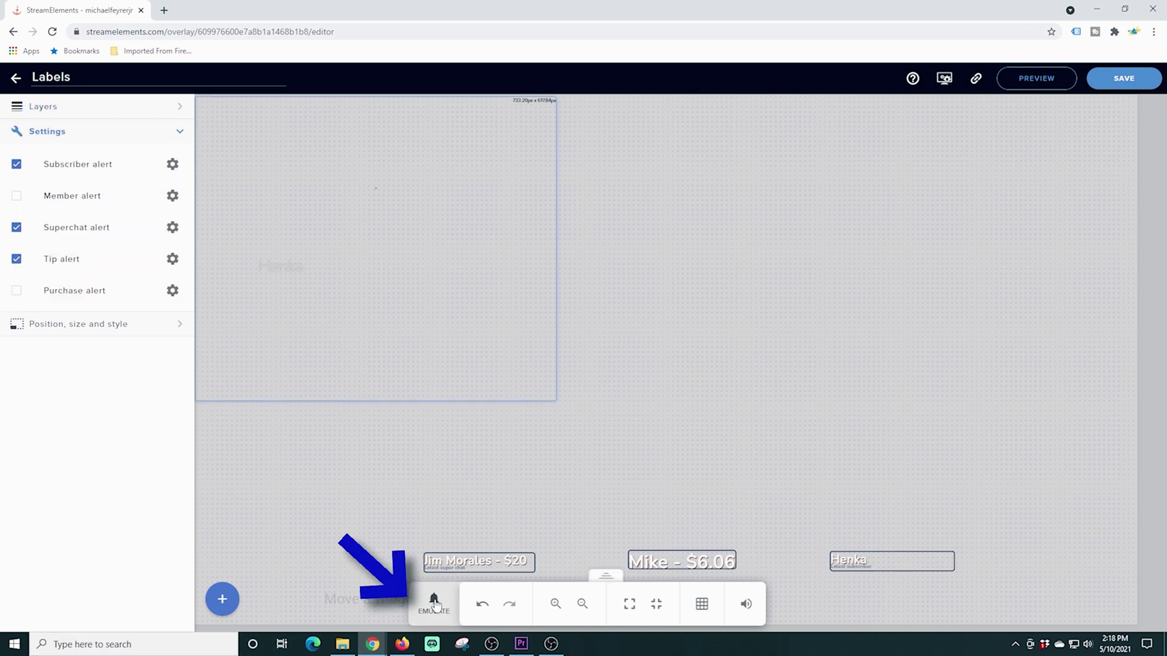
pyautogui.click(434, 602)
pyautogui.moveTo(452, 556)
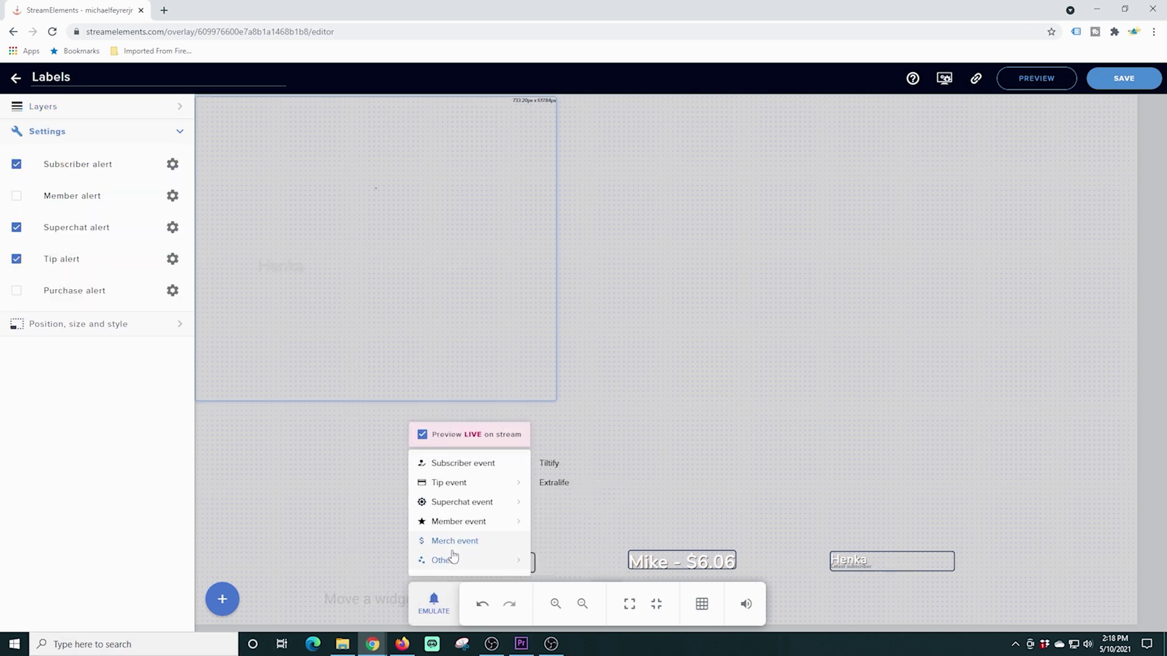
pyautogui.moveTo(476, 508)
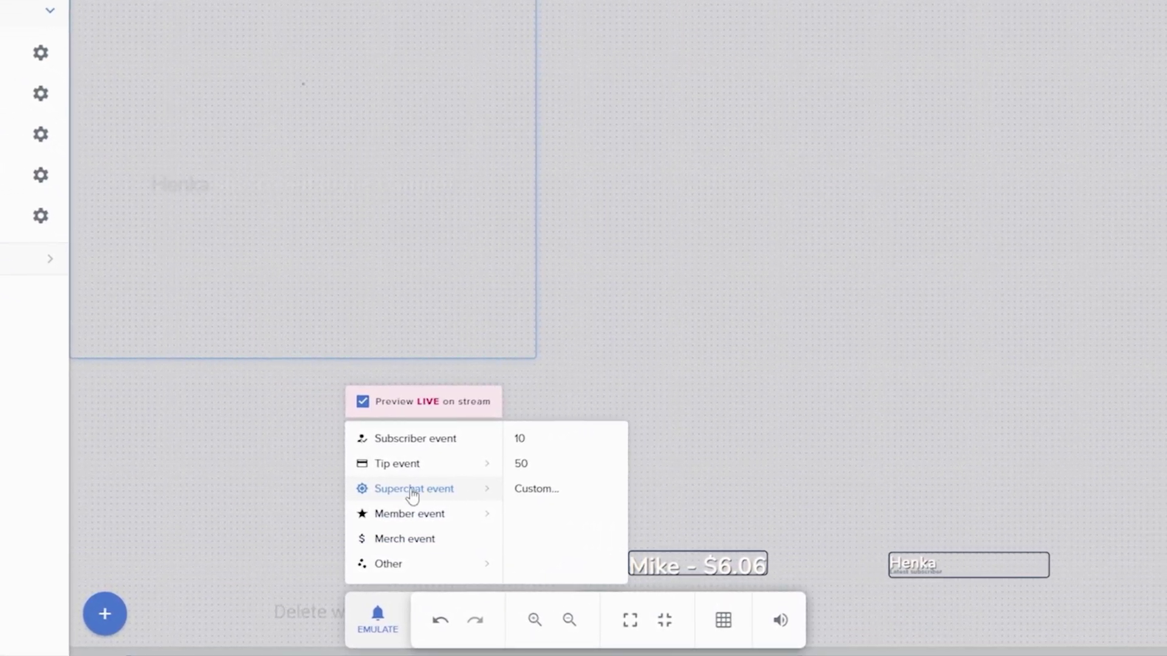
pyautogui.click(524, 440)
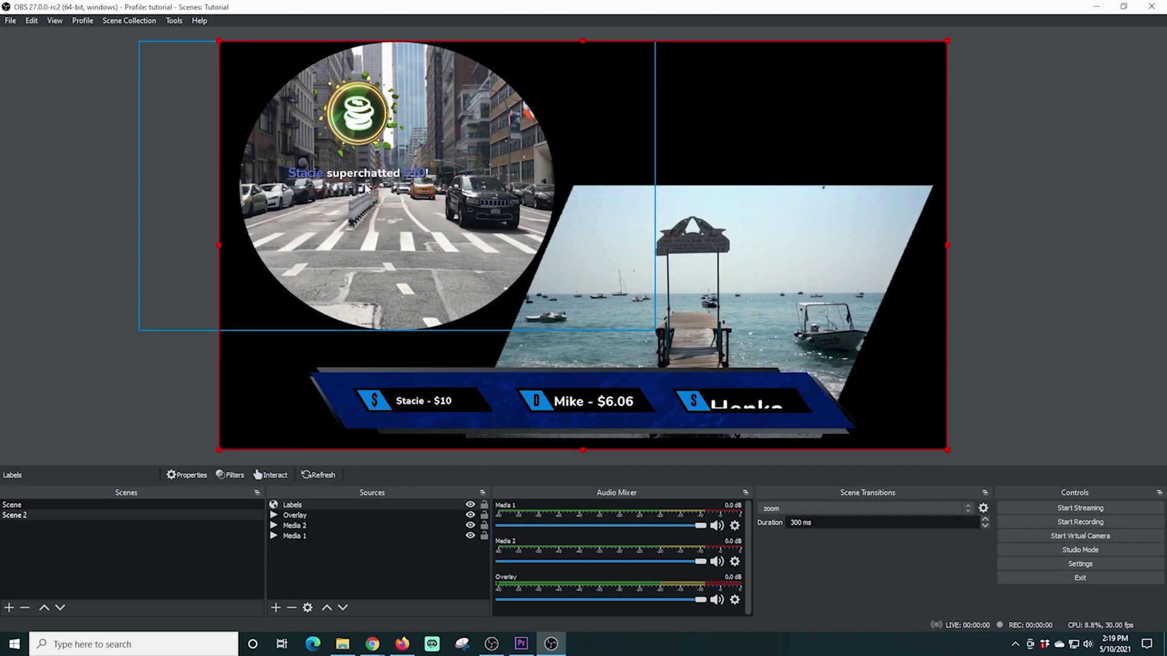
# Shift the Labels source aside in the OBS preview, then return to the editor.
pyautogui.moveTo(372, 188); pyautogui.dragTo(346, 130)
pyautogui.moveTo(381, 645)
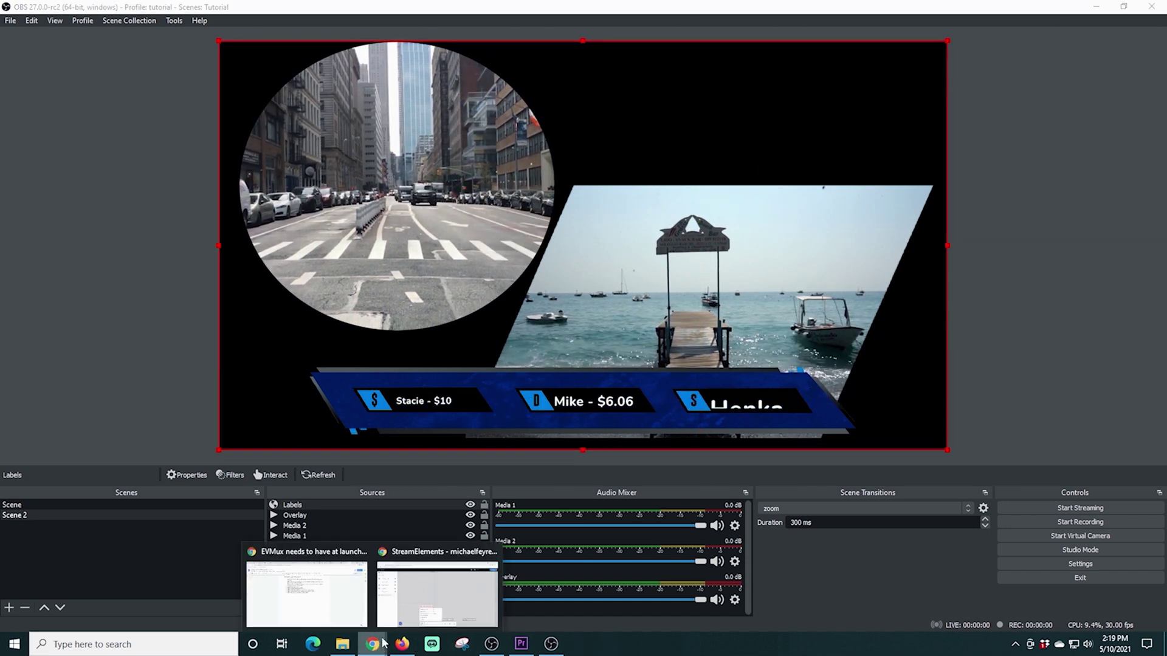
pyautogui.click(399, 603)
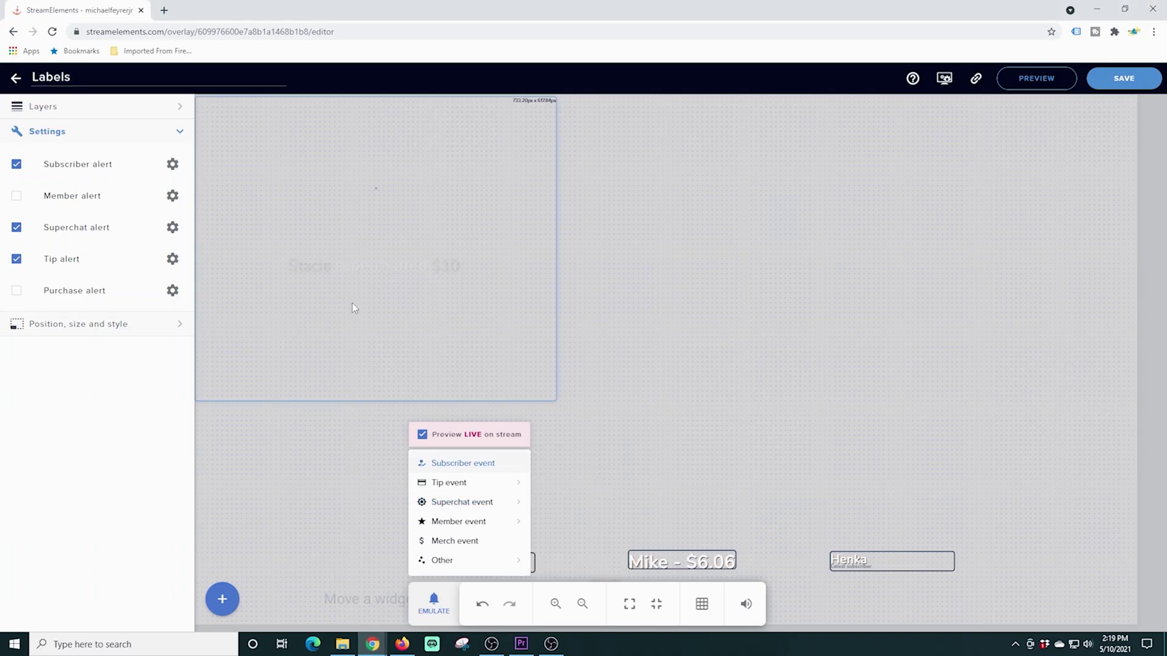
# Place the AlertBox widget at the canvas's top-right and confirm the subscriber alert in OBS.
pyautogui.moveTo(411, 198); pyautogui.dragTo(976, 201)
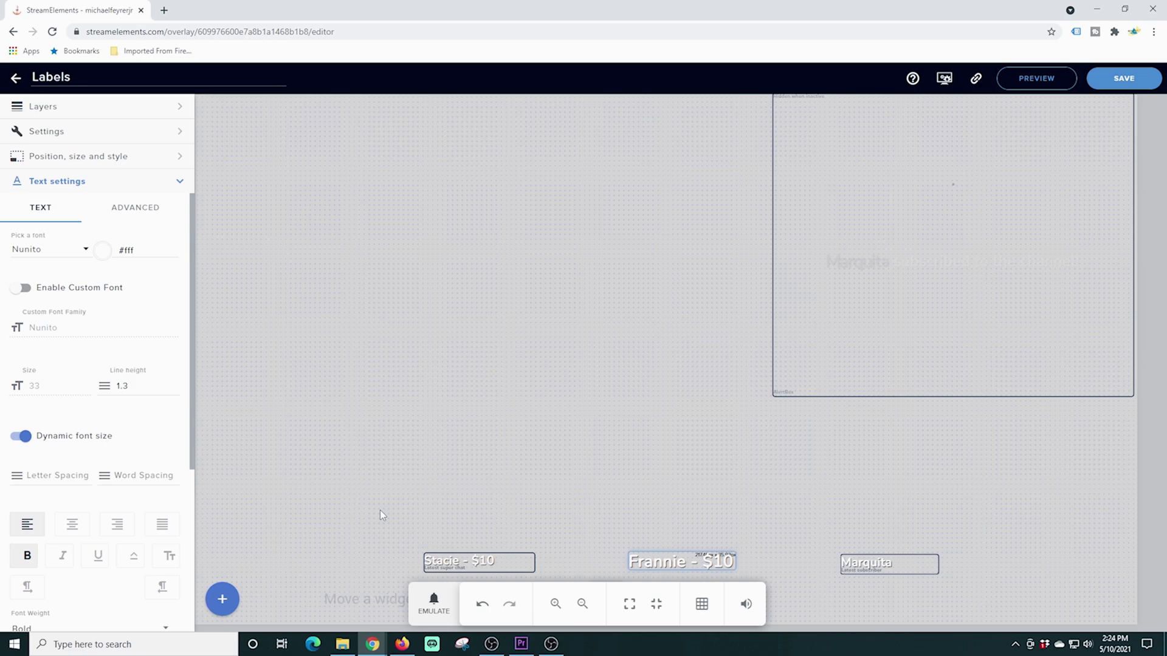
pyautogui.click(551, 644)
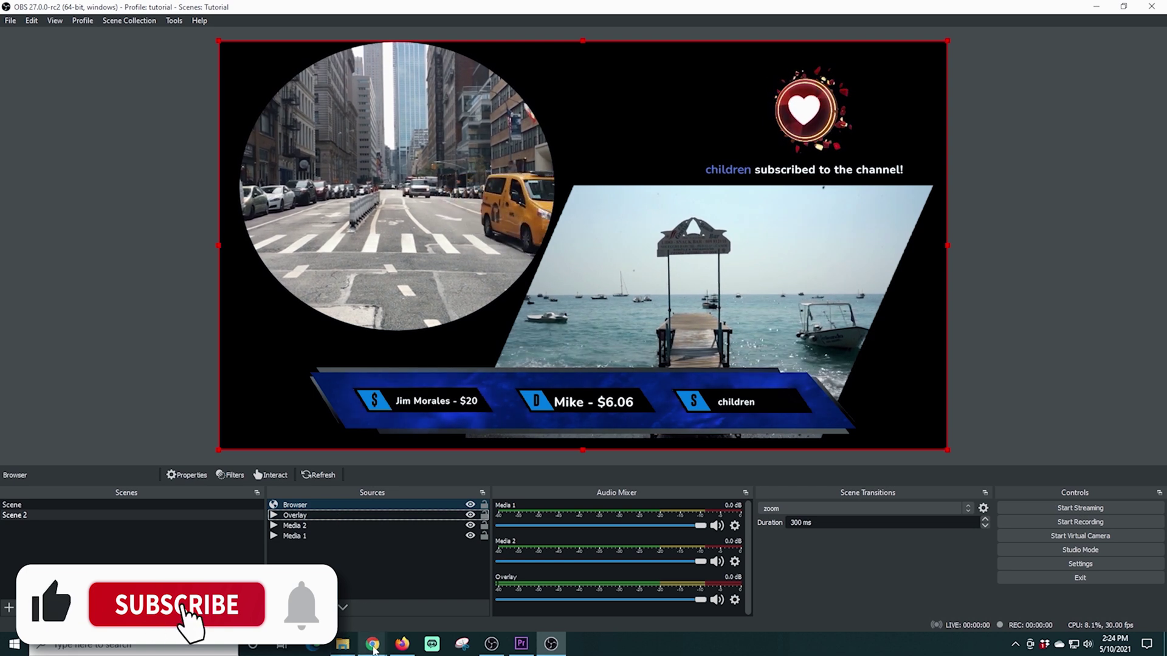
pyautogui.moveTo(372, 648)
pyautogui.click(410, 599)
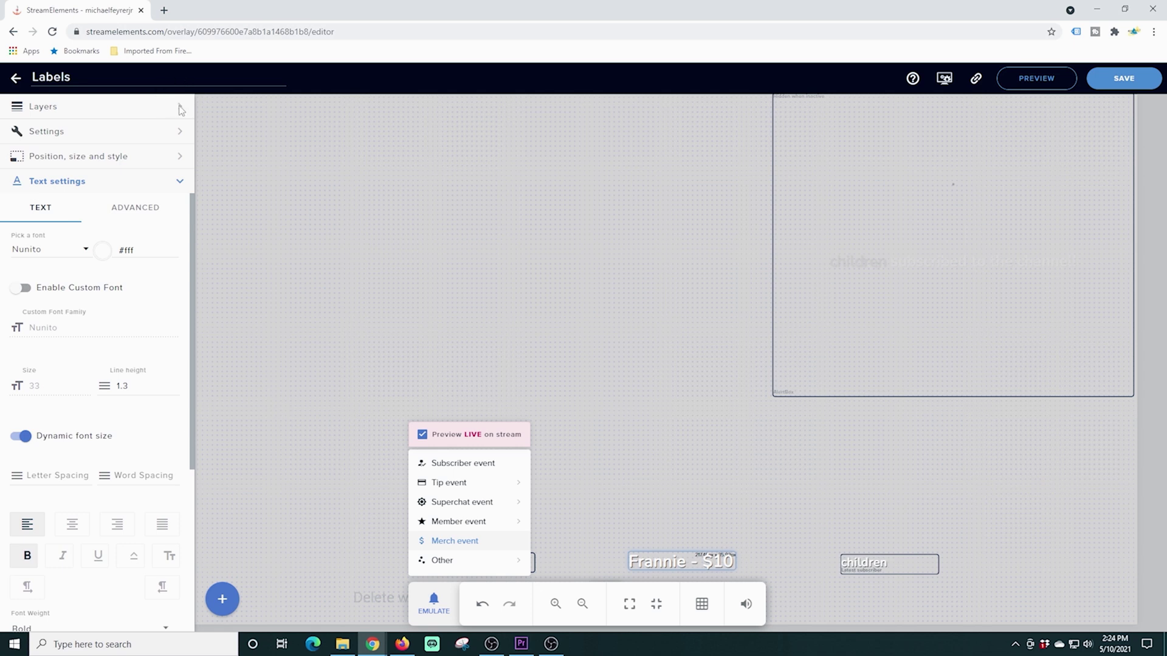
# Close the test-event list and add a 'Your stream's chat' widget from Stream Tools.
pyautogui.click(183, 188)
pyautogui.click(181, 185)
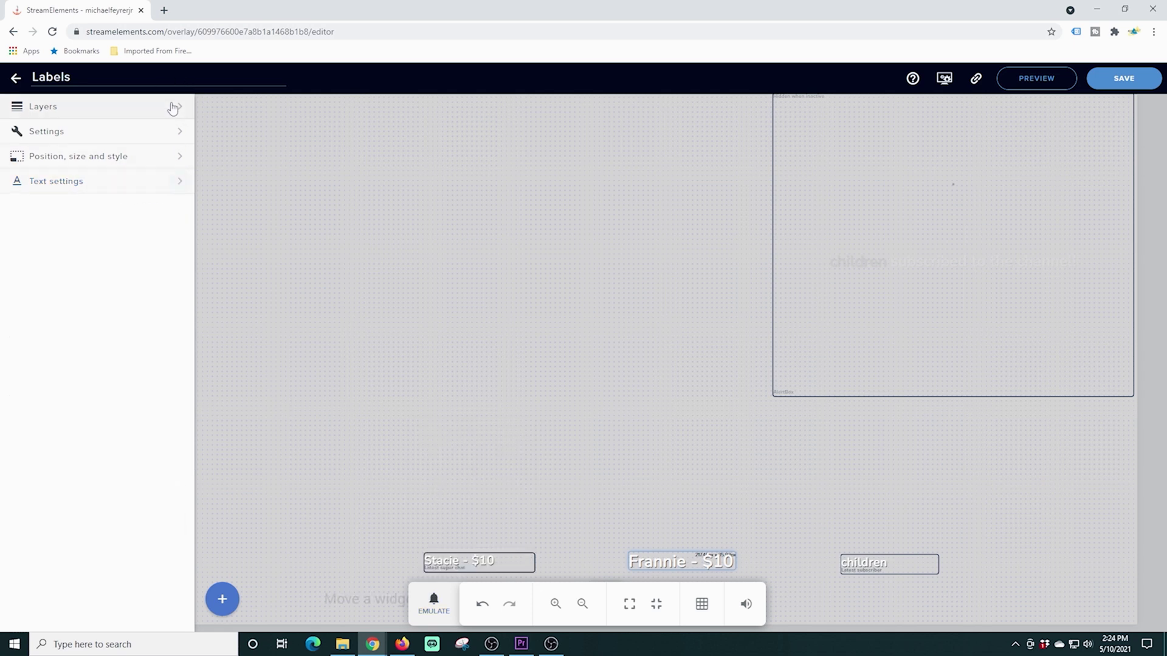
pyautogui.click(178, 109)
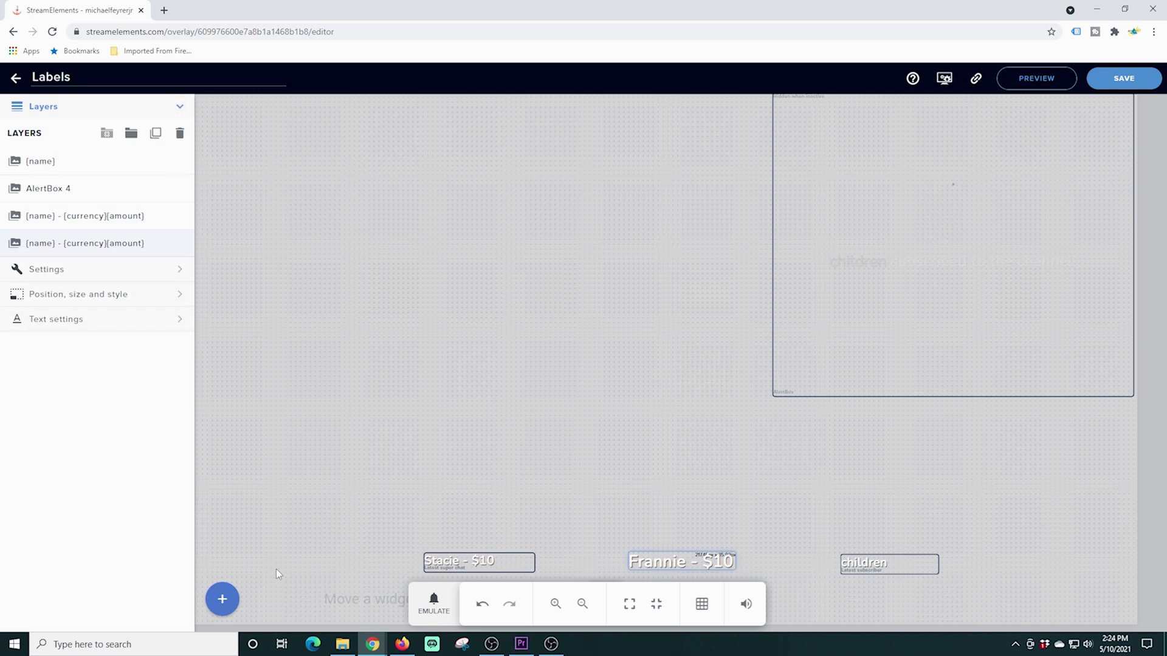
pyautogui.click(220, 599)
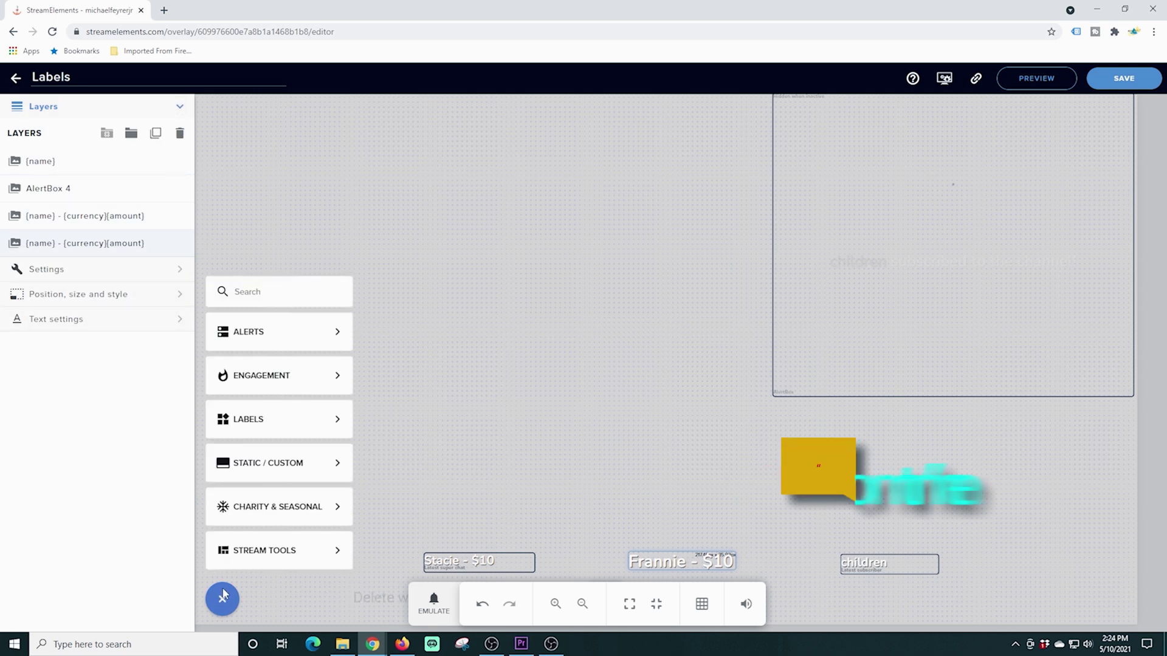
pyautogui.moveTo(253, 477)
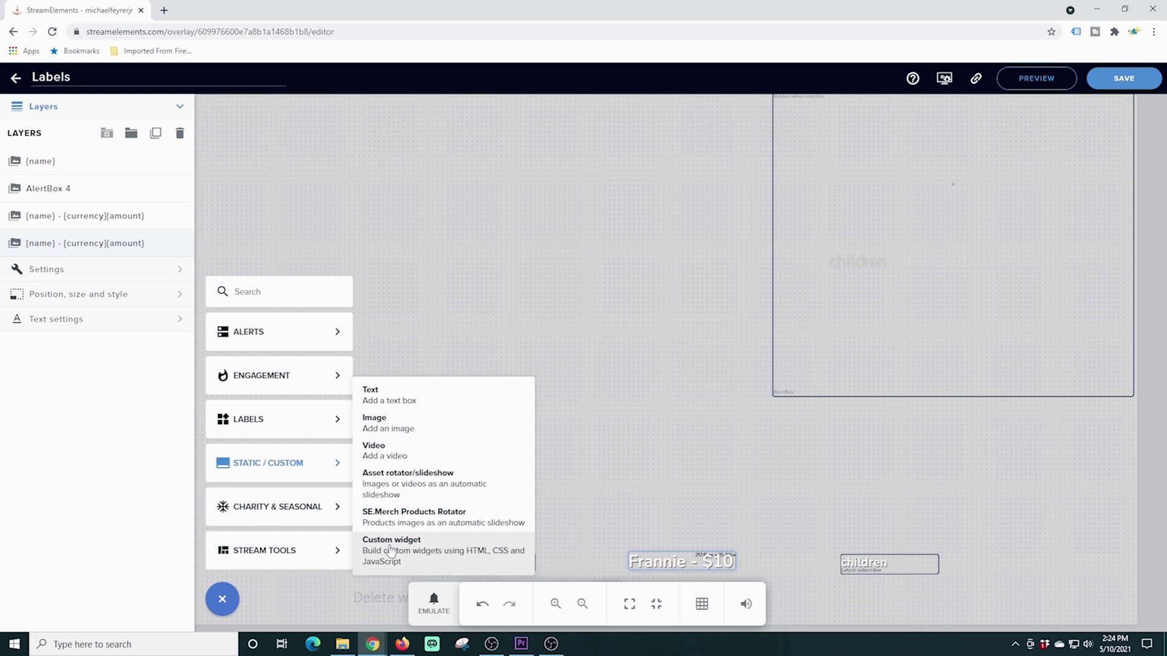
pyautogui.moveTo(323, 551)
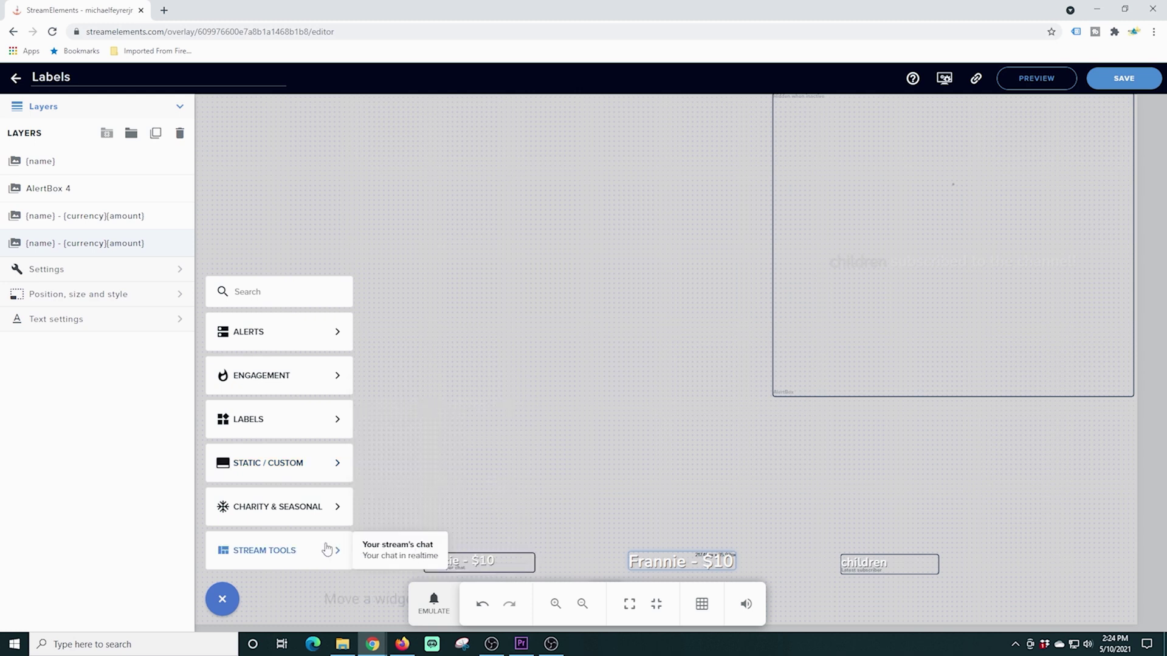
pyautogui.click(386, 558)
# Reposition the chat widget and enlarge it to about 420x670.
pyautogui.moveTo(263, 169)
pyautogui.mouseDown()
pyautogui.moveTo(365, 250)
pyautogui.moveTo(271, 166)
pyautogui.moveTo(278, 173)
pyautogui.mouseUp()
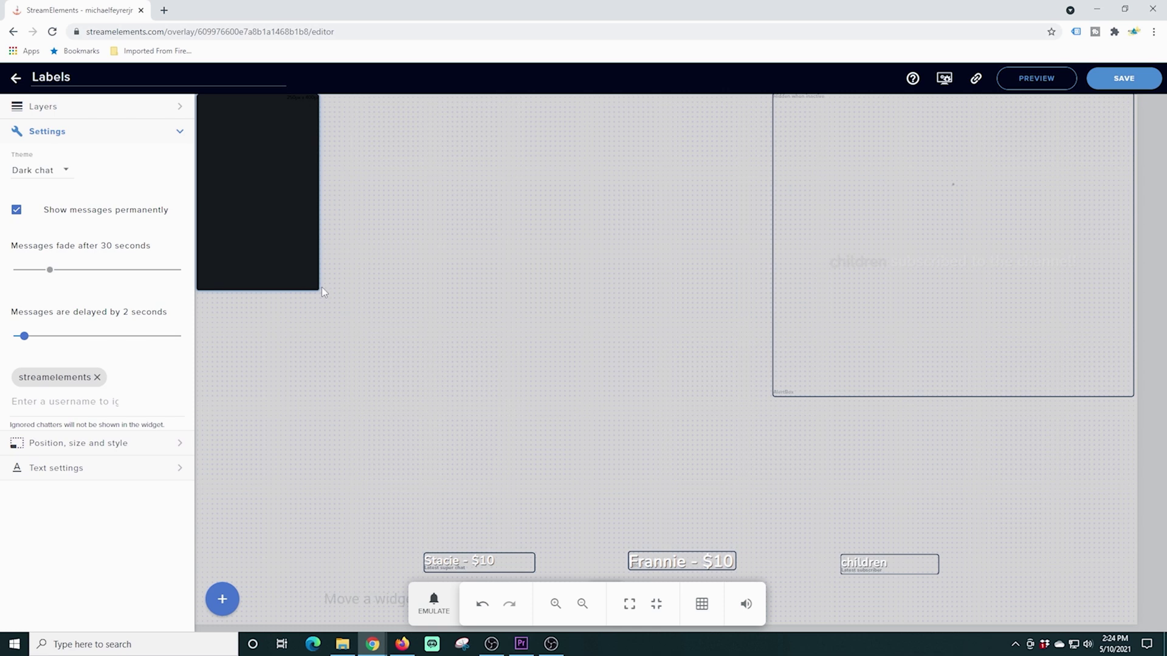
pyautogui.moveTo(317, 287); pyautogui.dragTo(418, 521)
pyautogui.moveTo(395, 472); pyautogui.dragTo(334, 389)
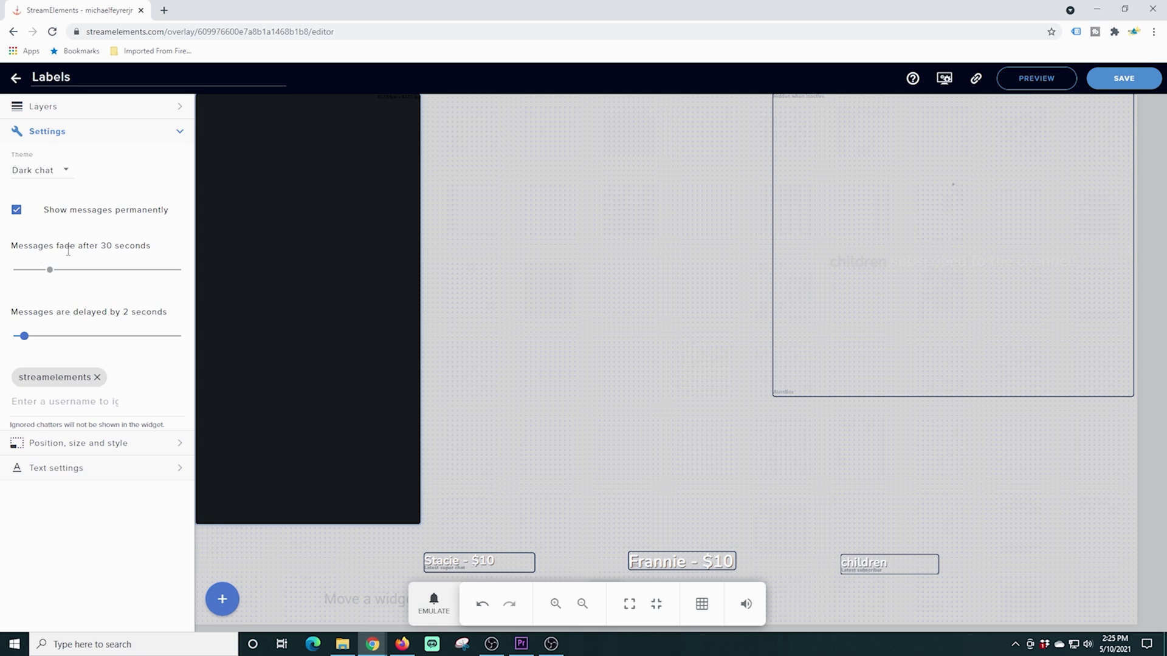
# Review the chat widget's ignored usernames and text settings, then save the overlay and switch to OBS.
pyautogui.click(88, 379)
pyautogui.click(68, 401)
pyautogui.click(181, 469)
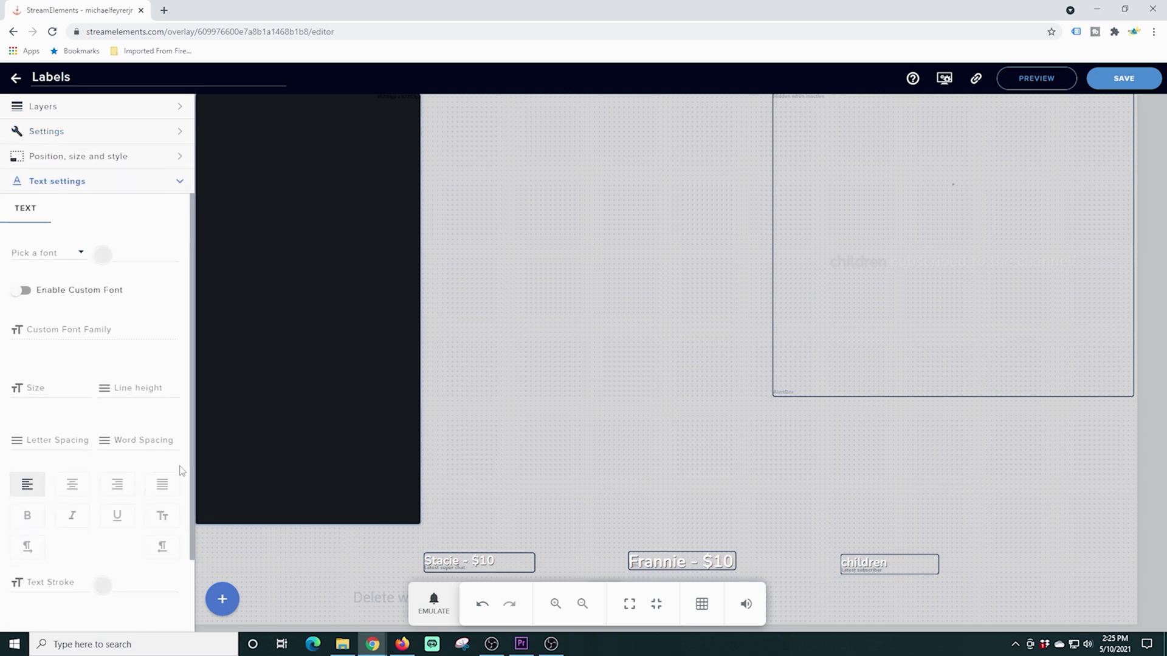
pyautogui.click(182, 186)
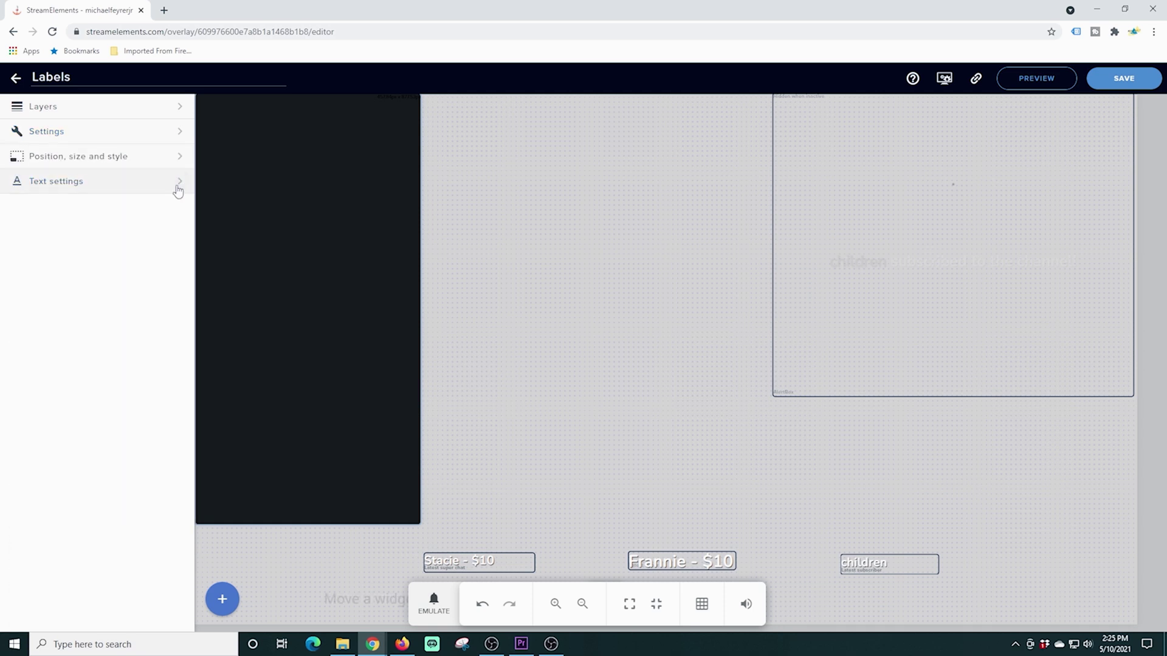
pyautogui.click(1122, 82)
pyautogui.click(552, 643)
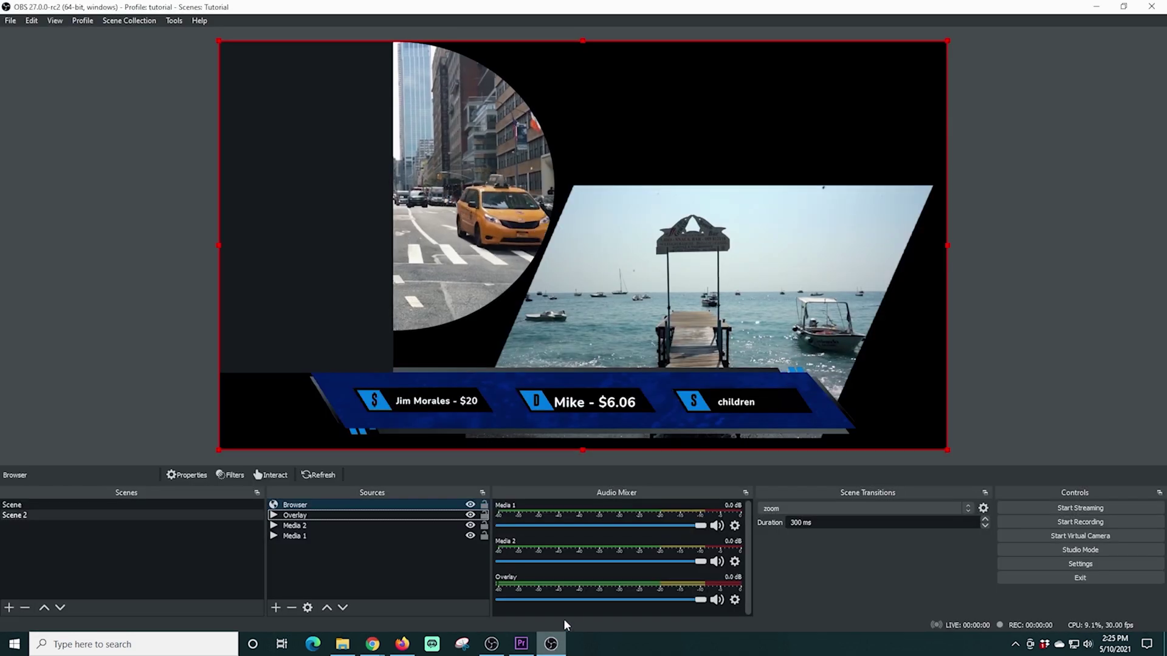
# Select the Media 1 and Browser sources in the OBS preview, then go back to the editor.
pyautogui.click(312, 212)
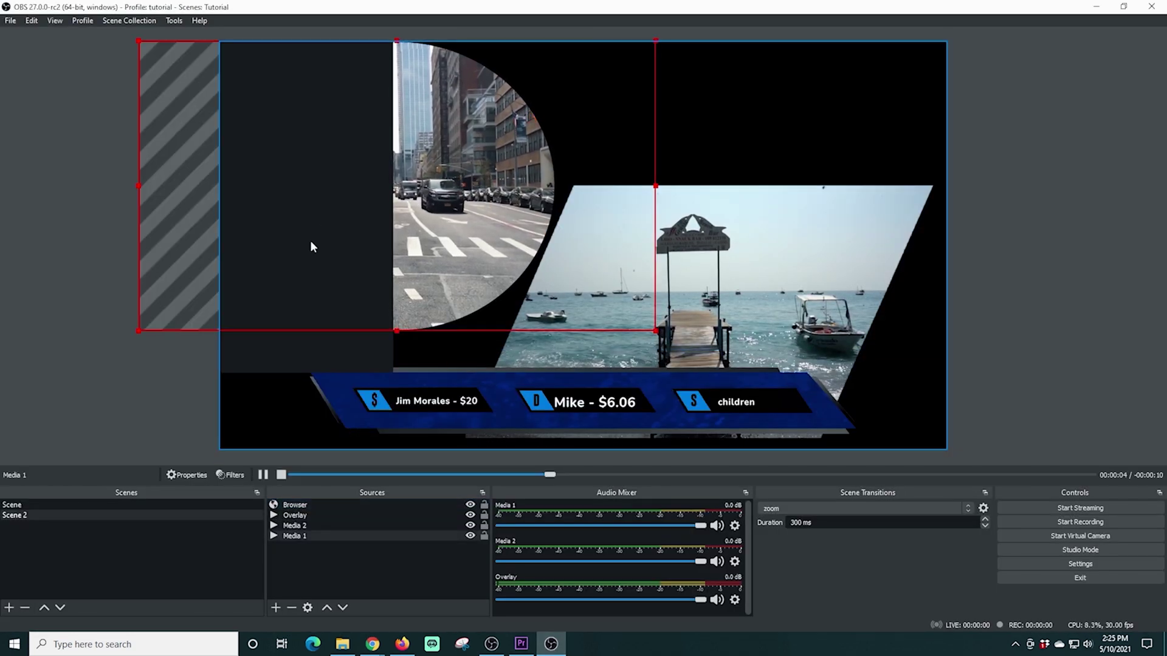
pyautogui.click(347, 355)
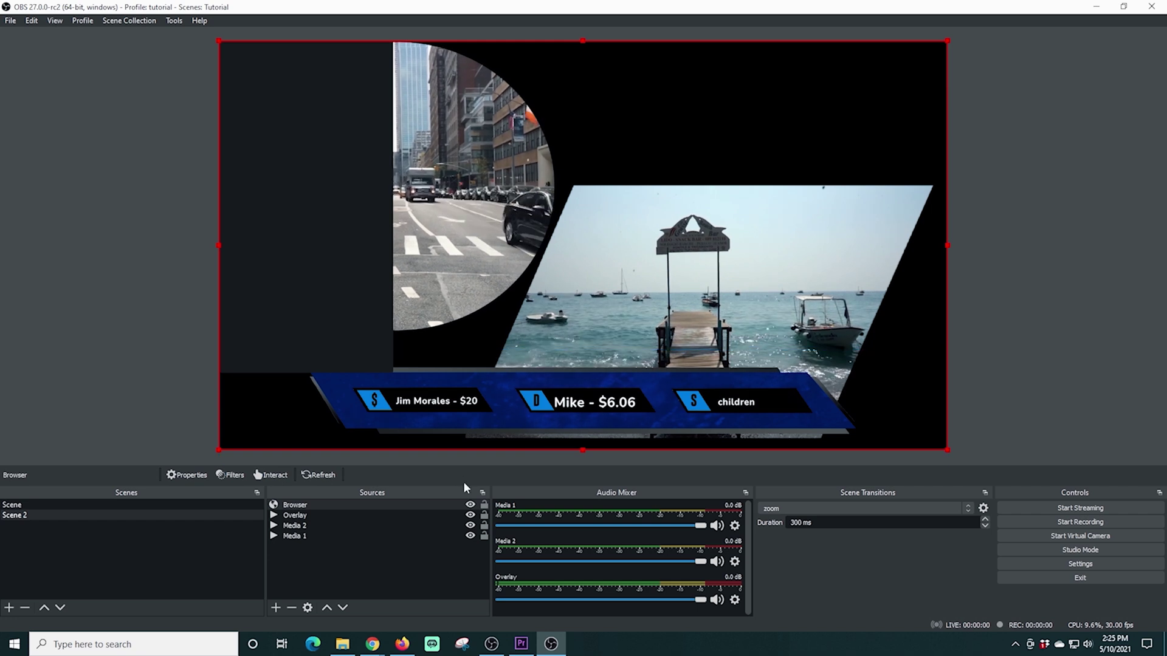
pyautogui.moveTo(375, 644)
pyautogui.click(410, 601)
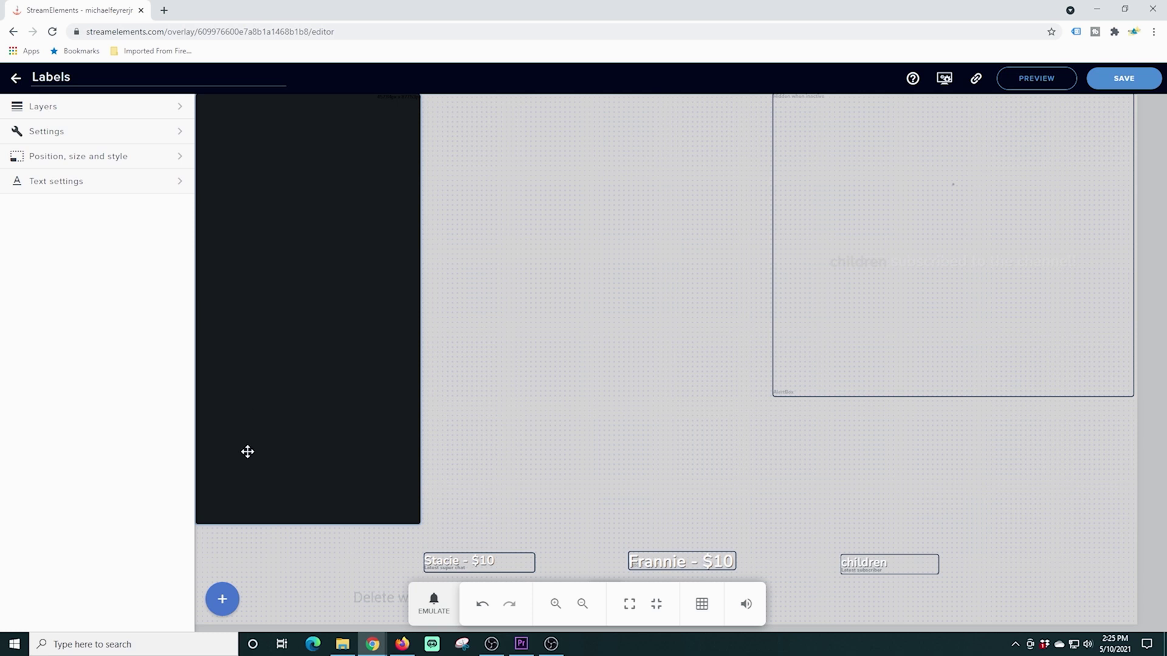
# Delete the 'Your stream's chat 6' layer and browse the widget categories under +.
pyautogui.click(178, 107)
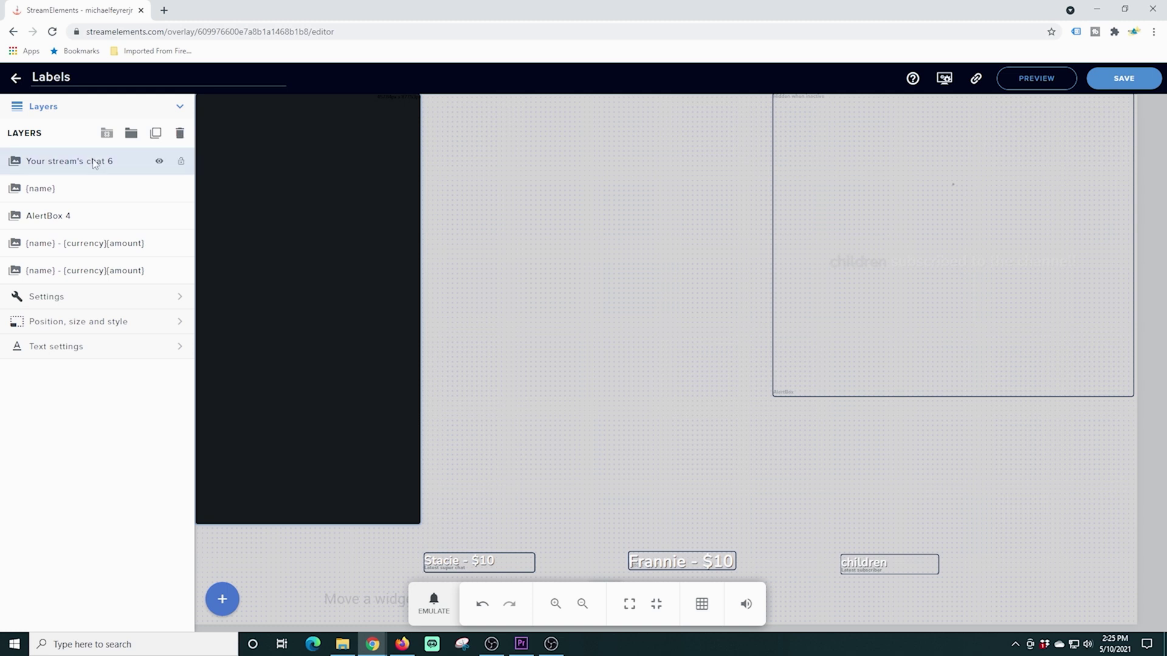
pyautogui.click(180, 134)
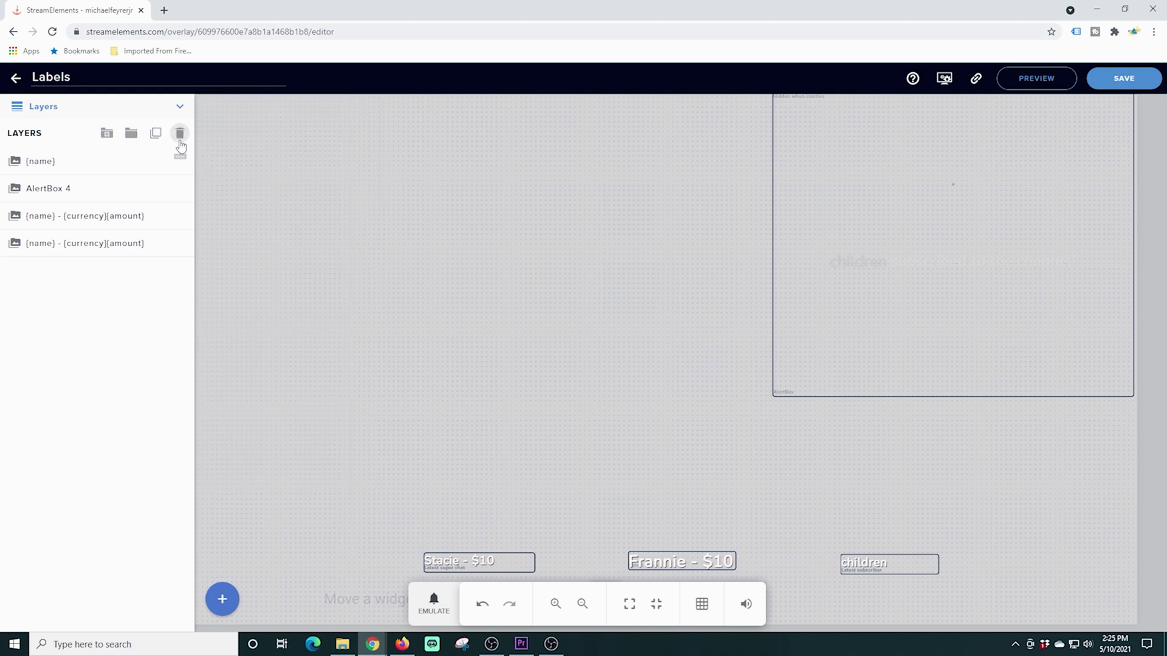
pyautogui.click(230, 600)
pyautogui.moveTo(260, 515)
pyautogui.moveTo(385, 506)
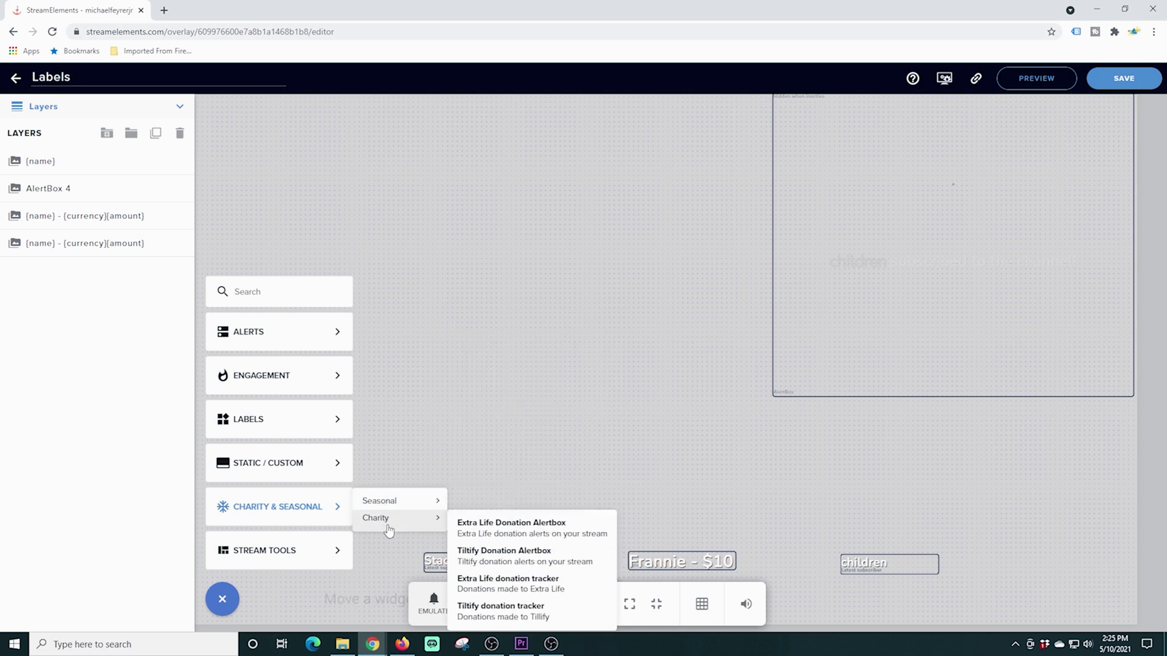
pyautogui.moveTo(297, 473)
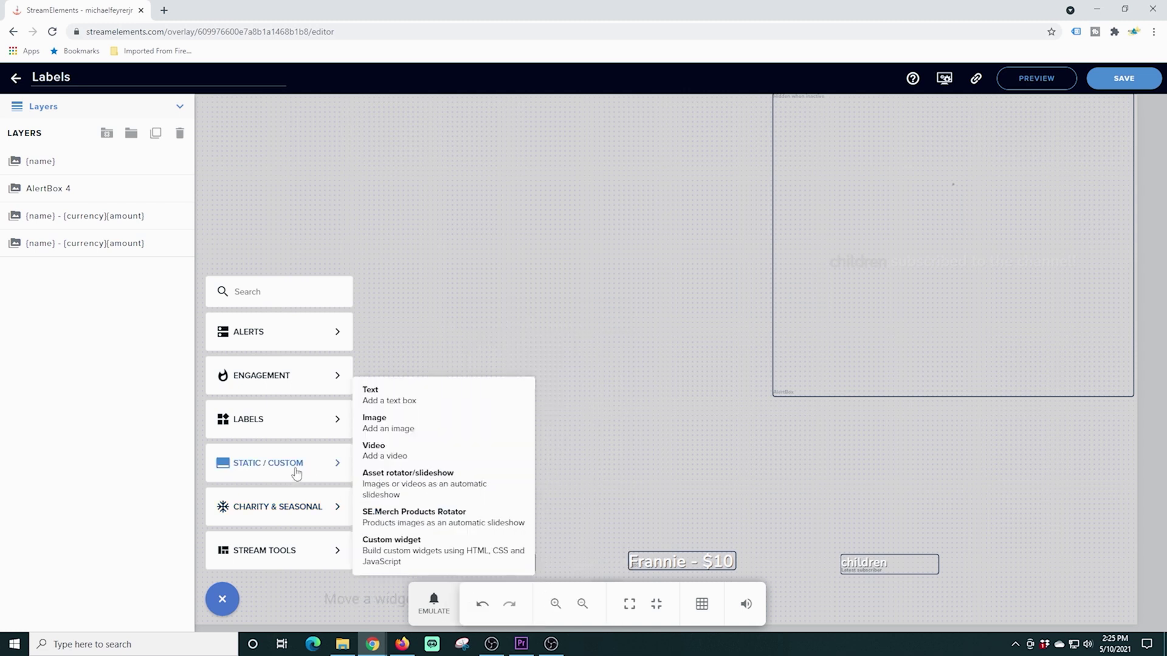
# Add an Asset rotator/slideshow widget, open its upload dialog, and close it without adding images.
pyautogui.click(416, 487)
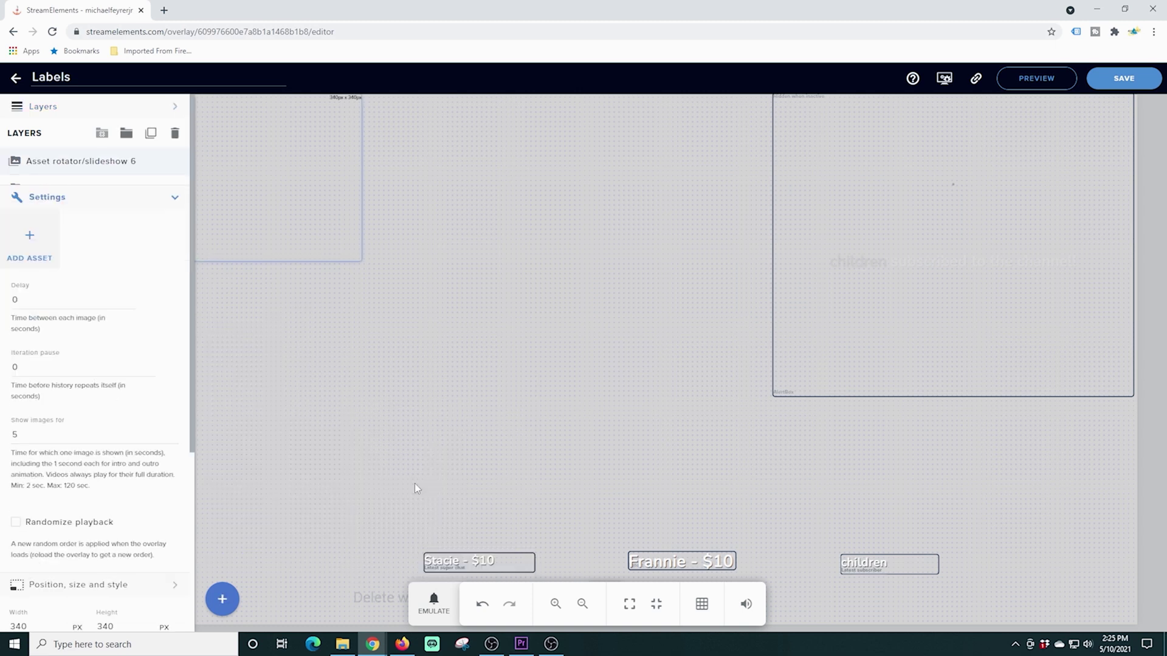
pyautogui.click(30, 178)
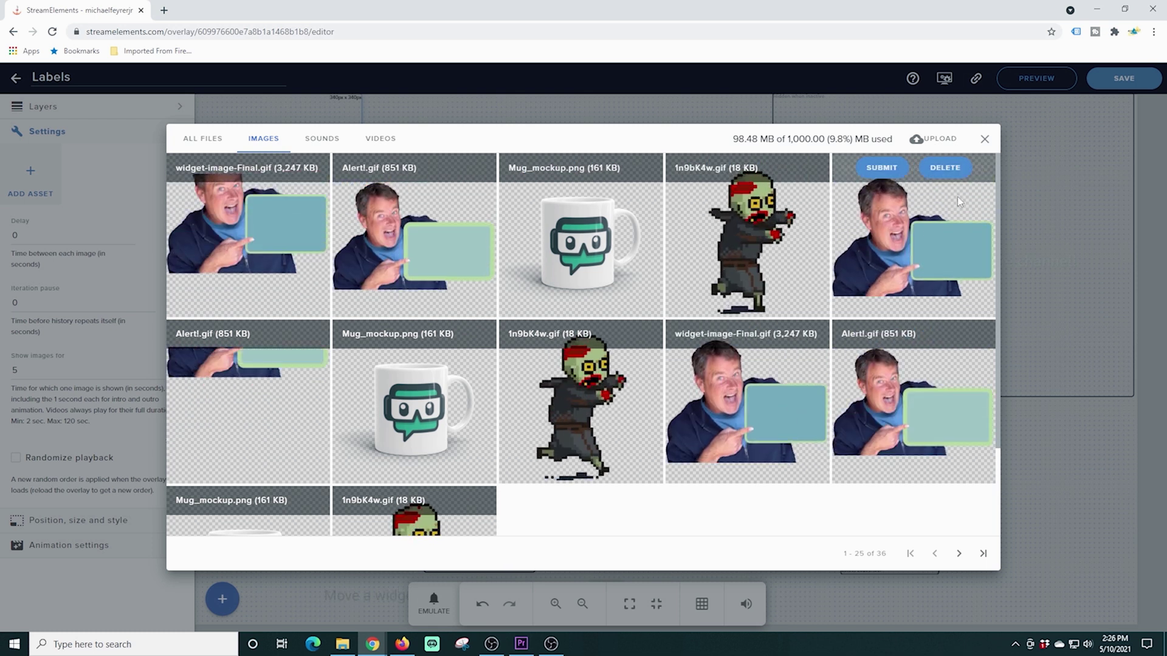
pyautogui.click(934, 138)
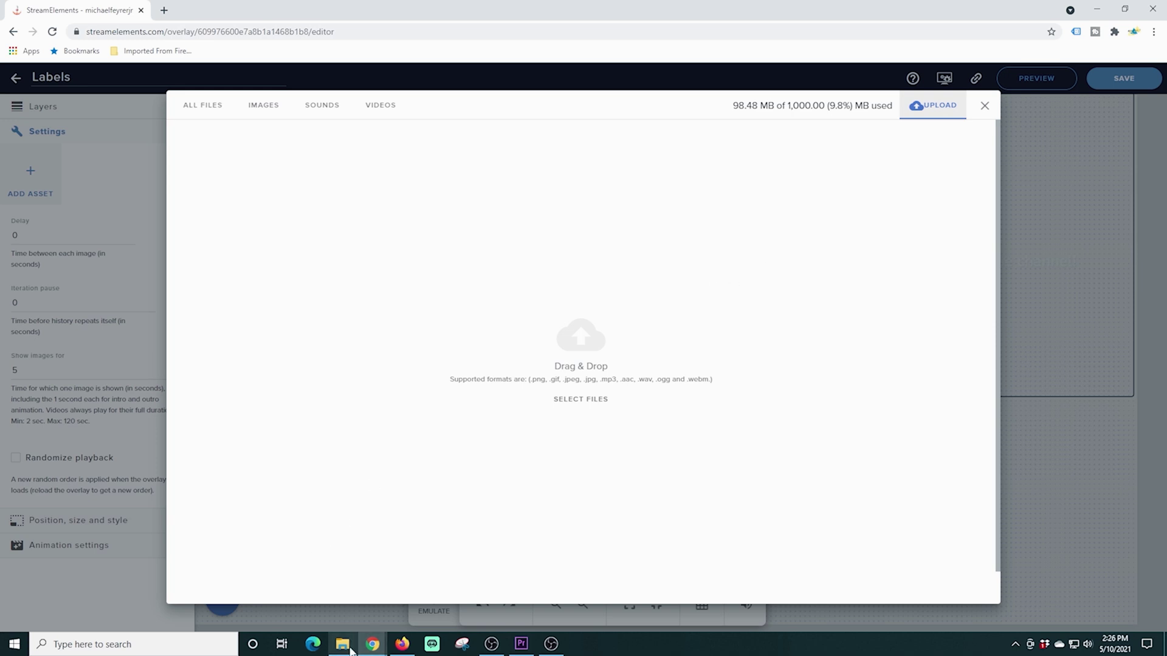
pyautogui.moveTo(340, 646)
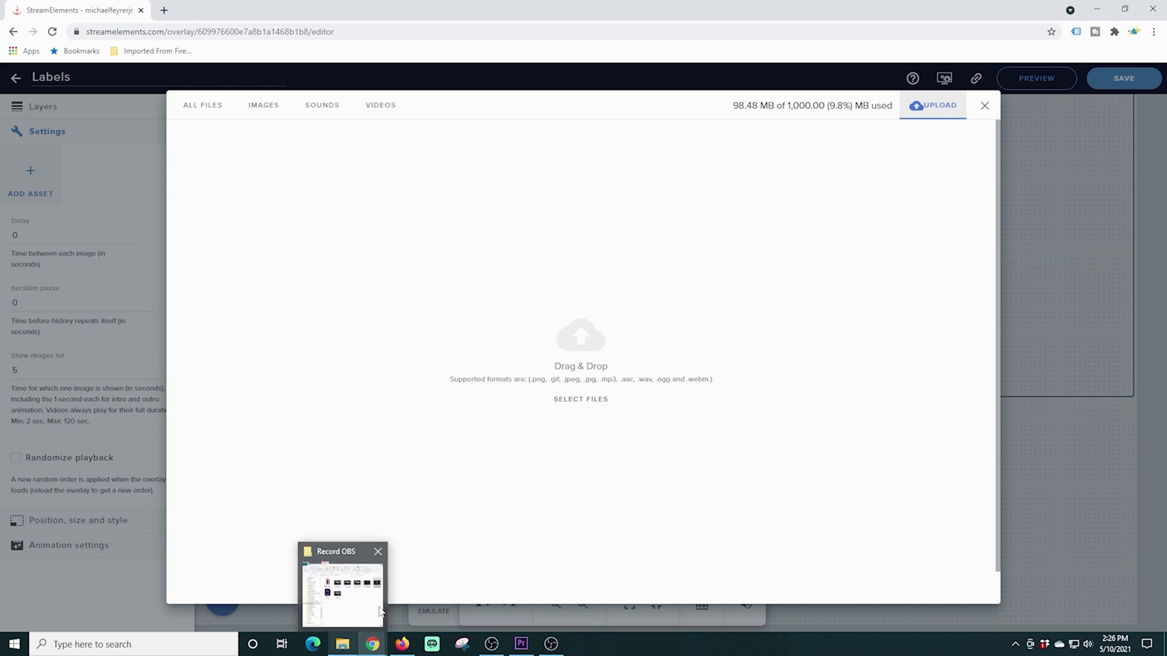
pyautogui.click(984, 106)
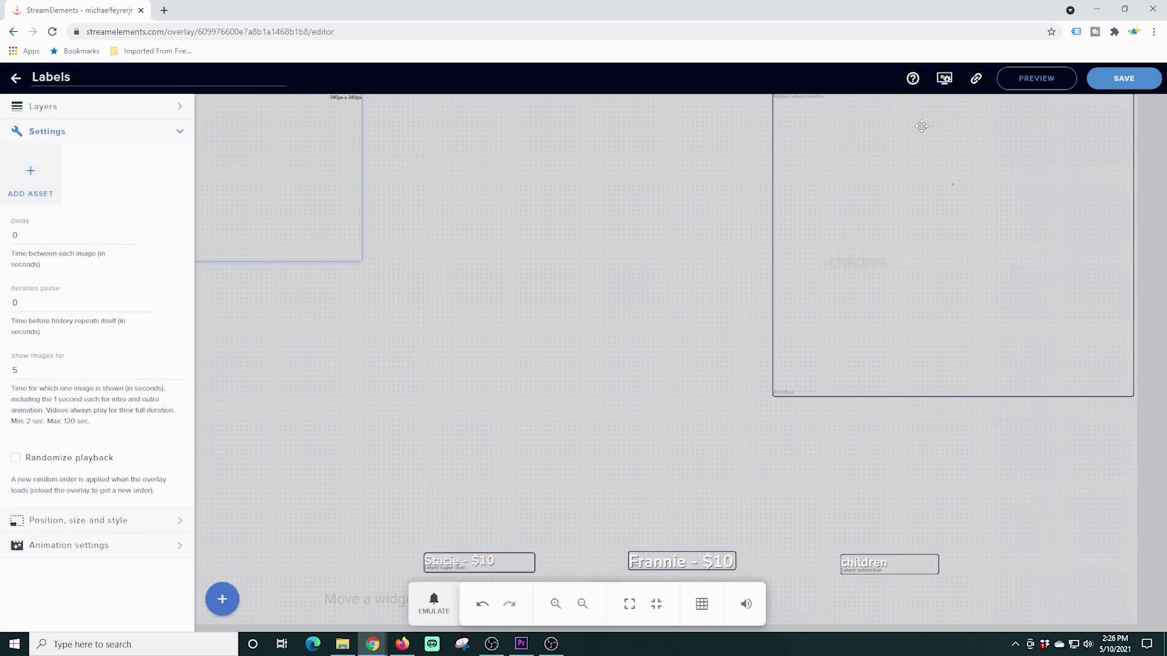
pyautogui.click(179, 111)
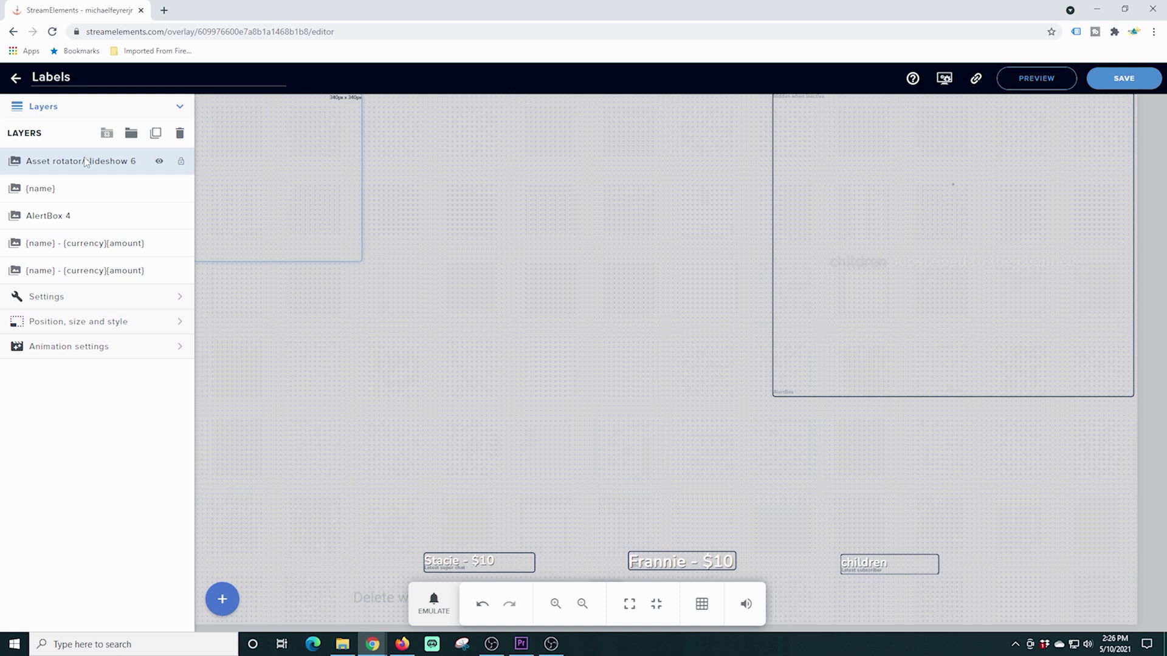
# Delete the Asset rotator/slideshow 6 layer and browse the Static/Custom and Engagement widgets.
pyautogui.click(179, 133)
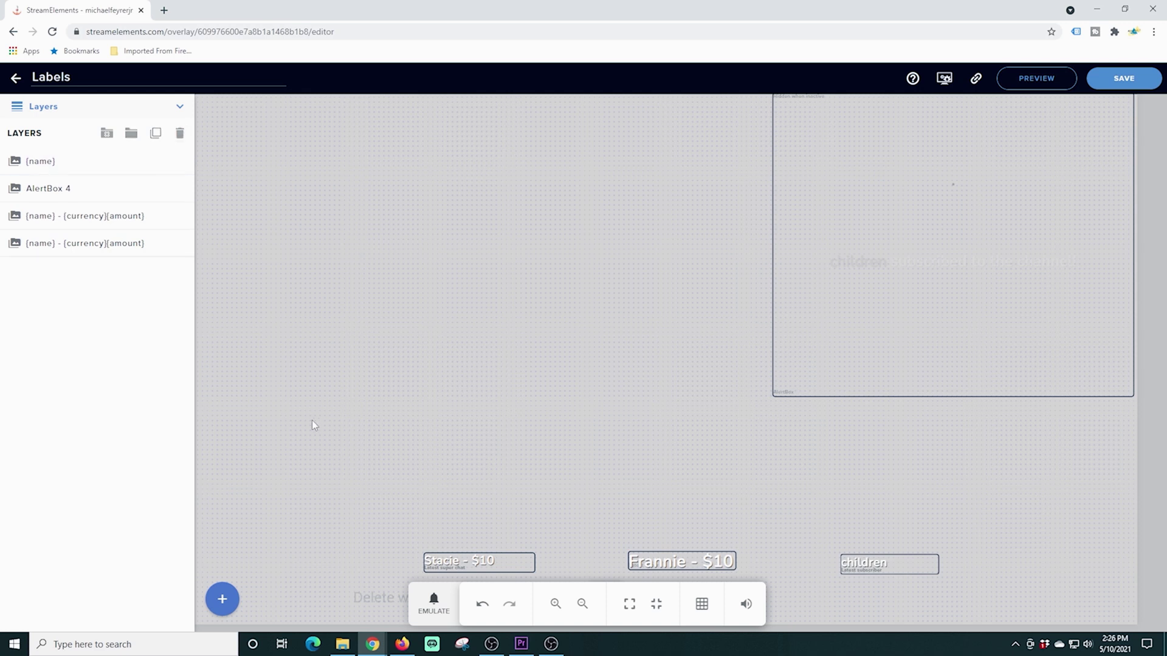
pyautogui.click(221, 602)
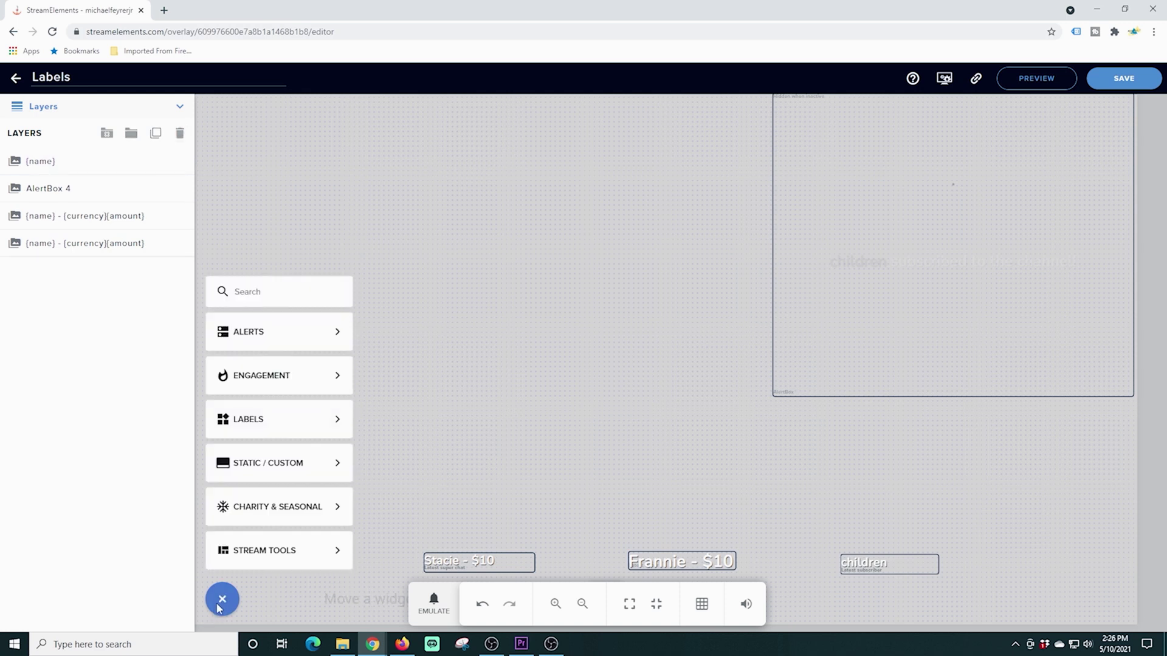
pyautogui.moveTo(268, 472)
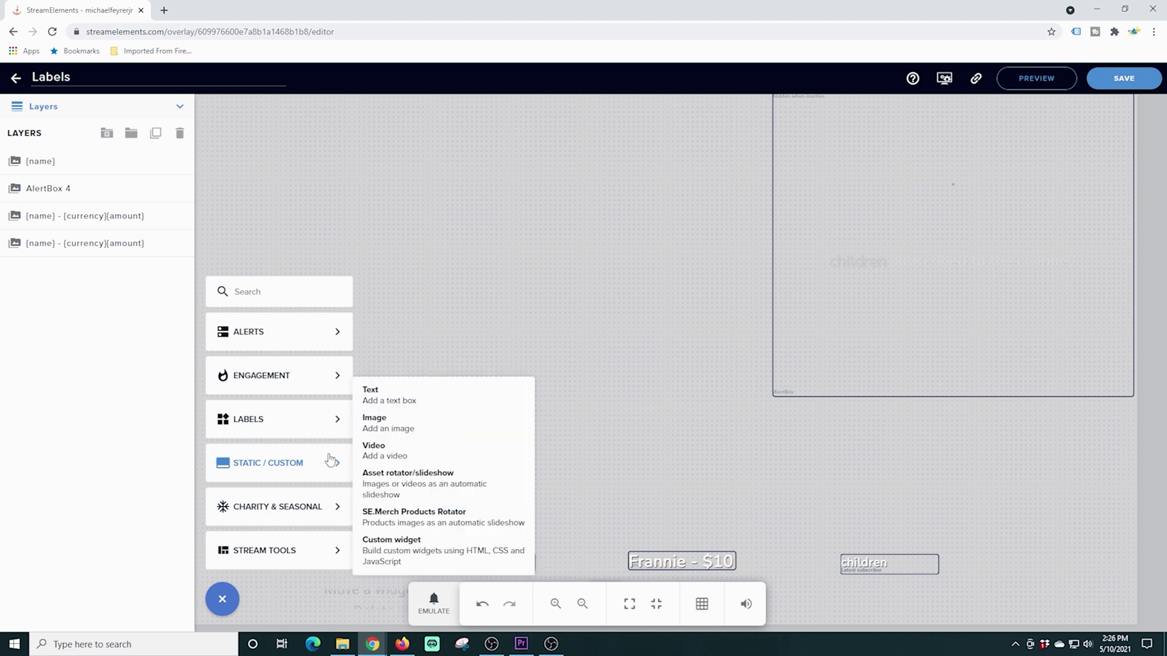
pyautogui.moveTo(314, 381)
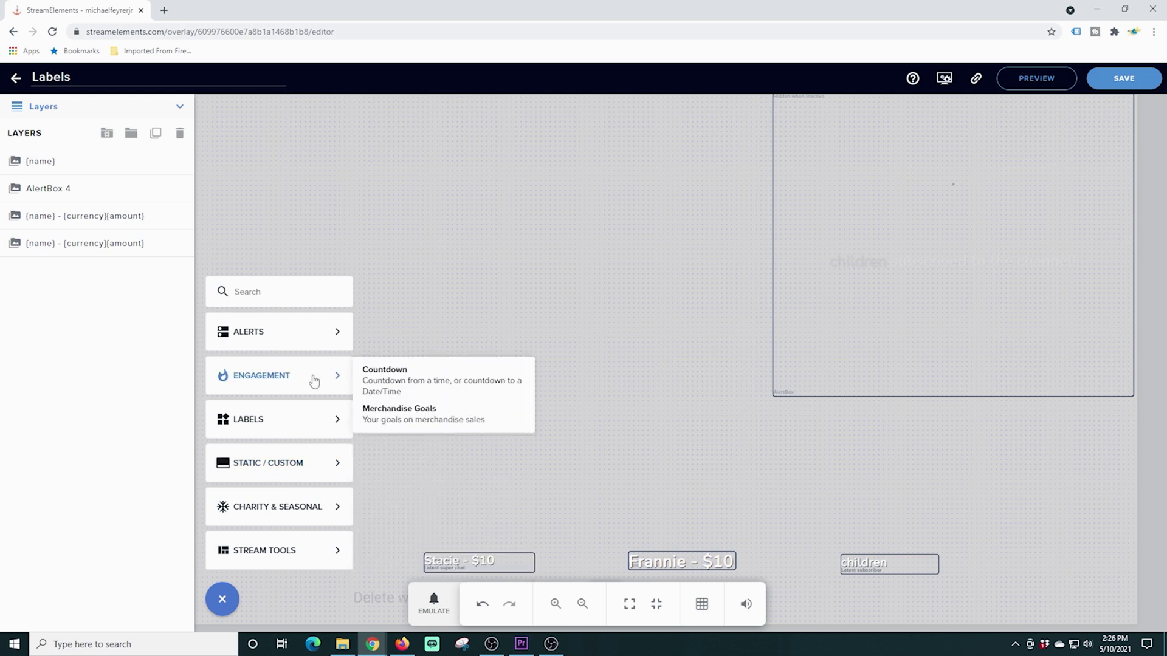
# Add a Countdown widget near the canvas centre, keeping it on Count to exact time.
pyautogui.click(435, 384)
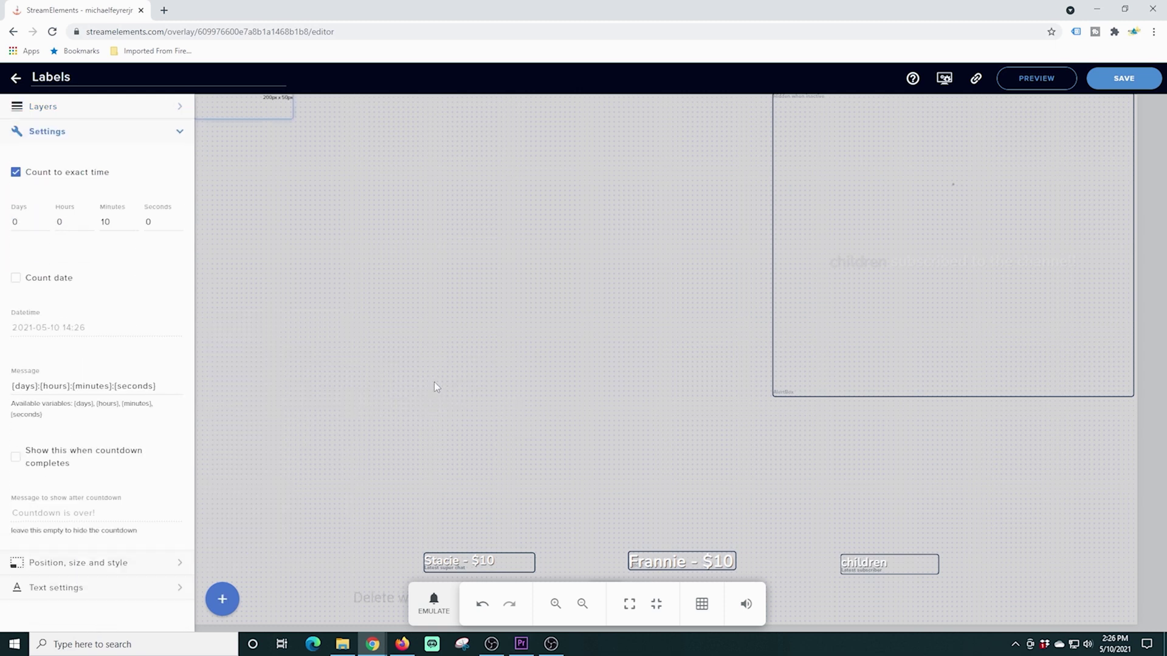
pyautogui.moveTo(223, 102); pyautogui.dragTo(497, 321)
pyautogui.click(16, 173)
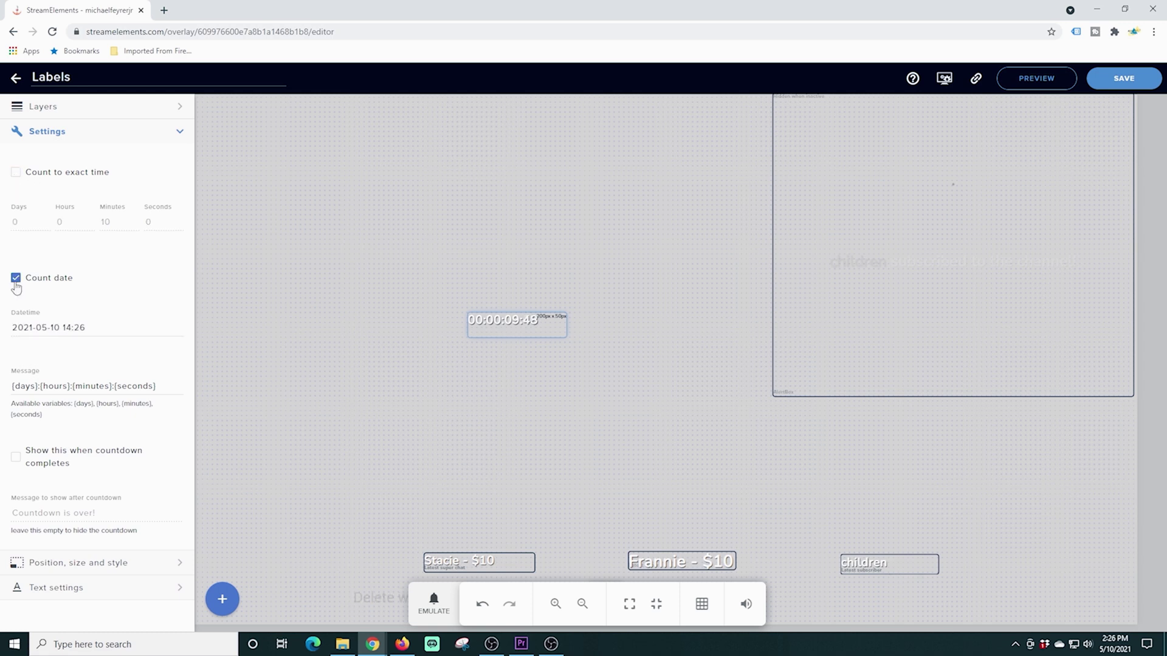
pyautogui.click(16, 174)
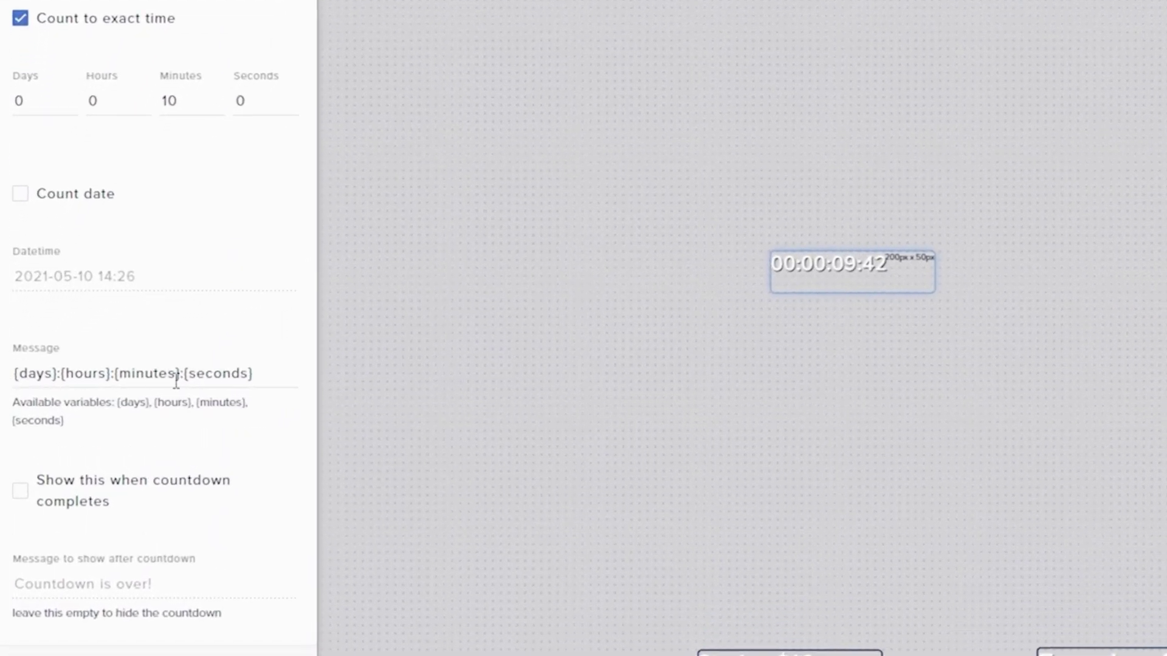
# Trim the timer format to {minutes}:{seconds} and enable the 'Countdown is over!' end message.
pyautogui.moveTo(113, 372); pyautogui.dragTo(2, 376)
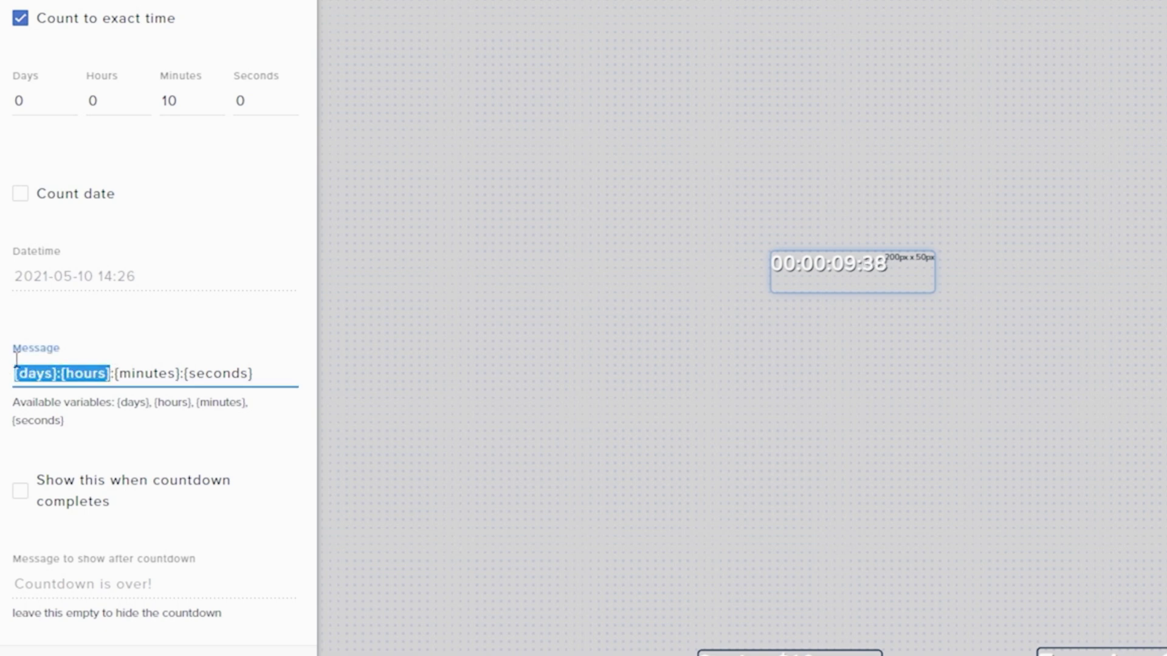
pyautogui.press('BackSpace')
pyautogui.press('Delete')
pyautogui.click(155, 330)
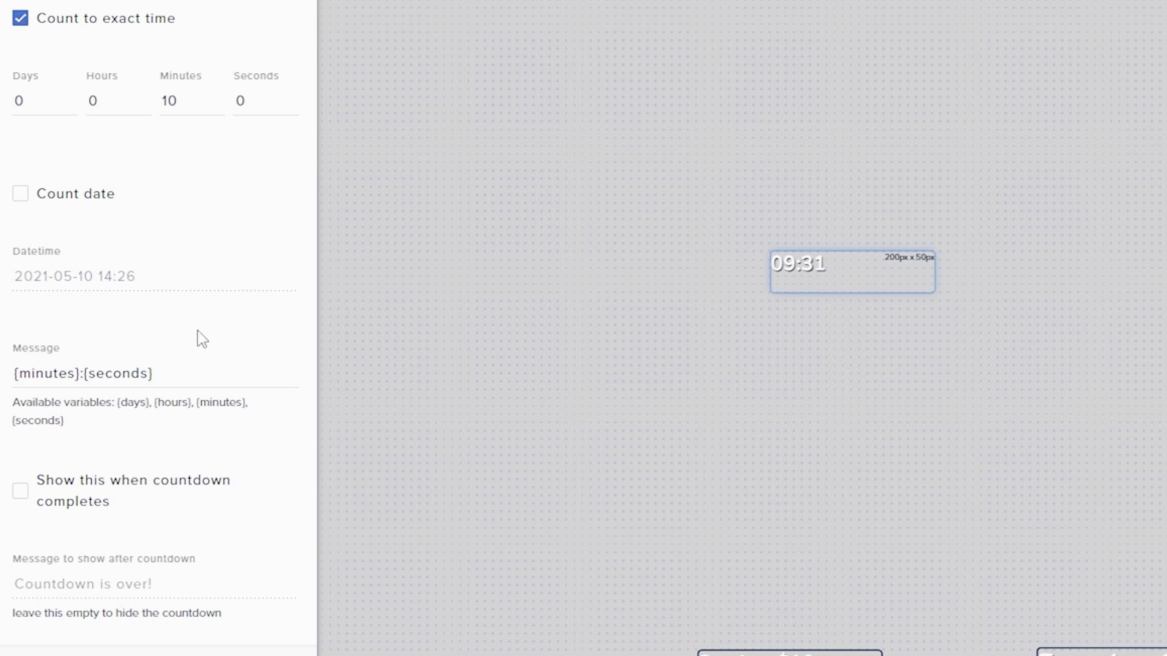
pyautogui.click(20, 491)
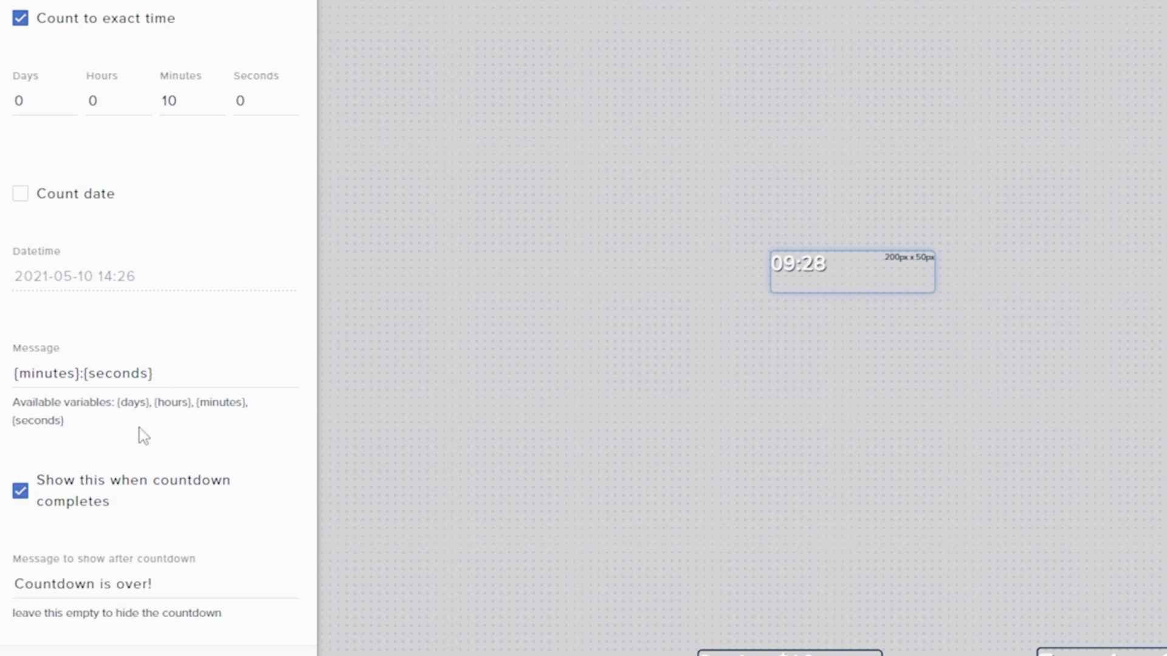
pyautogui.moveTo(152, 583); pyautogui.dragTo(2, 599)
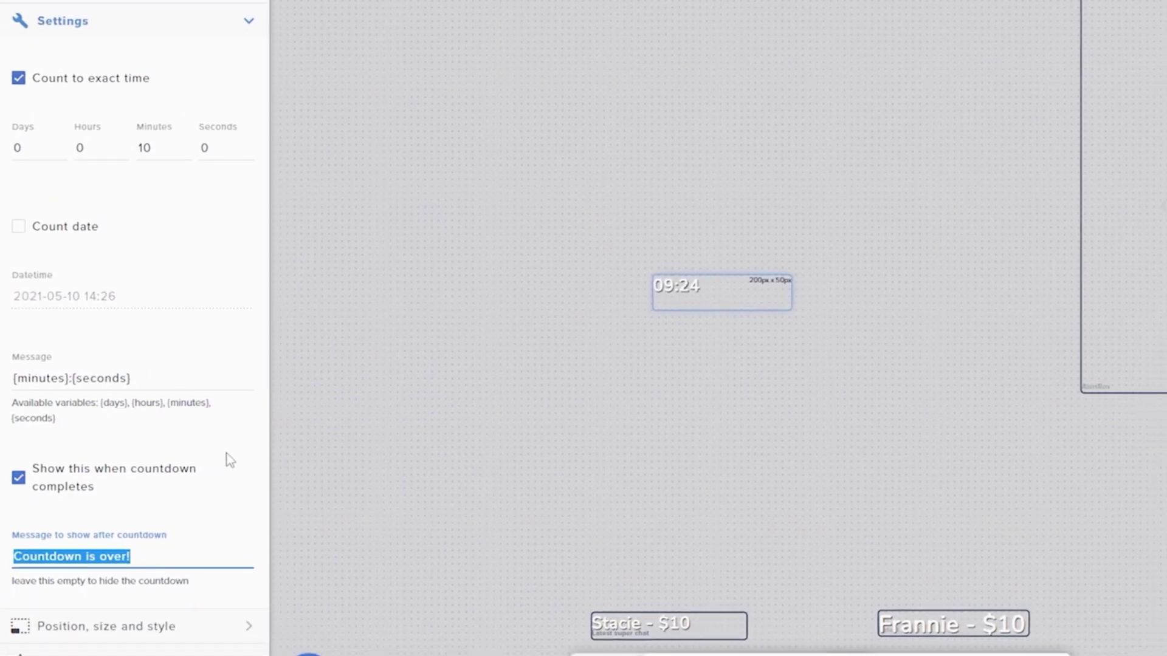
pyautogui.click(255, 477)
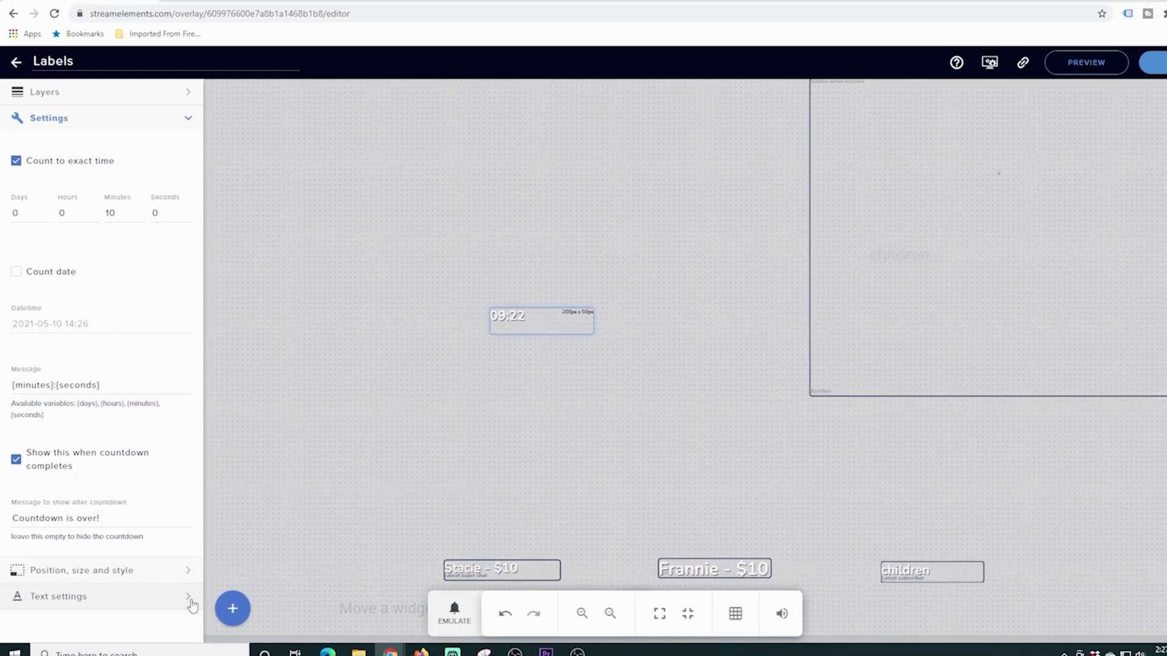
# Style the countdown text as centred Odibee Sans in pure red, rgb(255,0,0).
pyautogui.click(186, 598)
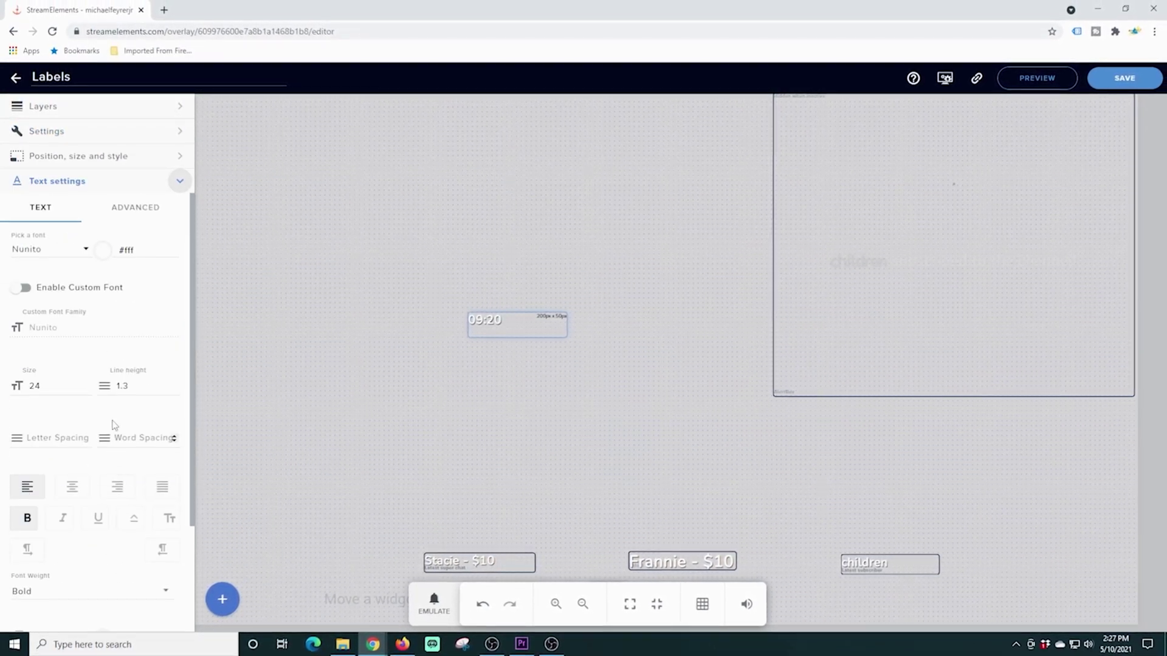
pyautogui.scroll(-3, 104, 347)
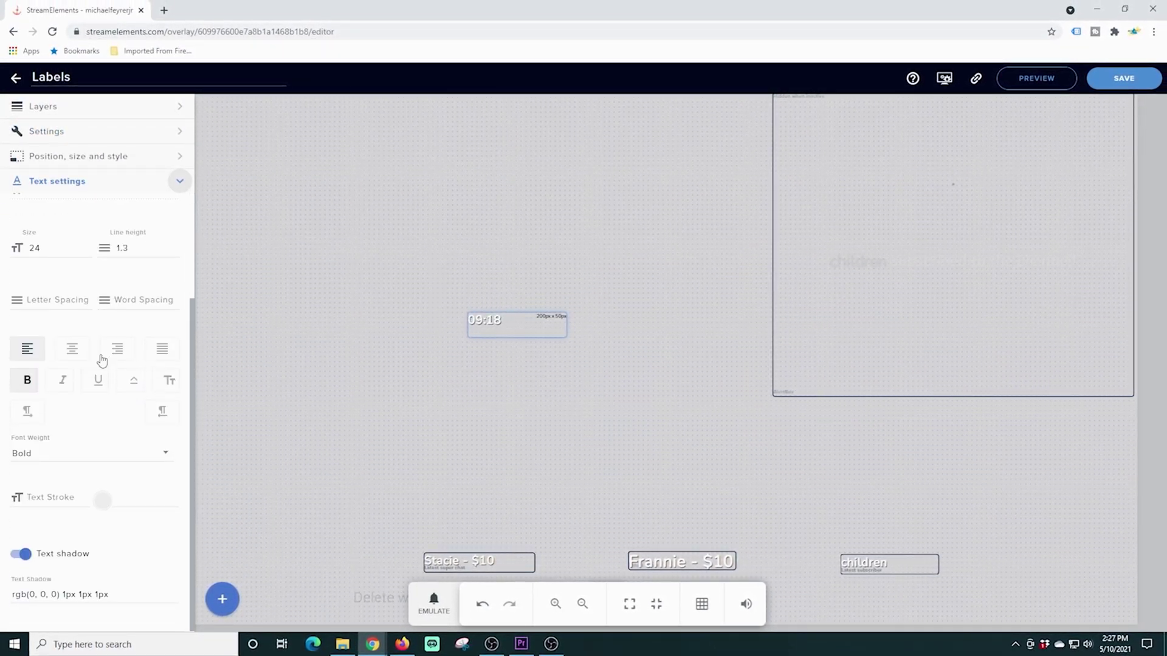
pyautogui.scroll(2, 101, 372)
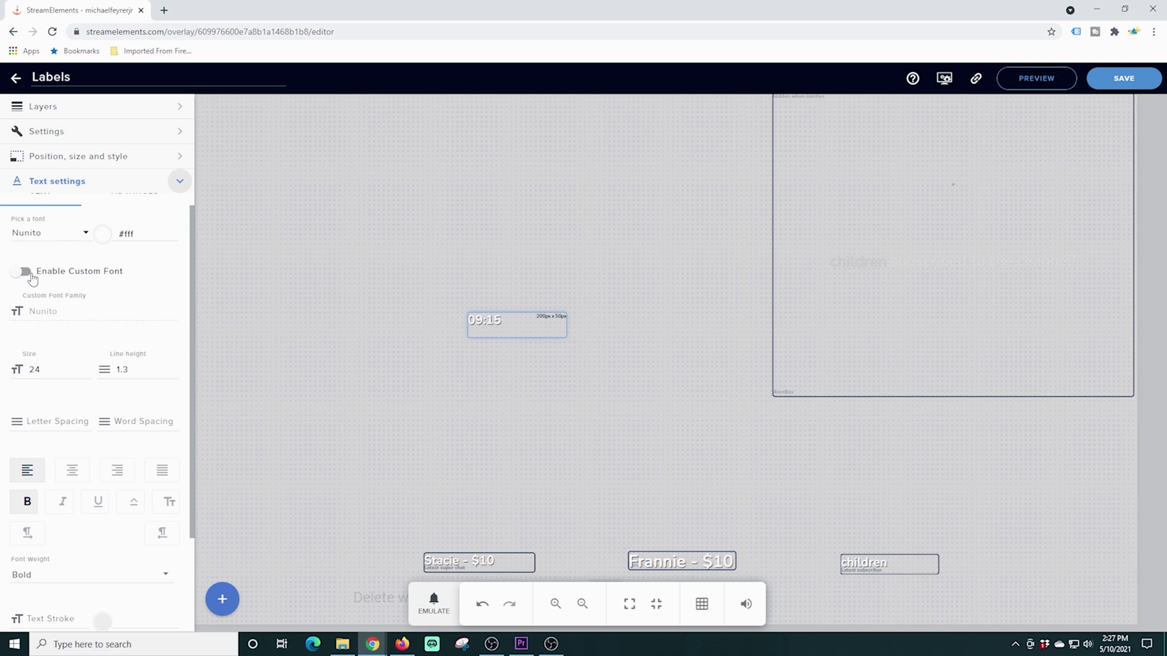
pyautogui.click(84, 236)
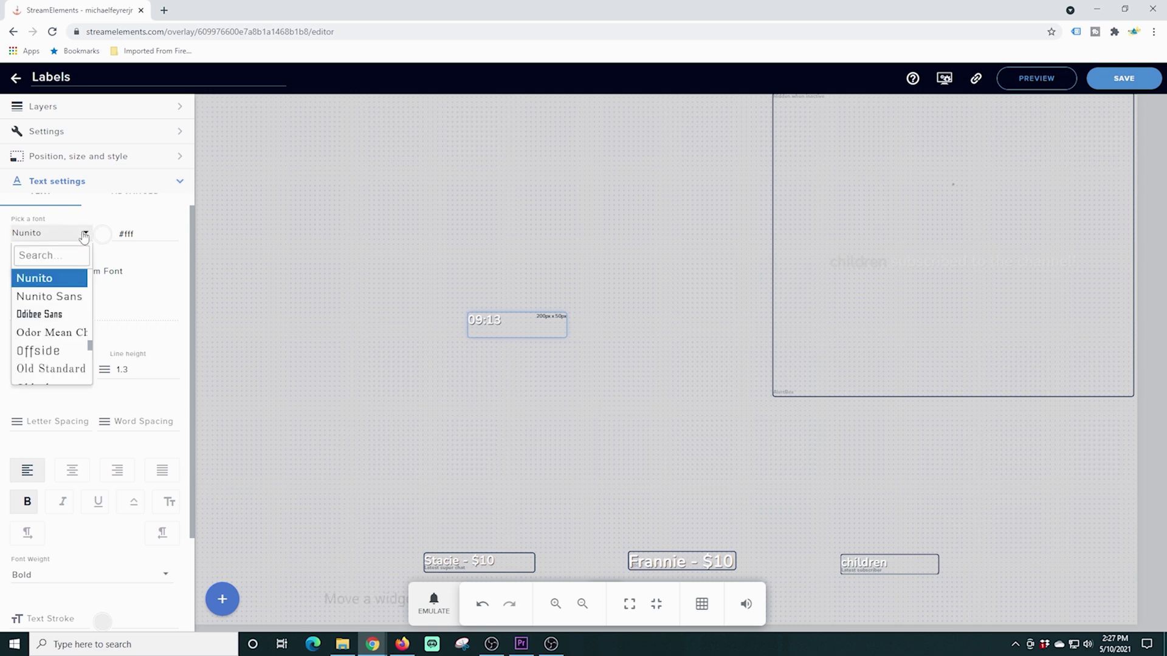
pyautogui.click(50, 320)
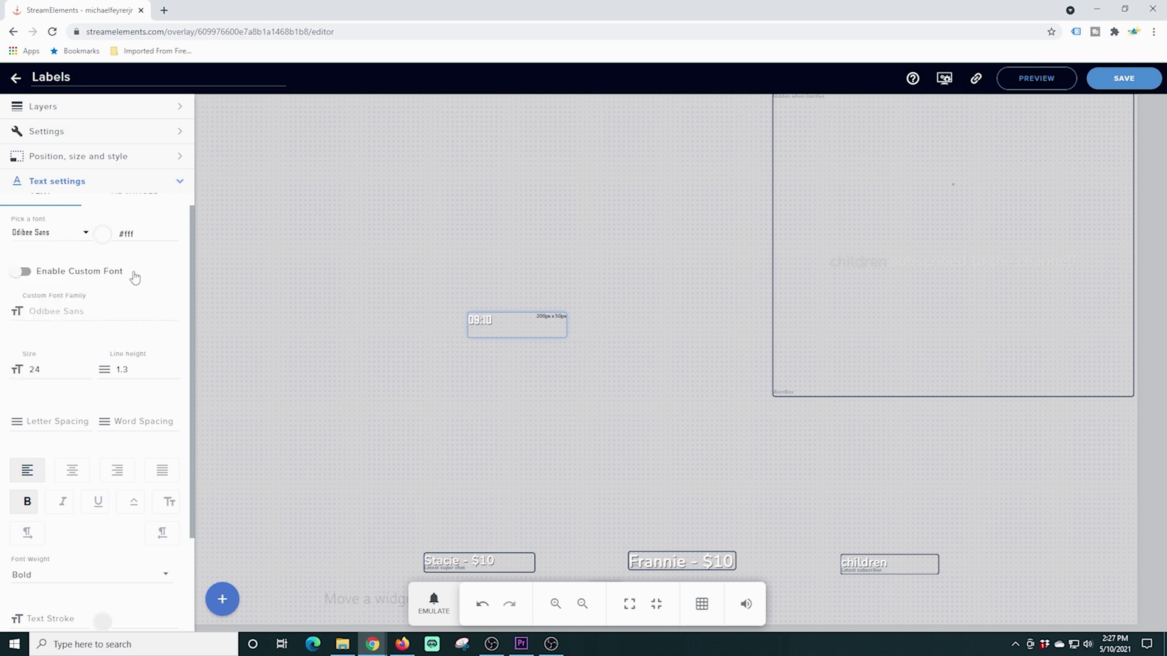
pyautogui.click(136, 233)
pyautogui.moveTo(103, 280)
pyautogui.mouseDown()
pyautogui.moveTo(115, 289)
pyautogui.moveTo(156, 243)
pyautogui.mouseUp()
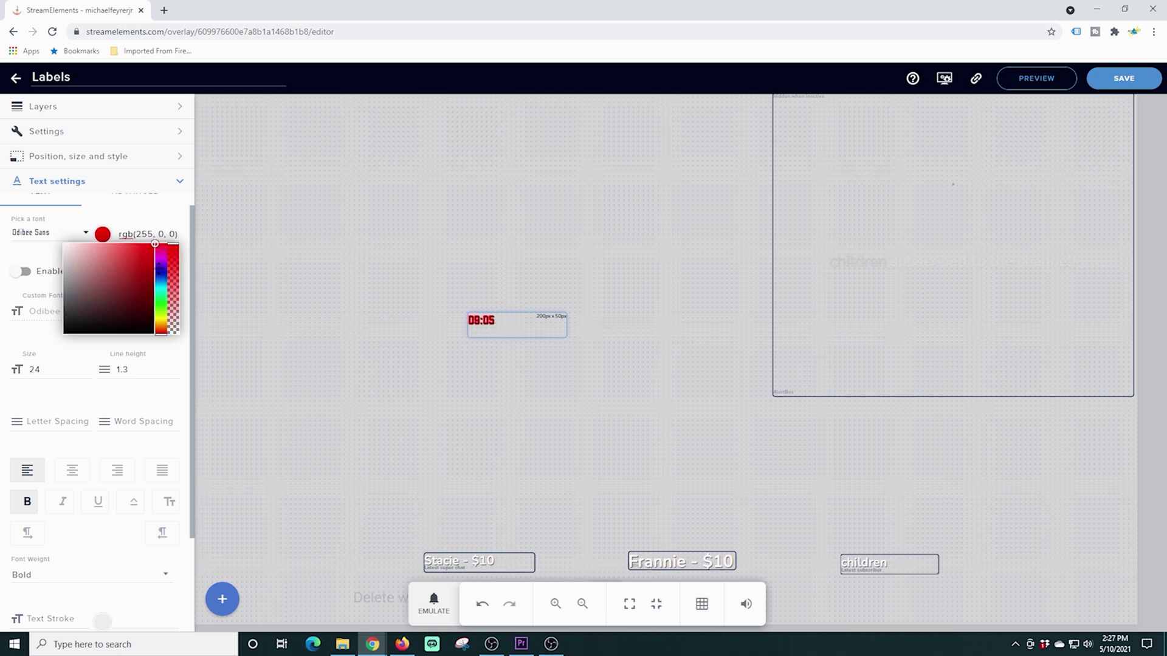
pyautogui.click(162, 217)
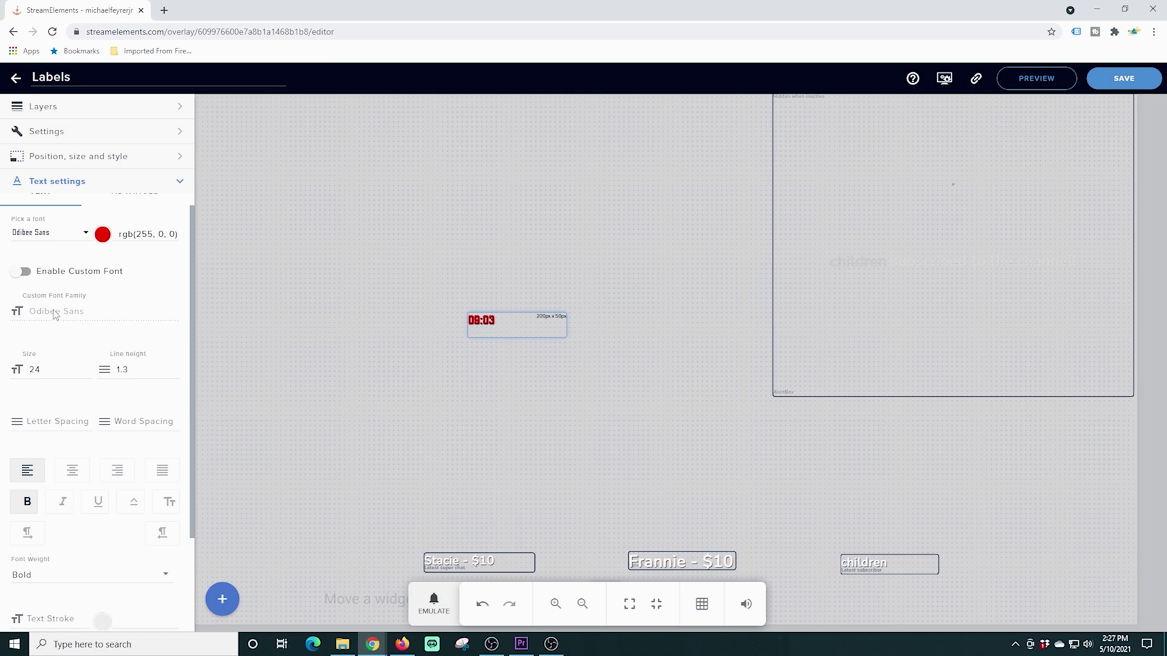
pyautogui.click(72, 471)
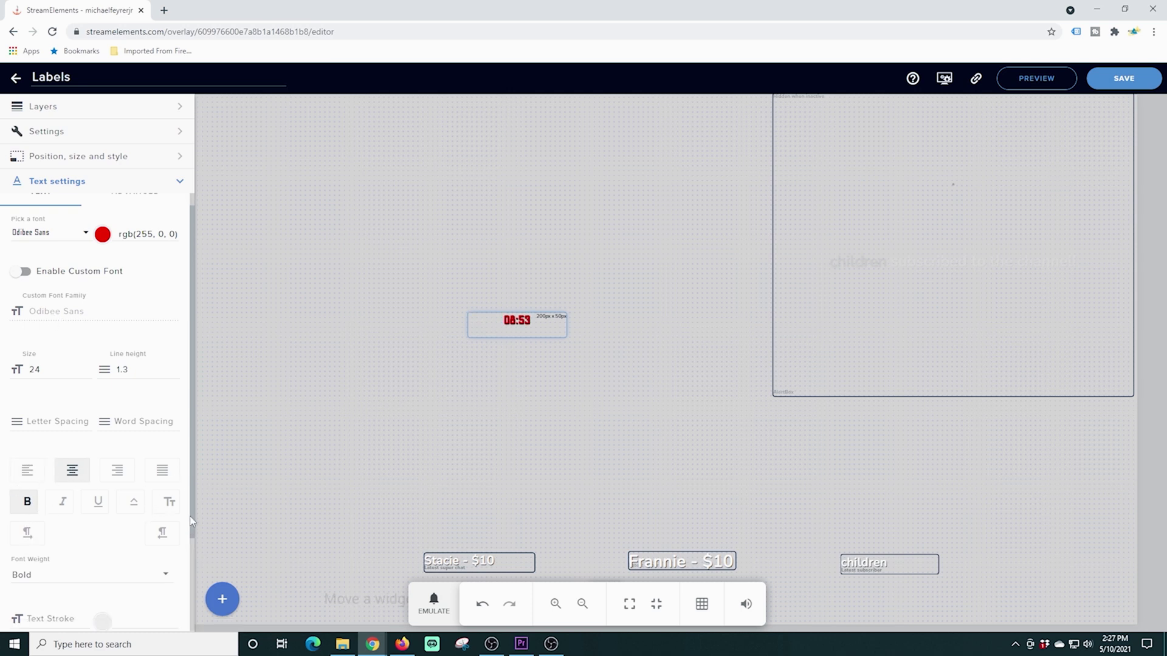
# Enlarge the timer widget, raise the font size to 159, and save the overlay.
pyautogui.scroll(-2, 182, 596)
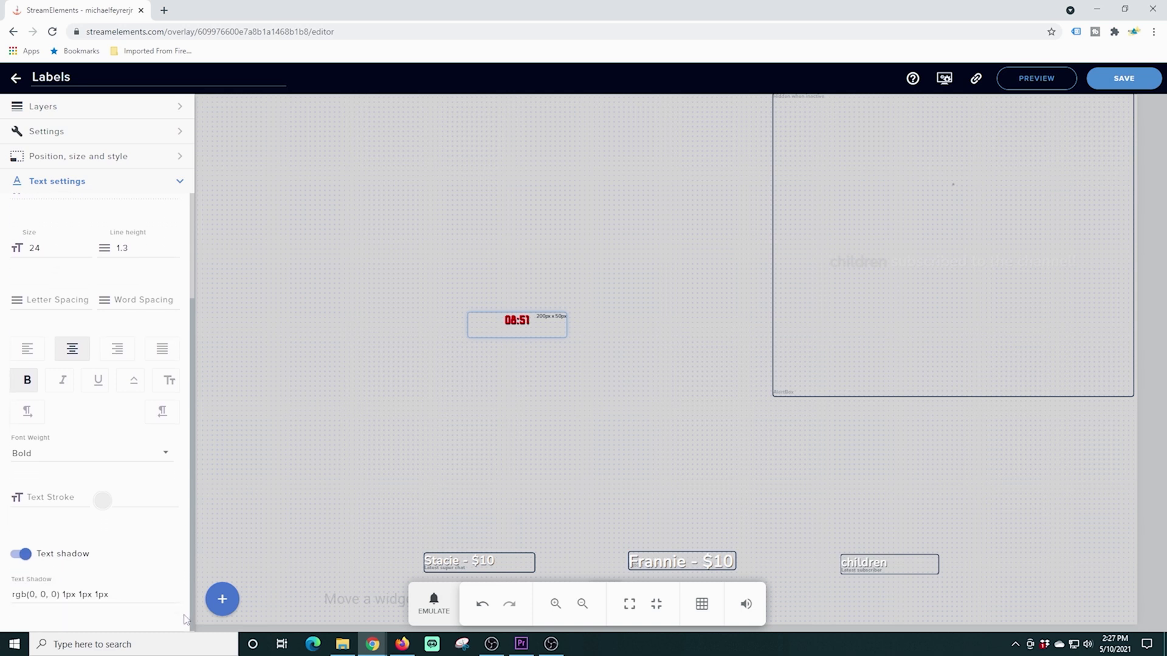
pyautogui.moveTo(561, 335); pyautogui.dragTo(635, 410)
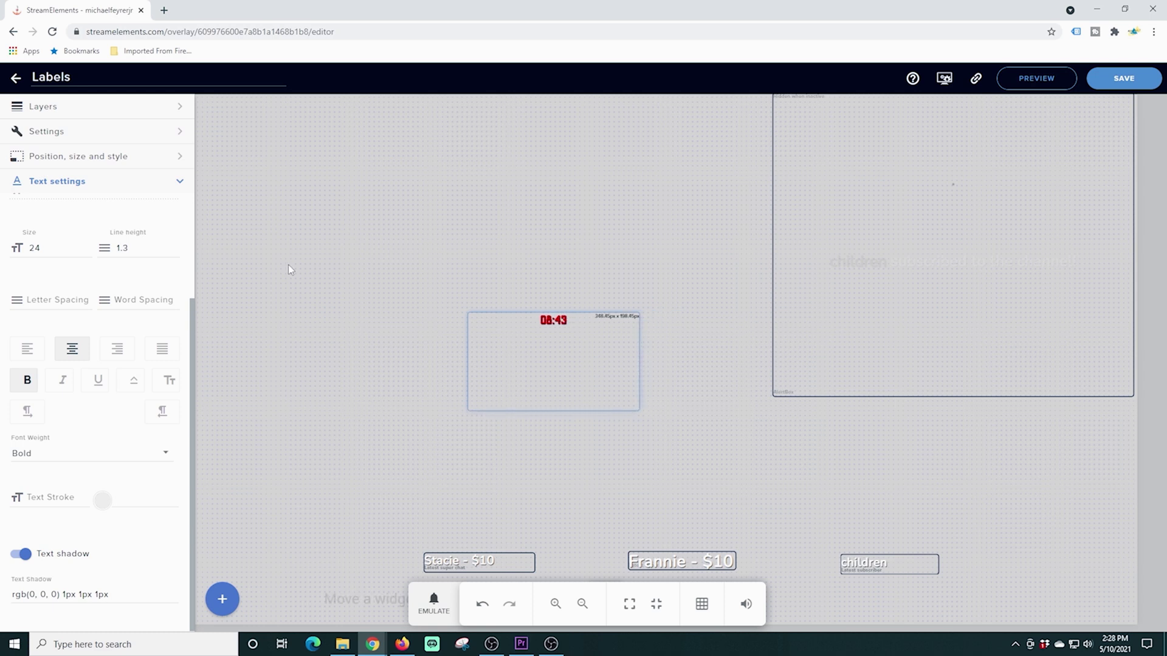
pyautogui.click(86, 247)
pyautogui.moveTo(86, 248); pyautogui.dragTo(641, 315)
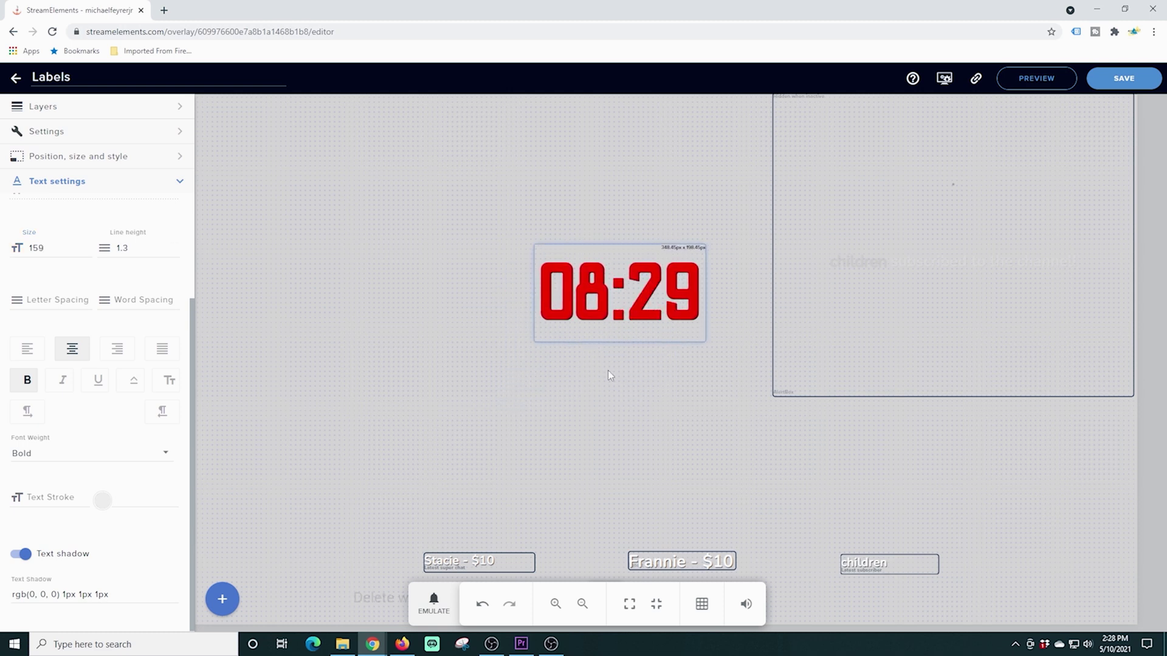
pyautogui.click(1124, 80)
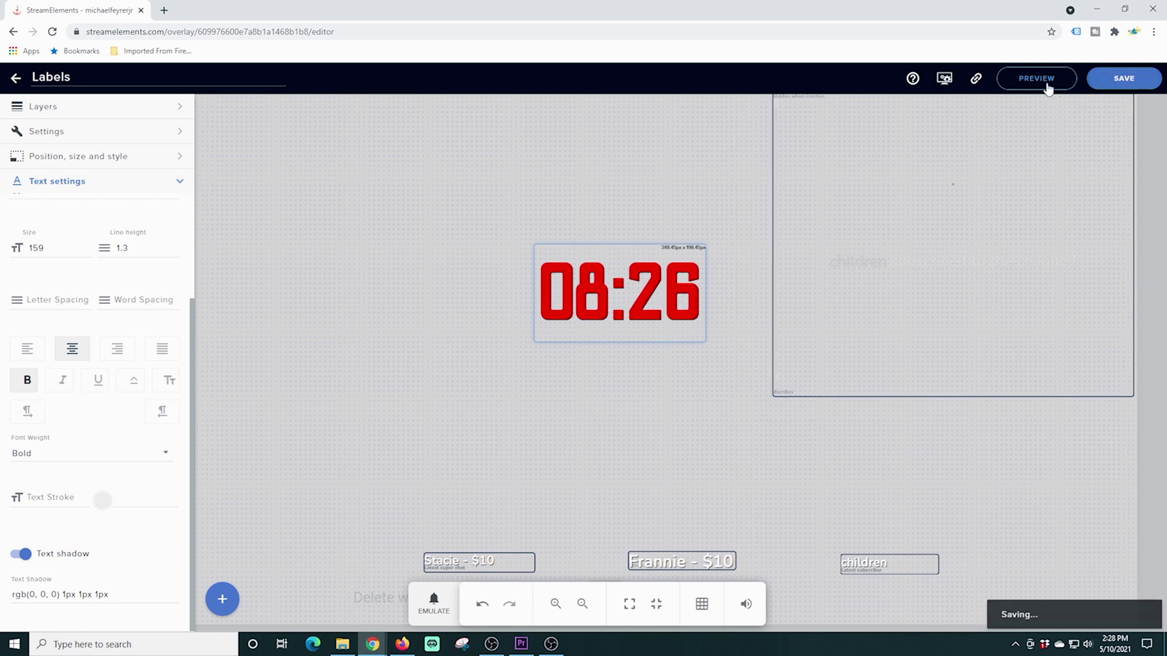
# After checking the timer in OBS, widen its box to the right and save.
pyautogui.click(551, 644)
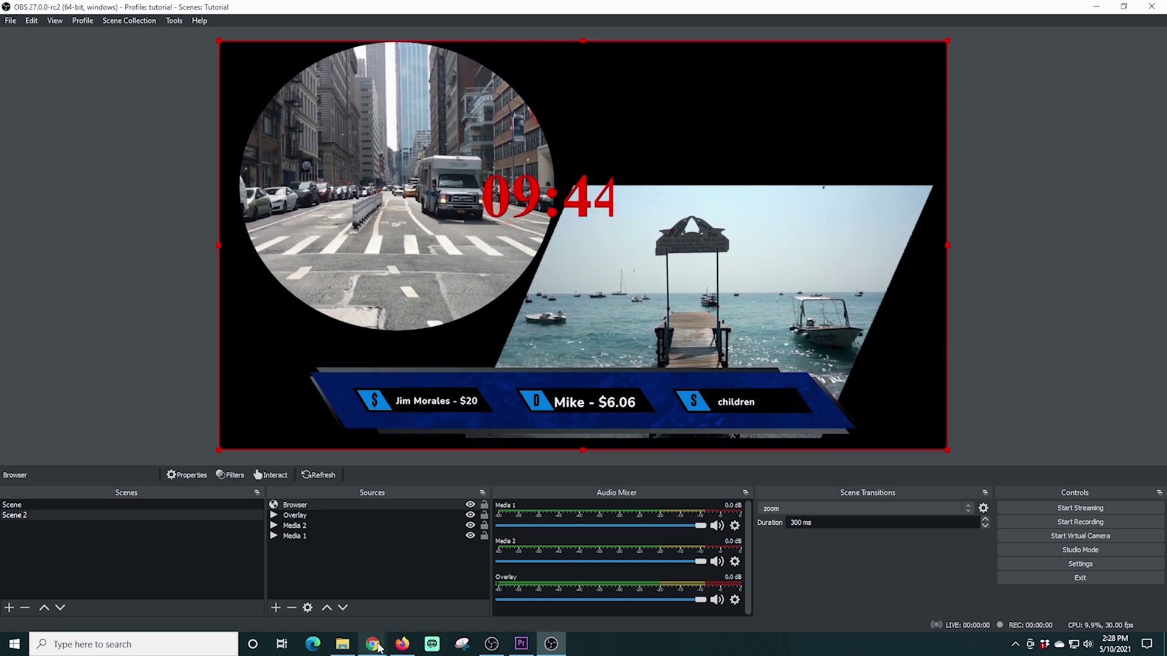
pyautogui.moveTo(377, 648)
pyautogui.click(438, 592)
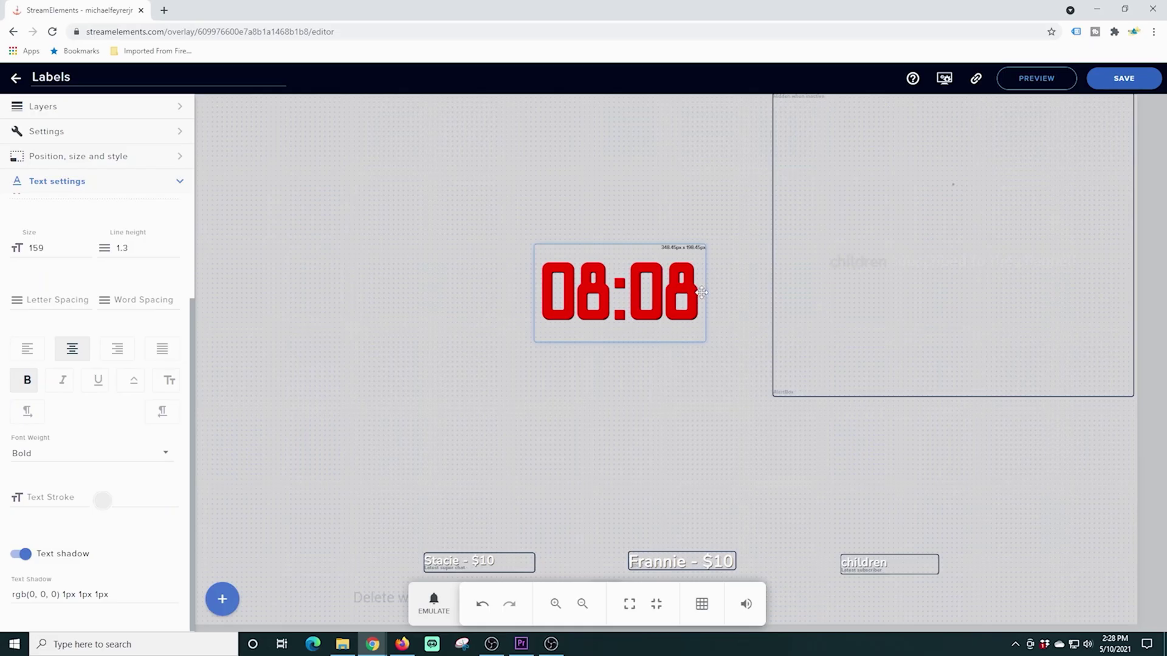
pyautogui.moveTo(705, 293); pyautogui.dragTo(741, 294)
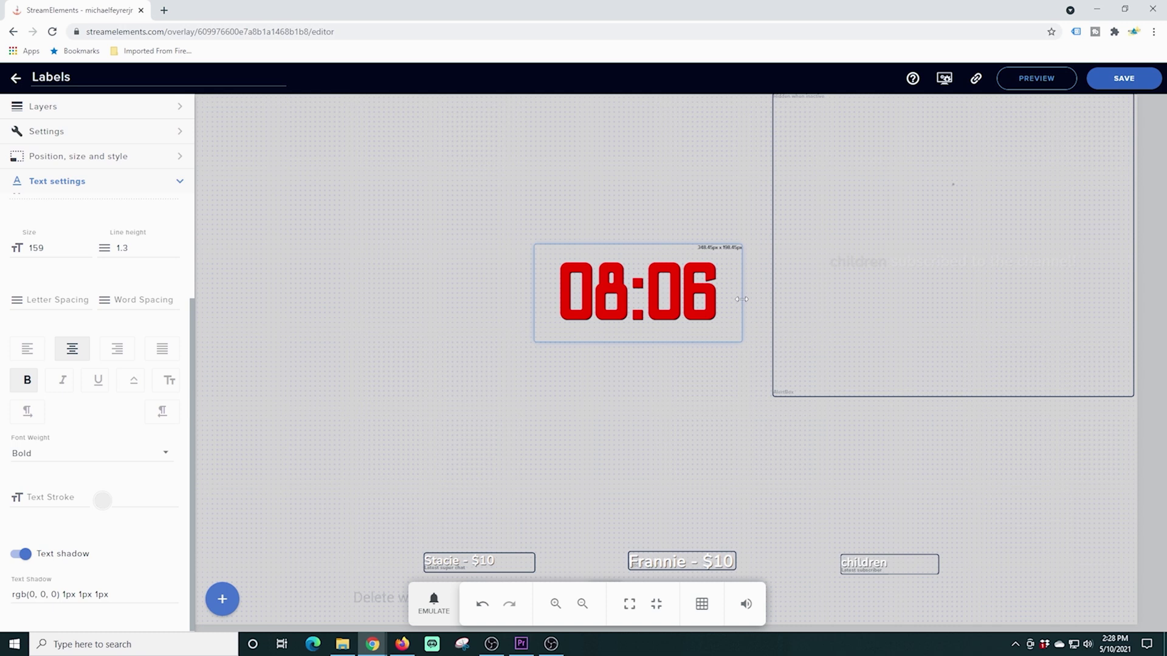
pyautogui.click(1124, 78)
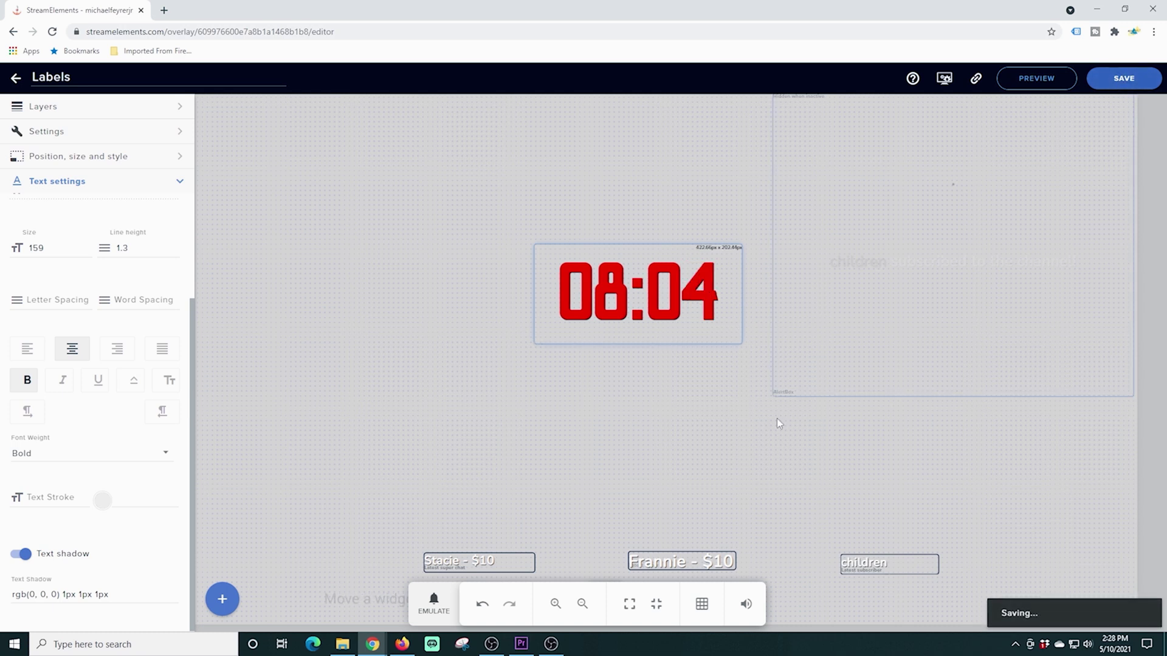
# Preview the widened red countdown in OBS, then return to the overlay editor.
pyautogui.click(551, 645)
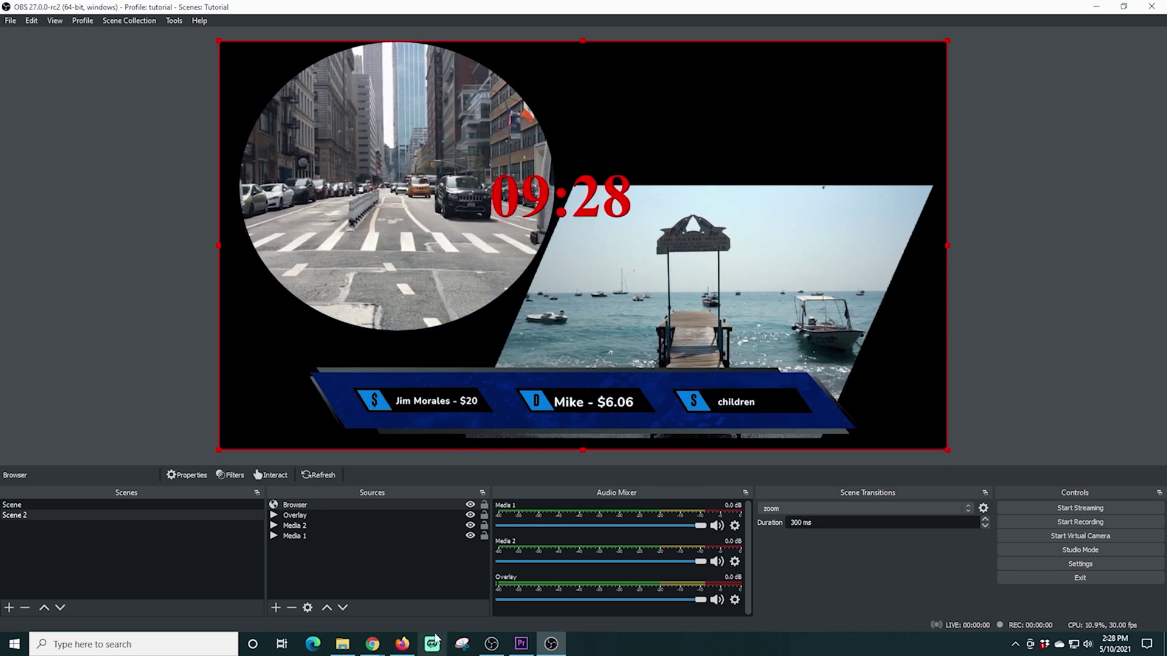
pyautogui.moveTo(373, 646)
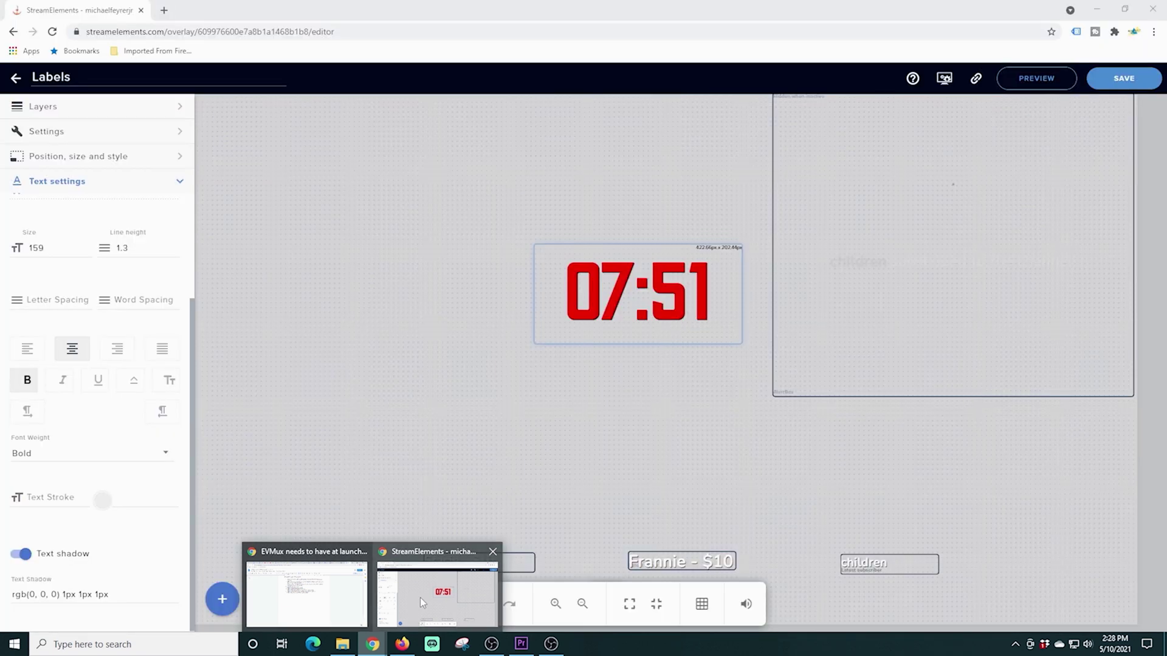
pyautogui.click(420, 597)
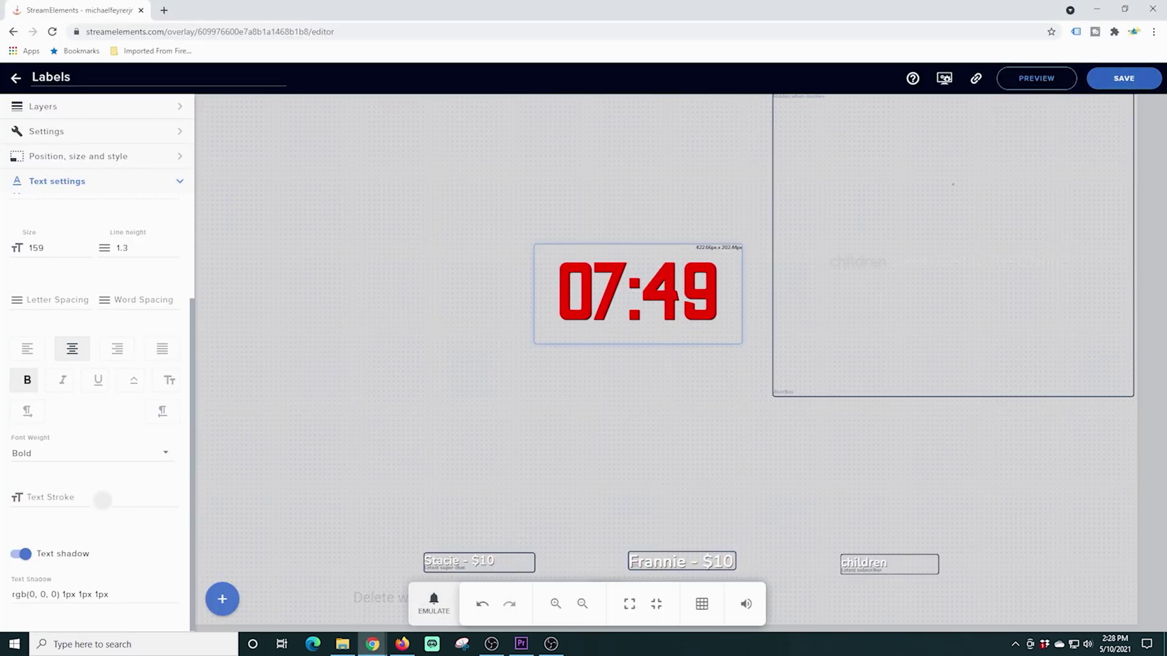
# Browse the add-widget menu, then save the Labels overlay and go back to My overlays.
pyautogui.click(227, 599)
pyautogui.moveTo(281, 381)
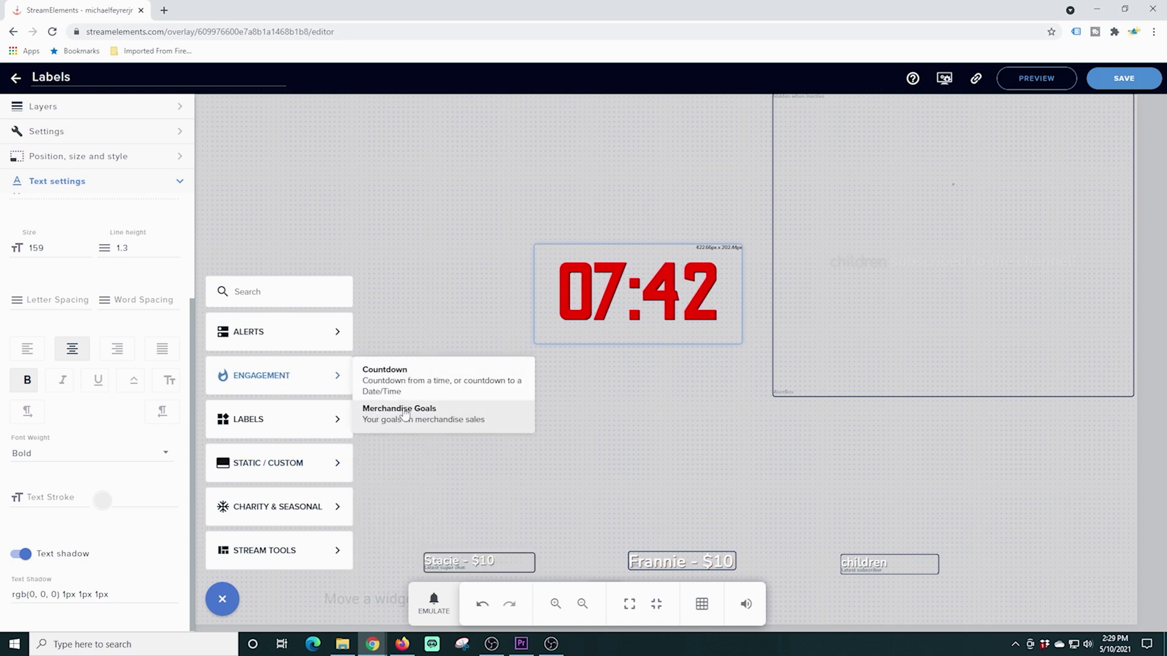
pyautogui.moveTo(321, 342)
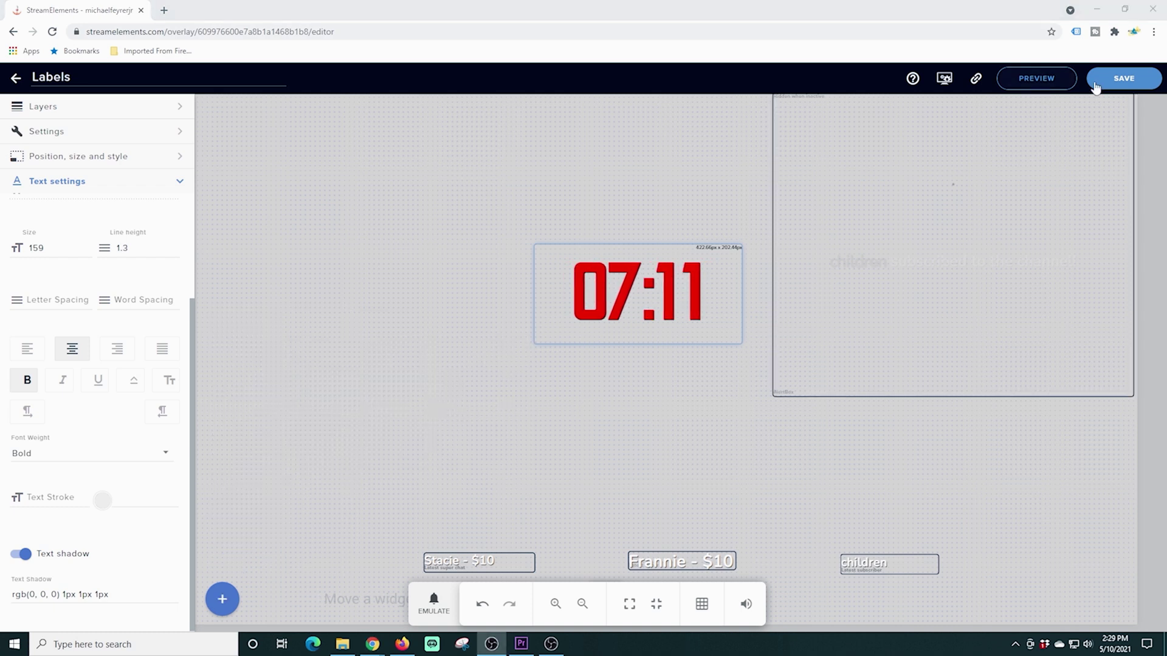
pyautogui.click(1089, 87)
pyautogui.click(16, 77)
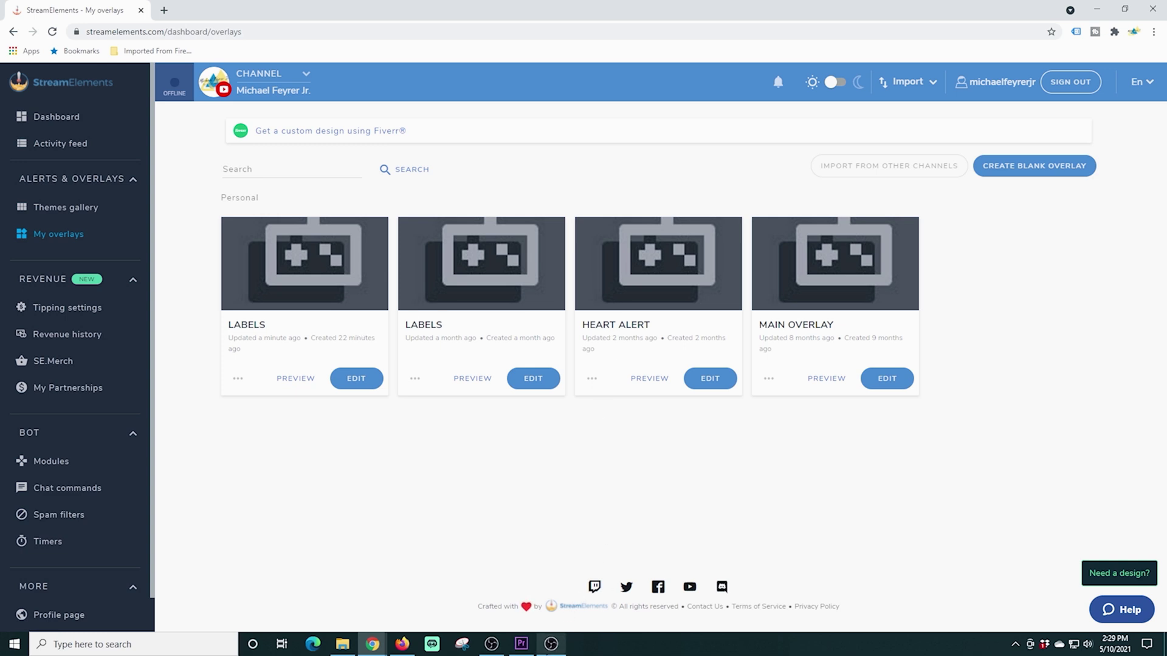
# In OBS, add a new scene named Scene 3.
pyautogui.click(554, 642)
pyautogui.click(10, 607)
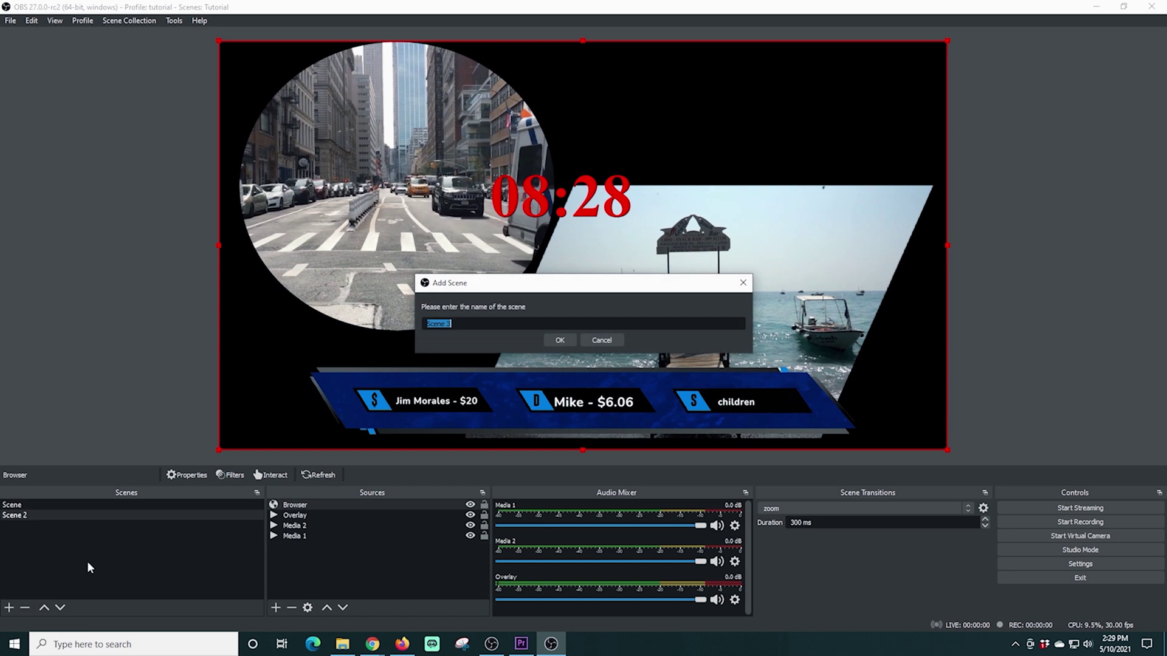
pyautogui.click(560, 340)
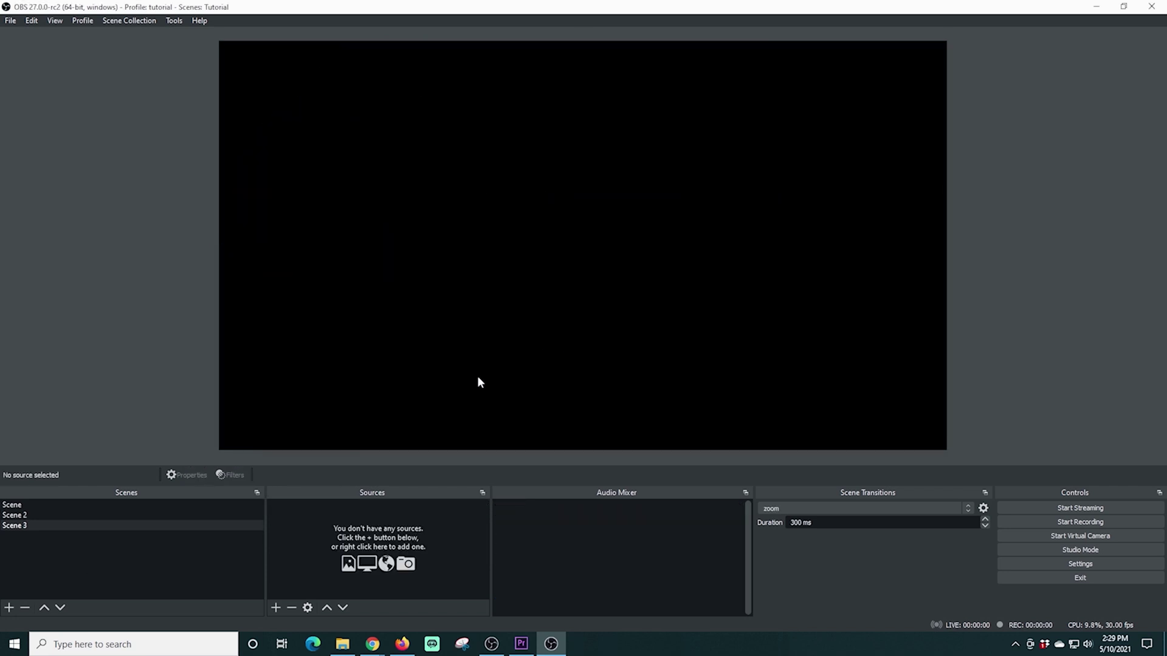
# Add a Browser source named Browser 2 to Scene 3, leaving its properties unchanged.
pyautogui.click(276, 609)
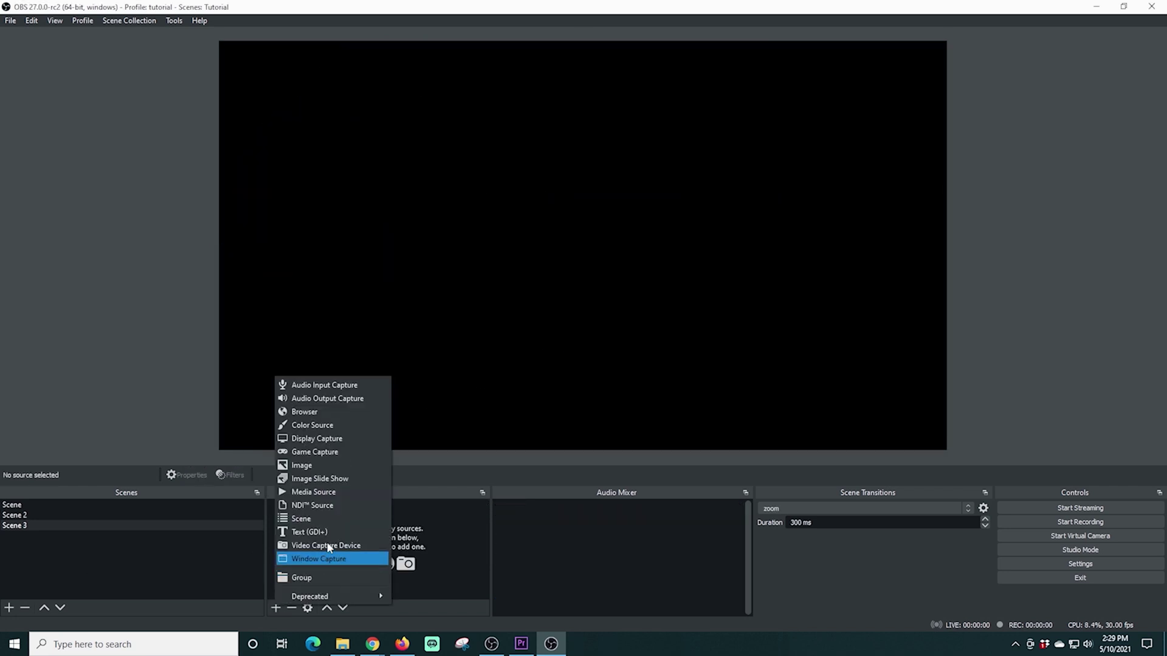
pyautogui.click(320, 414)
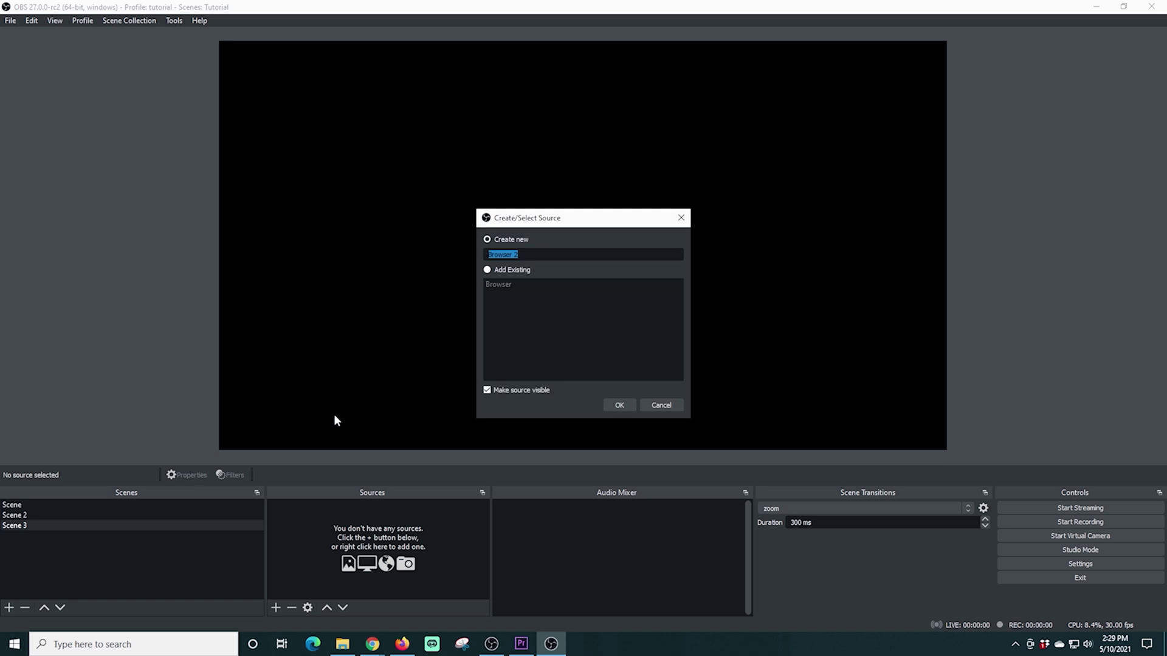
pyautogui.click(621, 405)
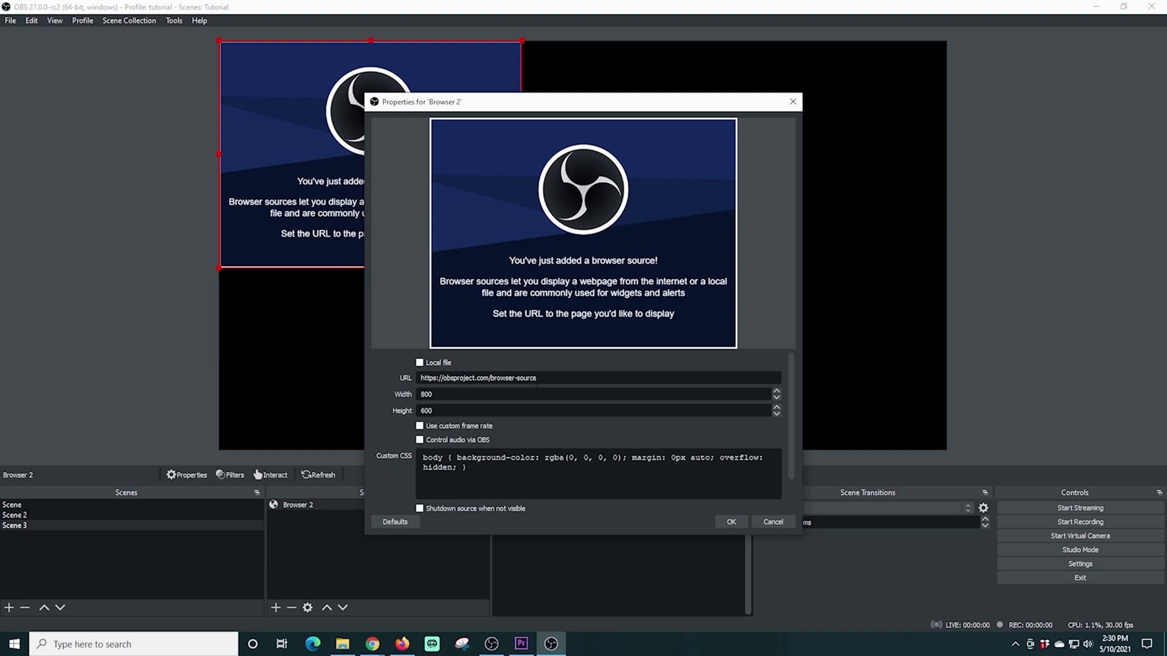
pyautogui.click(773, 522)
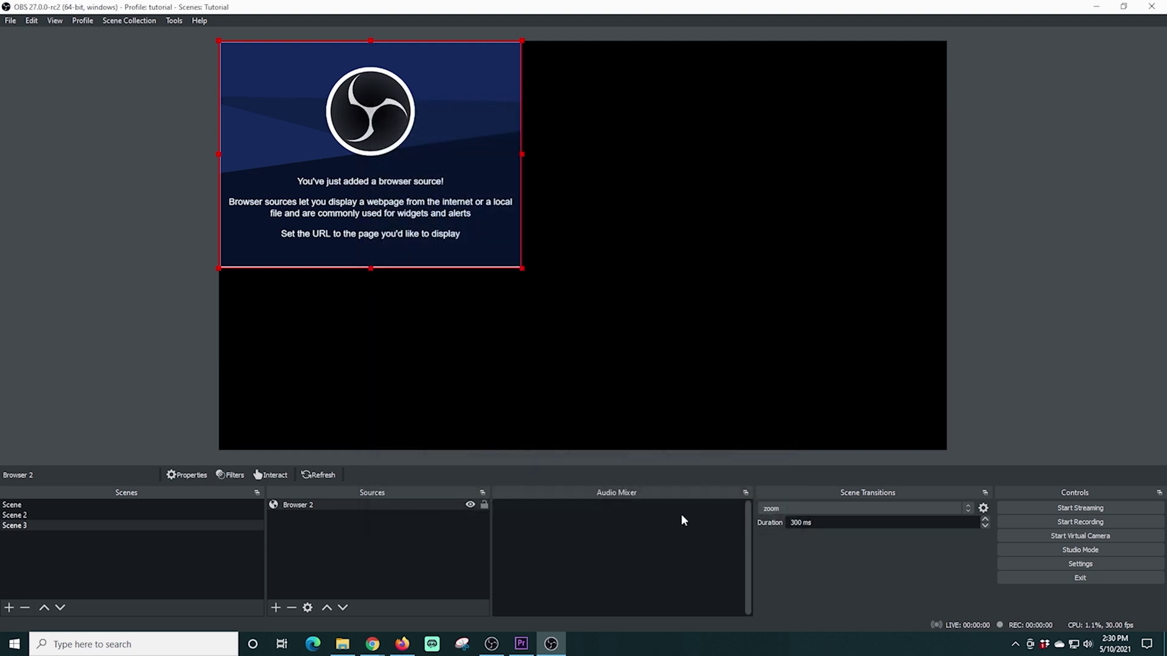